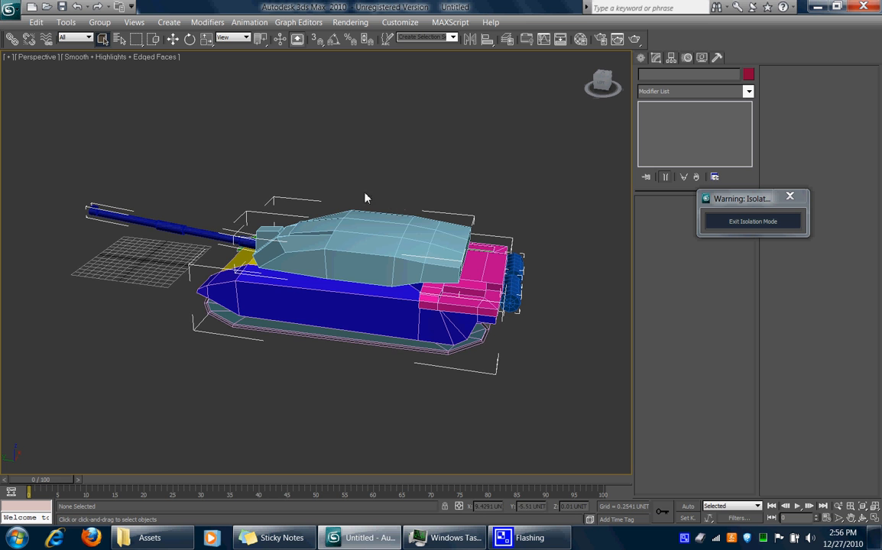
Select the tank body and isolate it from the turret, cannon and other tank parts.
alt+middle_drag(410, 204, 451, 191)
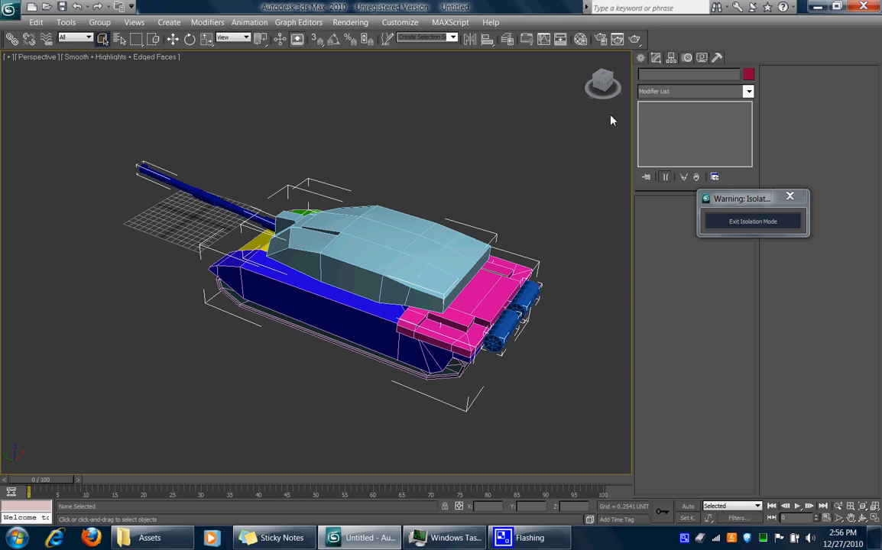
click(451, 223)
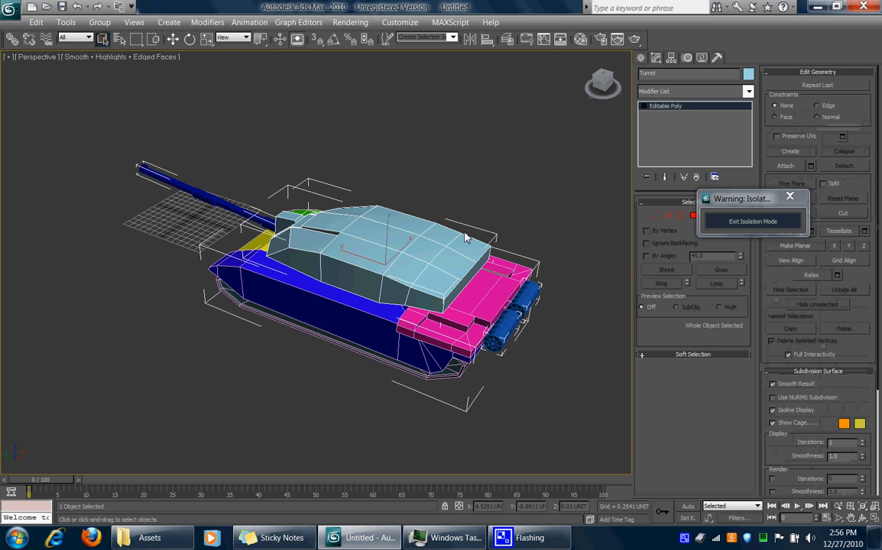
alt+middle_drag(458, 231, 430, 240)
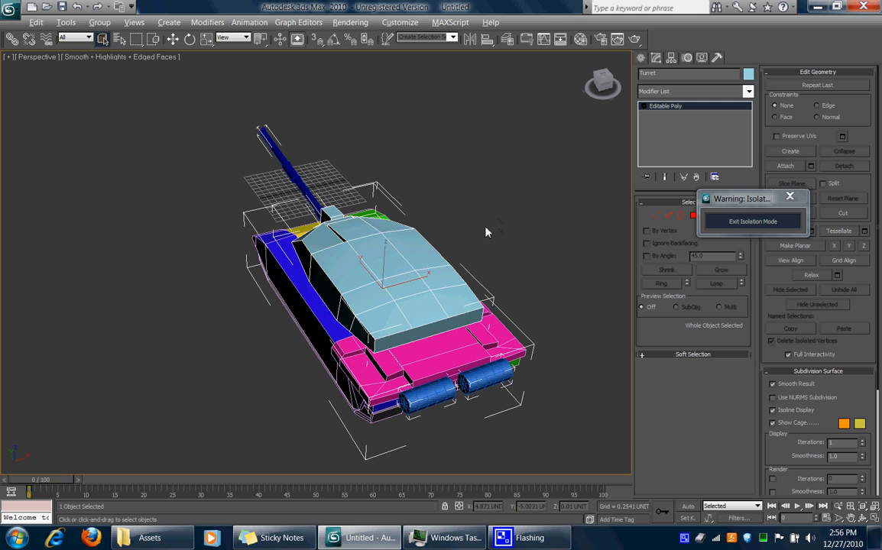
alt+middle_drag(486, 231, 472, 234)
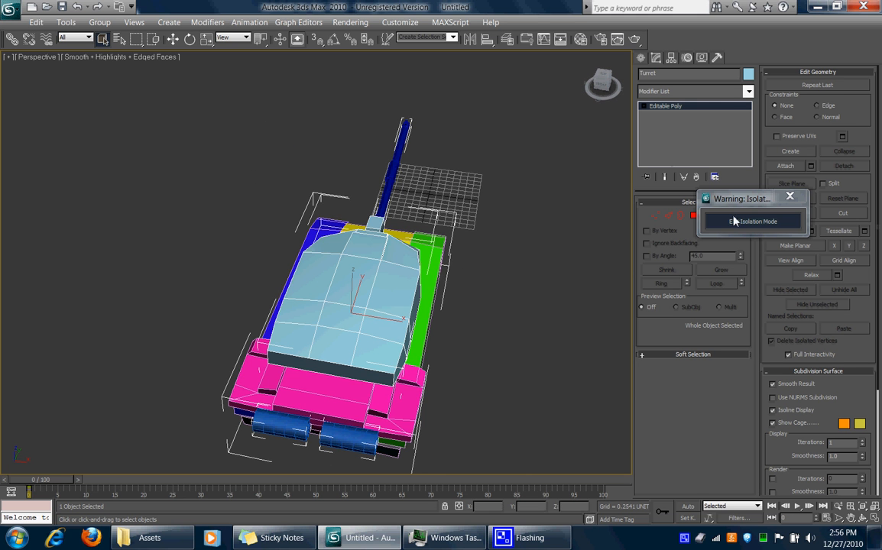
alt+middle_drag(447, 287, 370, 268)
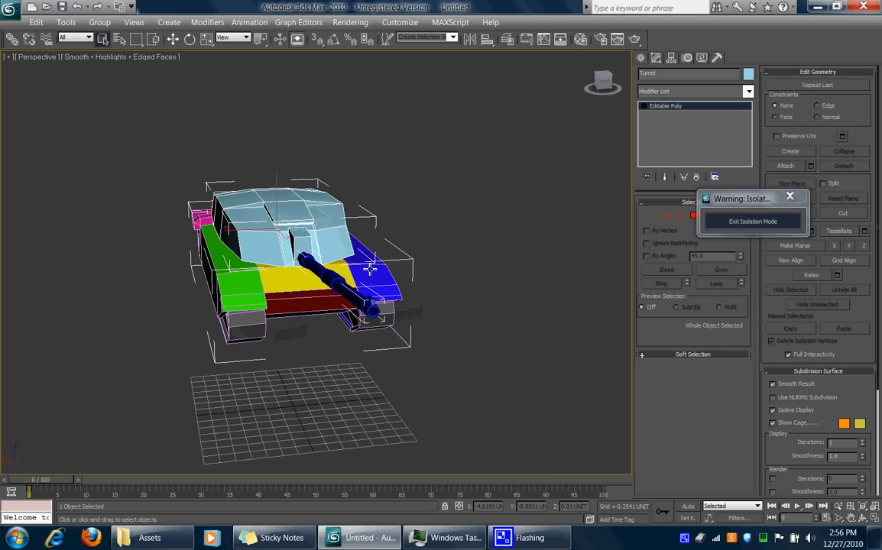
click(405, 217)
click(338, 215)
click(238, 299)
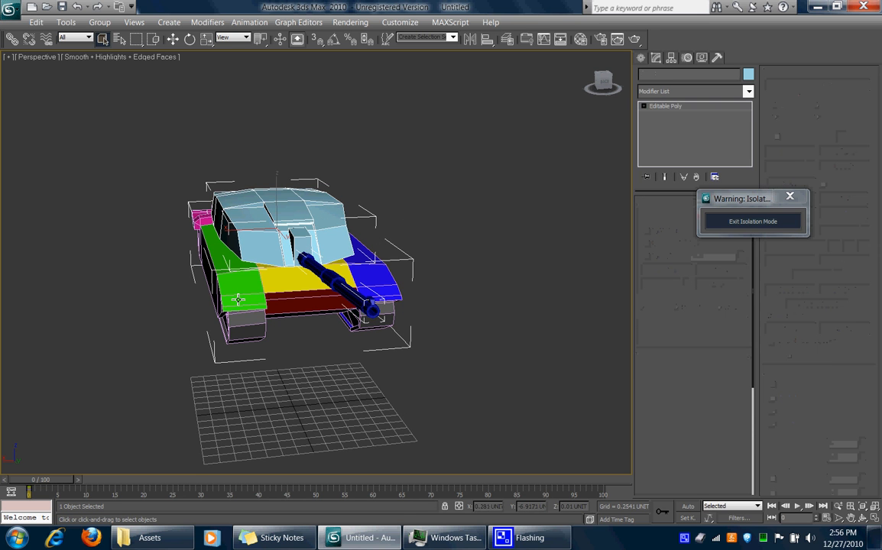
right_click(234, 294)
click(268, 192)
Assign a plain grey material to the isolated tank body.
scroll(352, 269, up, 5)
alt+middle_drag(352, 271, 370, 263)
scroll(369, 265, down, 3)
scroll(368, 266, down, 3)
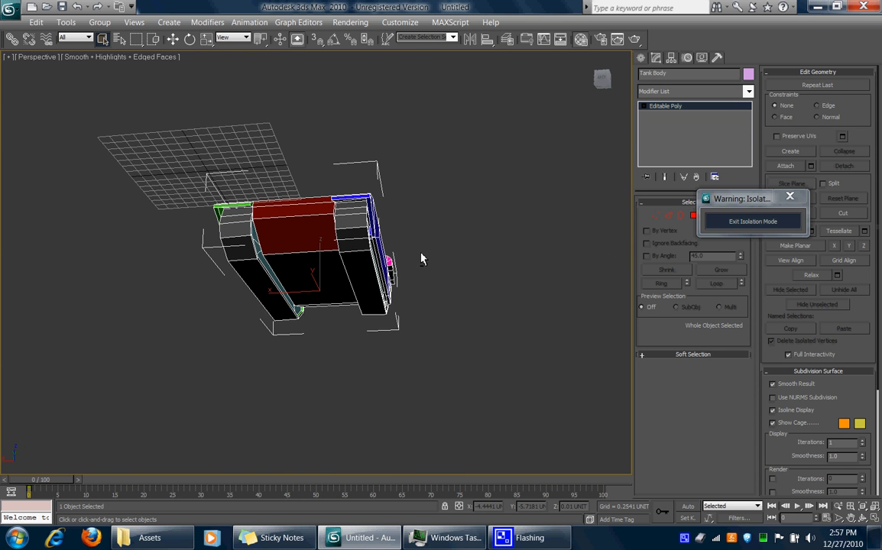
key(m)
drag(554, 188, 386, 221)
alt+middle_drag(386, 221, 469, 278)
click(800, 103)
Scale down the top polygon of one raised block on the rear deck to taper it, and leave polygon editing.
scroll(346, 274, up, 5)
alt+middle_drag(304, 277, 281, 264)
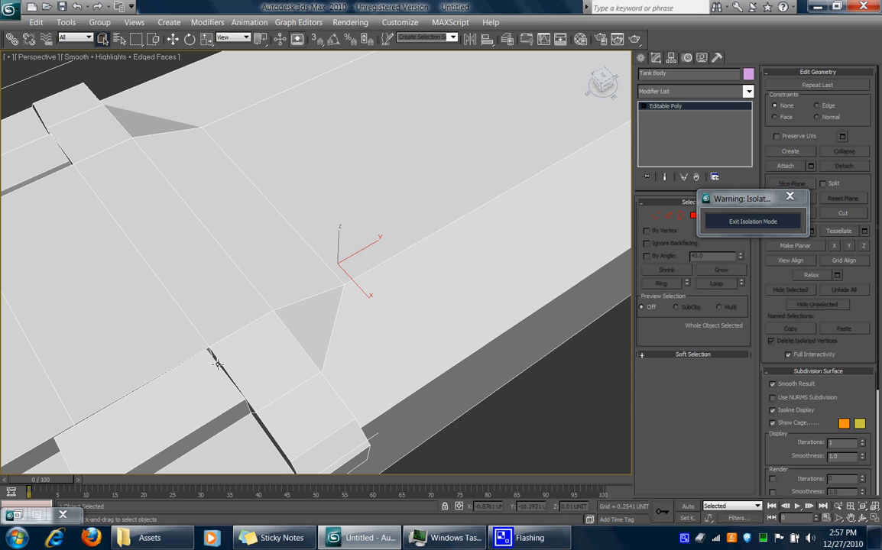
alt+middle_drag(220, 360, 244, 282)
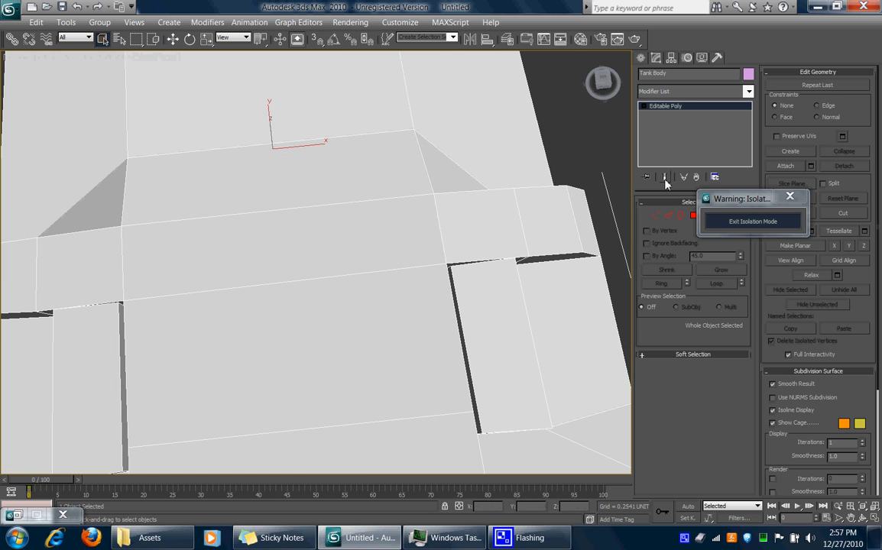
click(644, 107)
click(666, 140)
alt+middle_drag(351, 246, 319, 280)
click(291, 272)
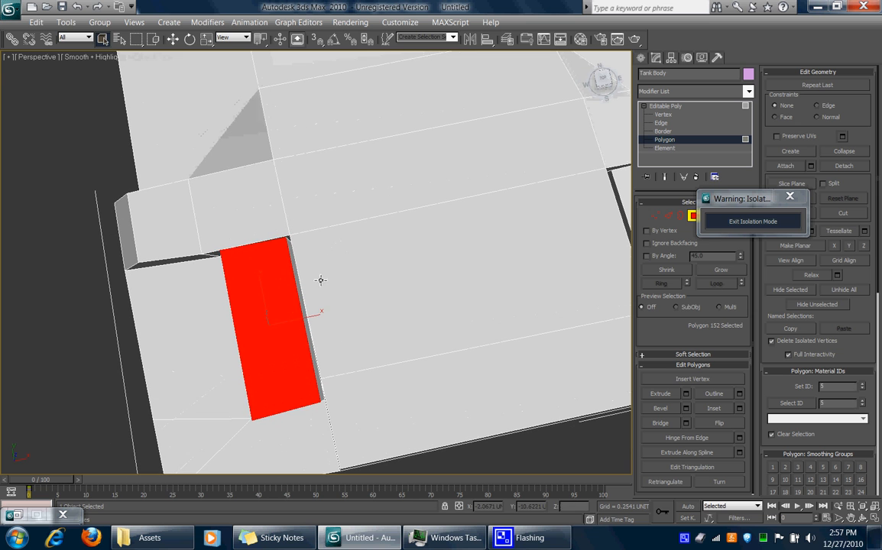
key(r)
drag(258, 335, 263, 350)
mouse_move(394, 289)
alt+middle_down()
mouse_move(369, 289)
mouse_move(360, 258)
mouse_move(355, 266)
mouse_move(403, 246)
mouse_move(388, 301)
mouse_move(364, 293)
mouse_move(380, 291)
alt+middle_up()
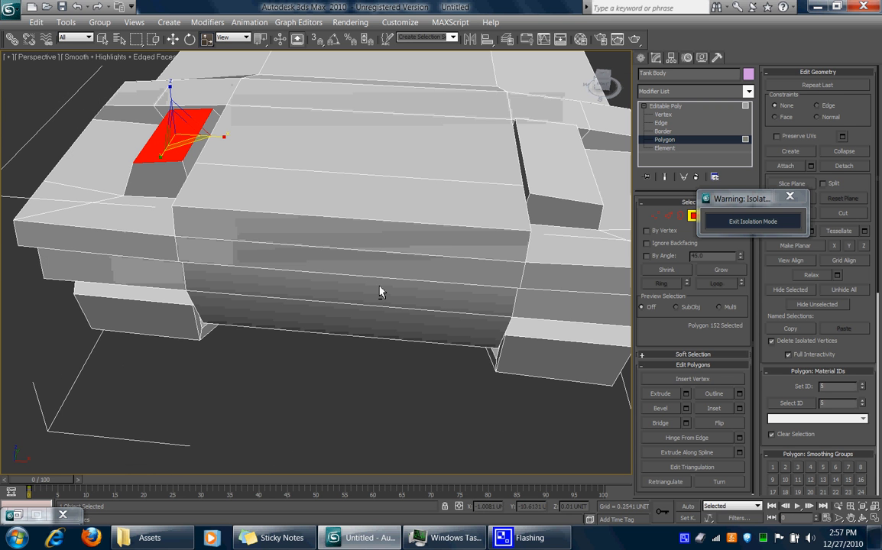
click(673, 107)
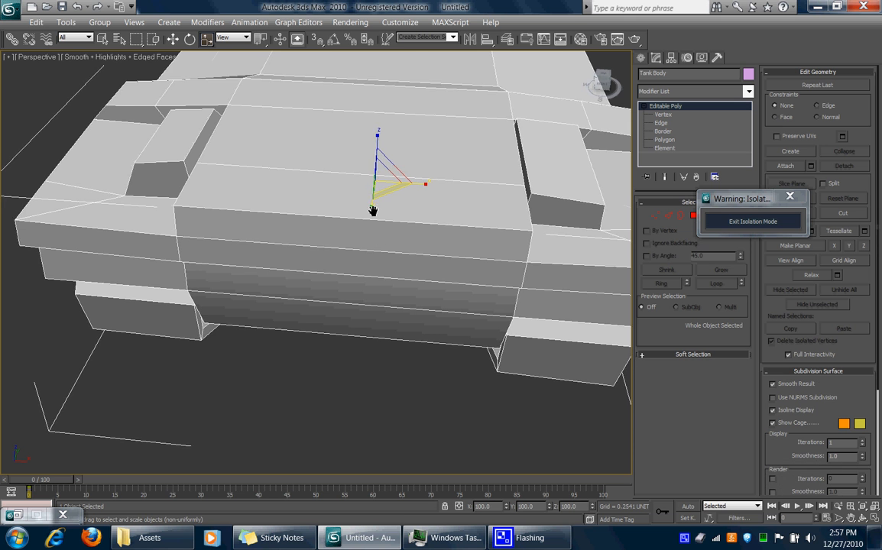
In the Top view, select all polygons of the tank body along its +X side, outside the central hull section.
alt+middle_drag(370, 210, 577, 160)
mouse_move(497, 205)
alt+middle_down()
mouse_move(418, 217)
mouse_move(424, 223)
mouse_move(430, 175)
mouse_move(417, 196)
mouse_move(428, 175)
alt+middle_up()
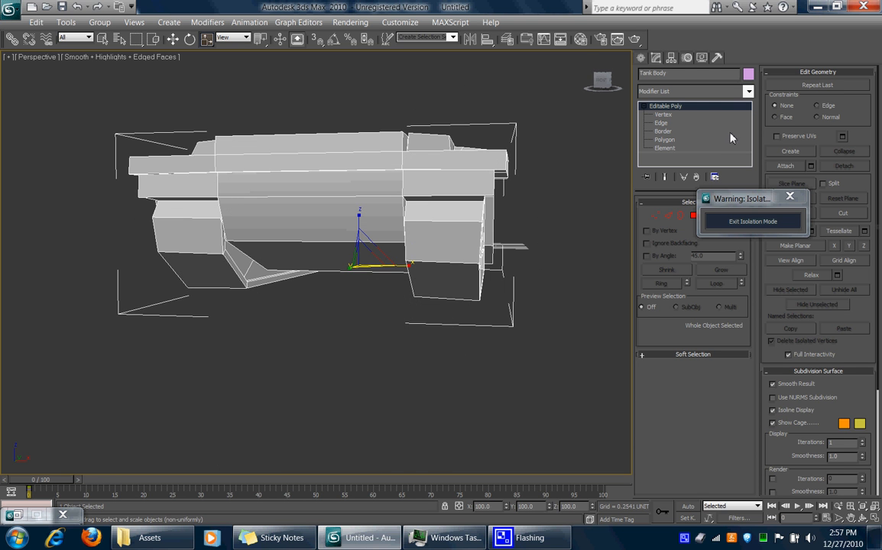
alt+middle_drag(467, 220, 595, 131)
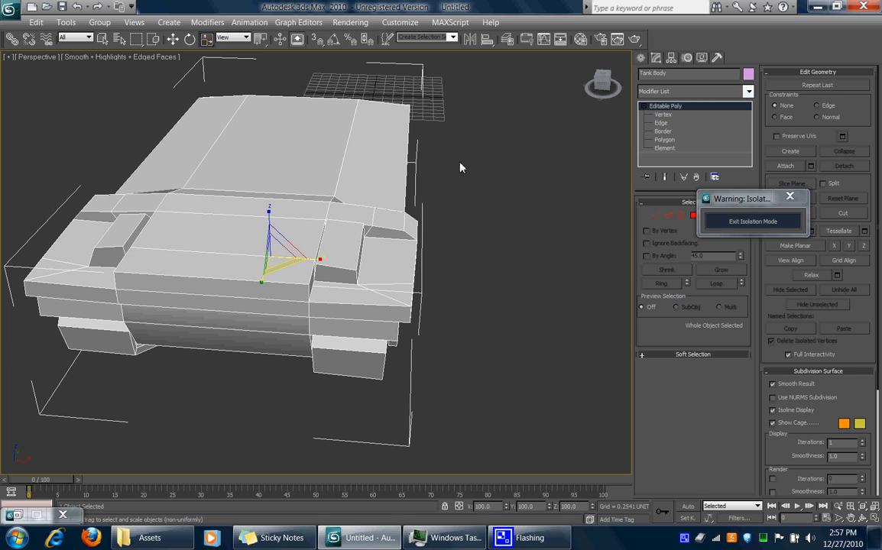
key(t)
key(z)
middle_drag(479, 179, 484, 152)
scroll(486, 153, down, 2)
click(663, 139)
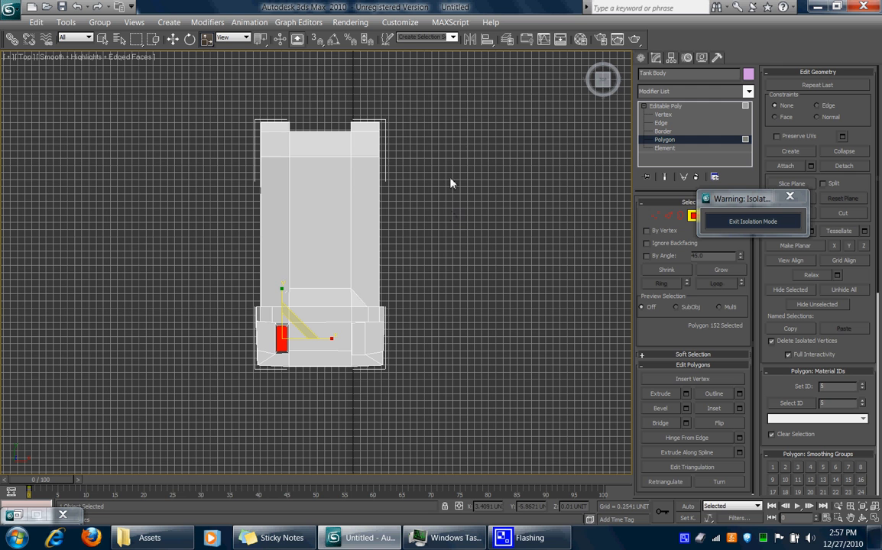
drag(459, 98, 356, 384)
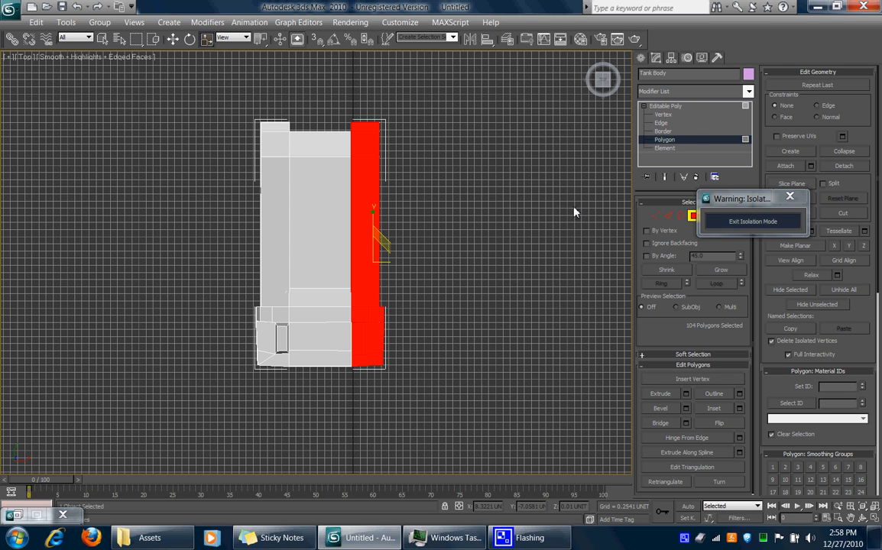
Grow the side polygon selection, deselect the central hull polygons, and delete the remaining selected polygons from the tank body.
alt+middle_drag(425, 281, 481, 198)
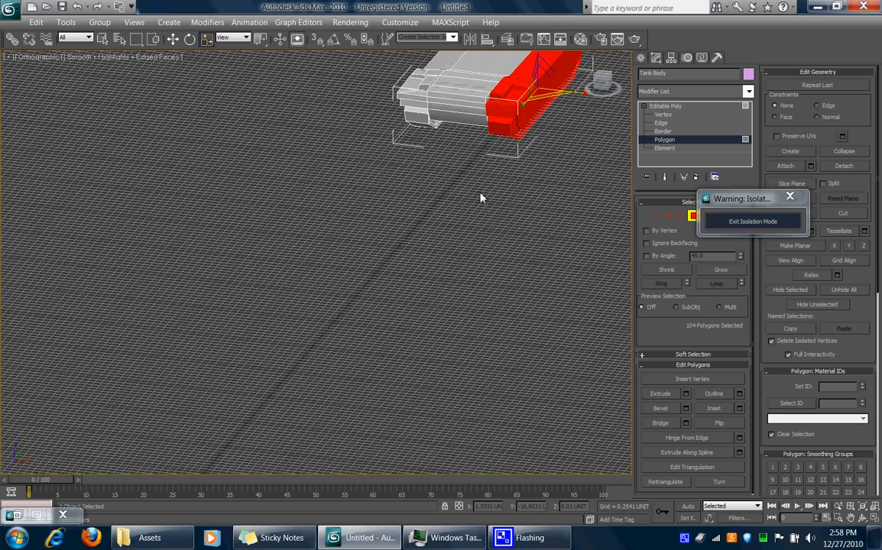
key(p)
key(z)
alt+middle_drag(419, 246, 483, 255)
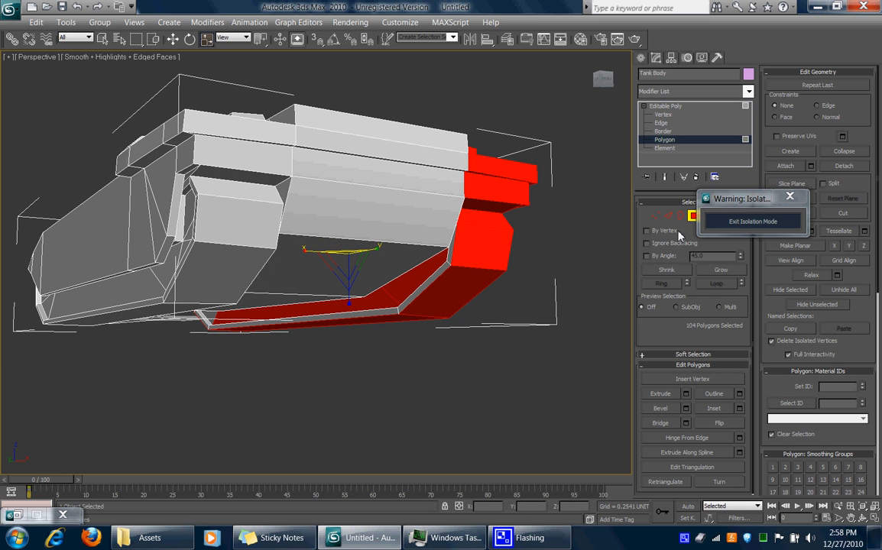
drag(768, 200, 601, 391)
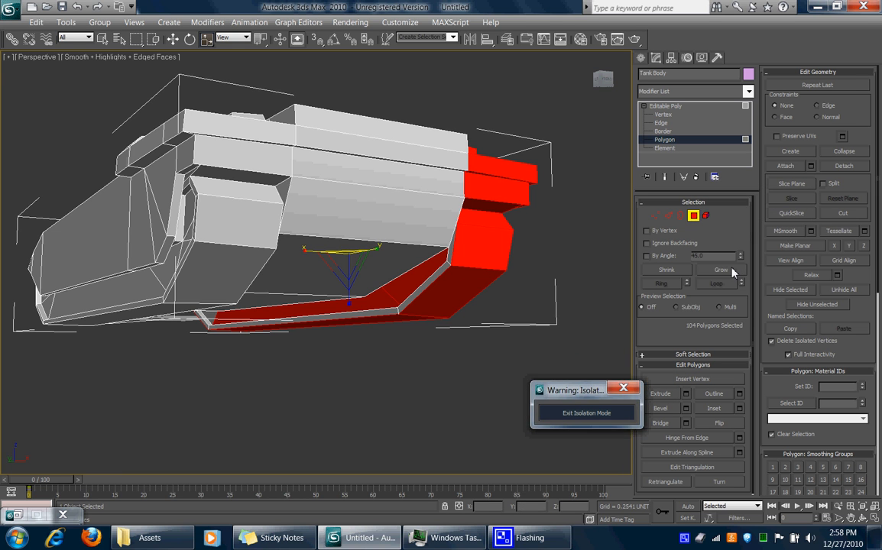
click(726, 270)
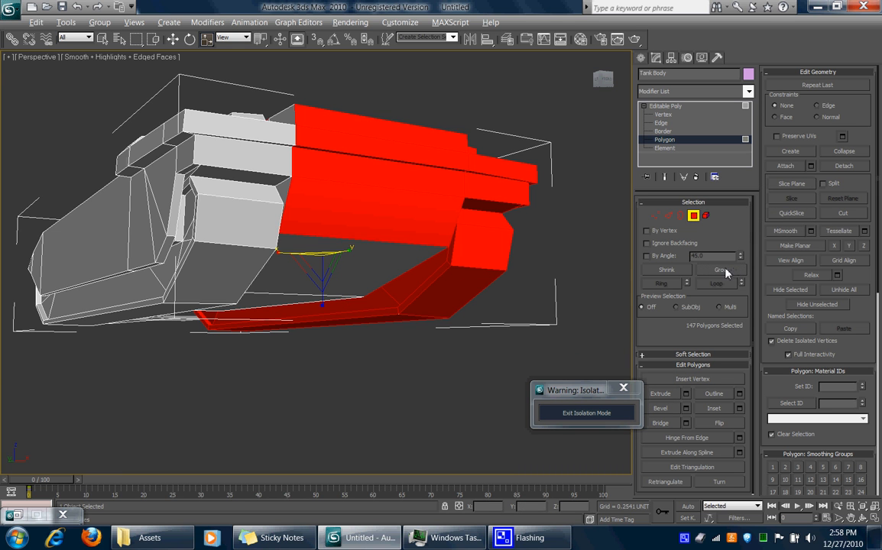
alt+middle_drag(594, 263, 564, 282)
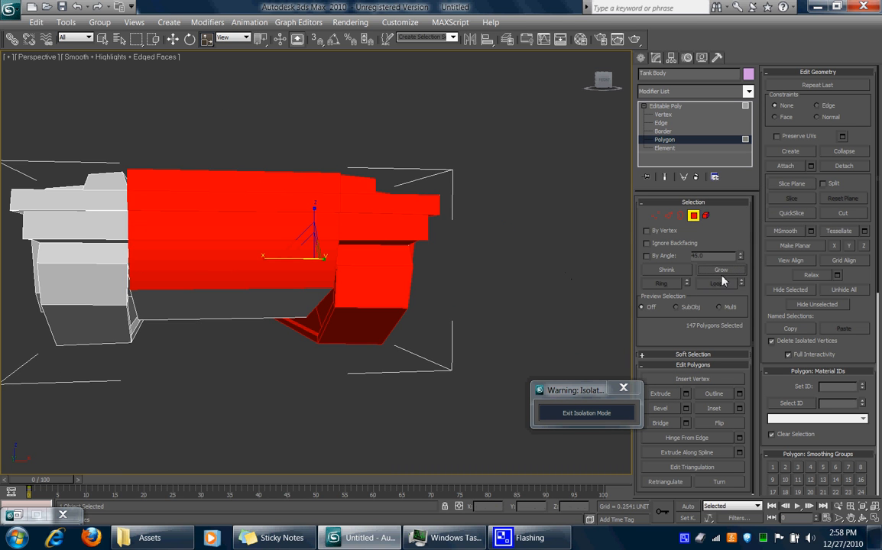
alt+middle_drag(422, 290, 309, 217)
alt+drag(97, 156, 318, 345)
alt+middle_drag(341, 330, 232, 296)
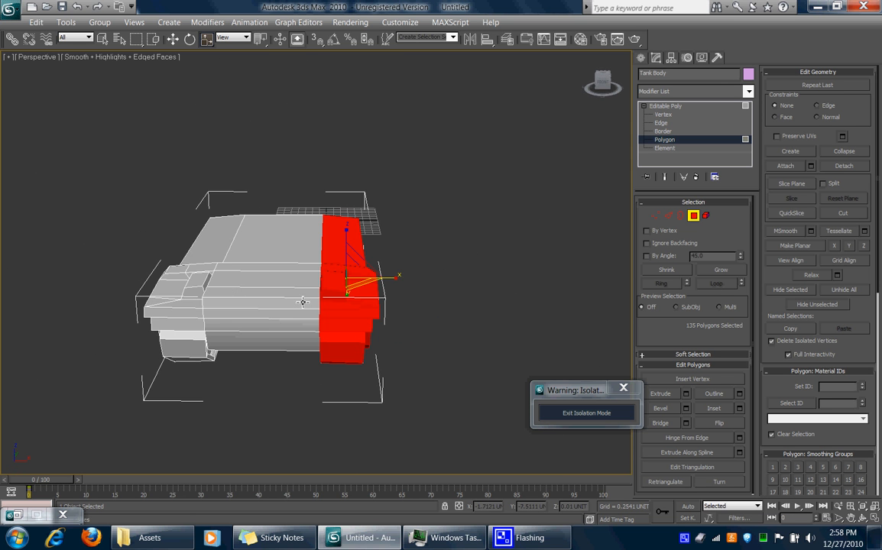
right_click(336, 298)
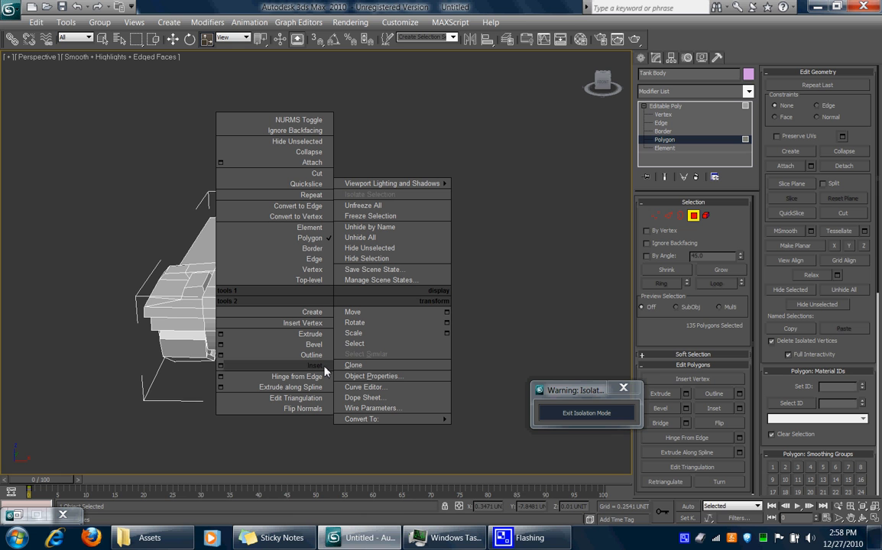
click(493, 4)
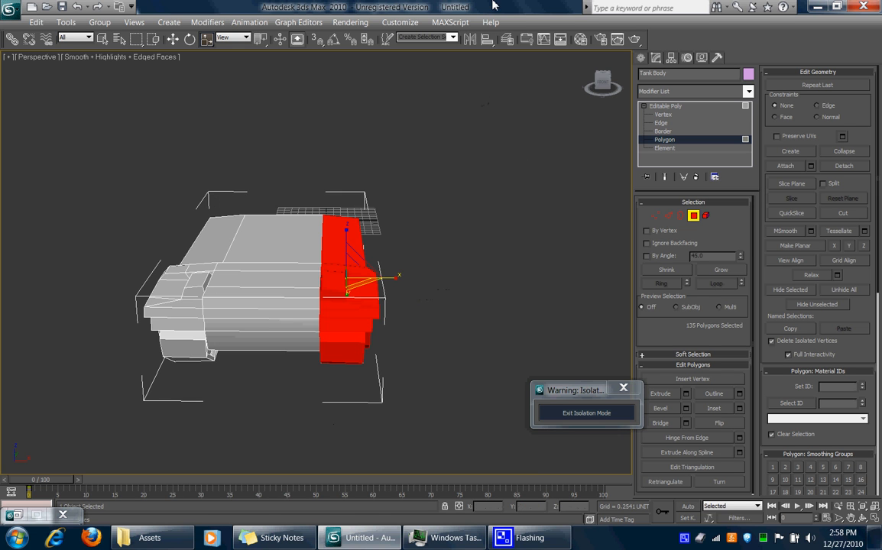
key(Delete)
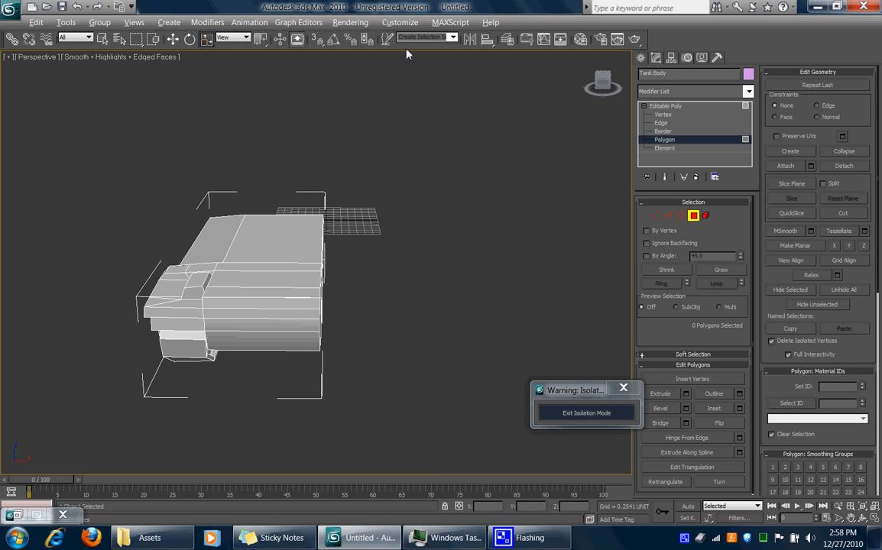
Check the inner polygons on the cut body's open side by selecting one and growing the selection twice.
mouse_move(391, 200)
alt+middle_down()
mouse_move(343, 188)
mouse_move(378, 179)
mouse_move(342, 153)
mouse_move(315, 161)
mouse_move(331, 191)
mouse_move(417, 195)
mouse_move(401, 195)
alt+middle_up()
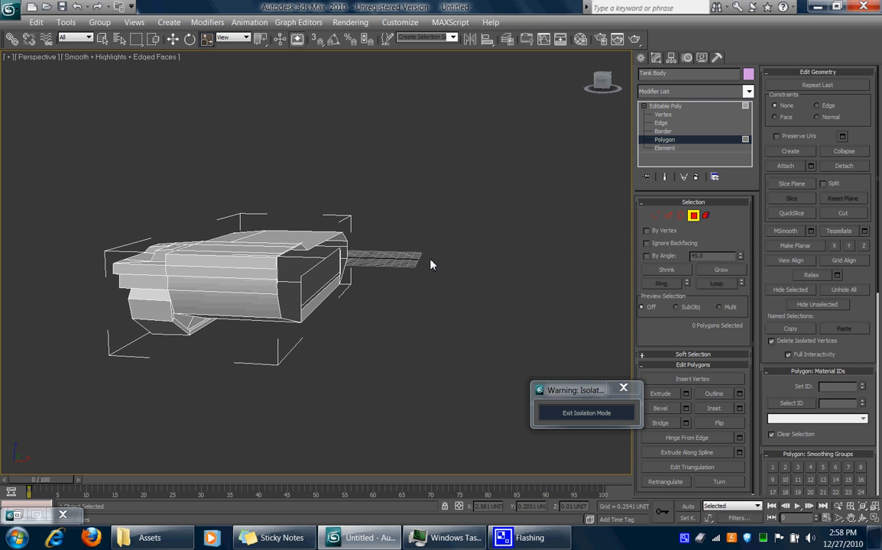
click(319, 275)
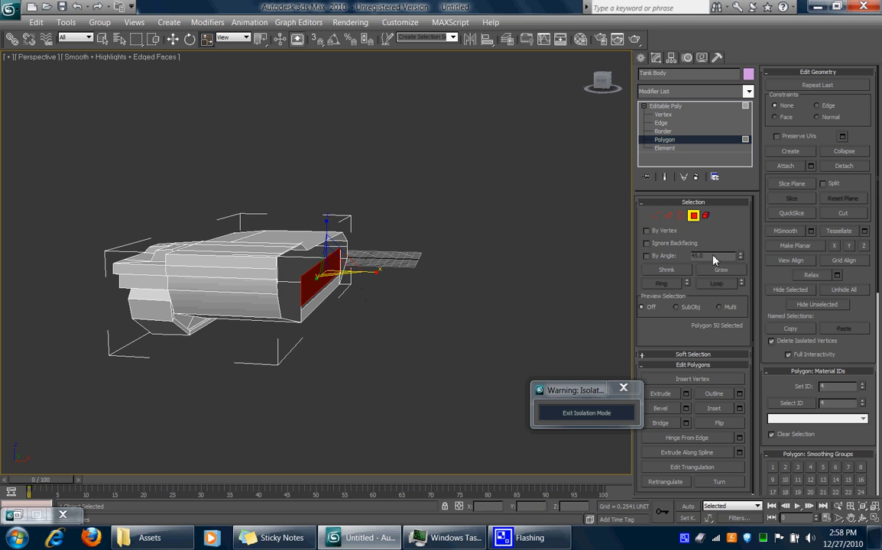
click(726, 273)
click(726, 273)
alt+middle_drag(409, 301, 428, 243)
scroll(417, 264, down, 5)
drag(187, 167, 299, 350)
alt+middle_drag(300, 350, 317, 343)
click(317, 344)
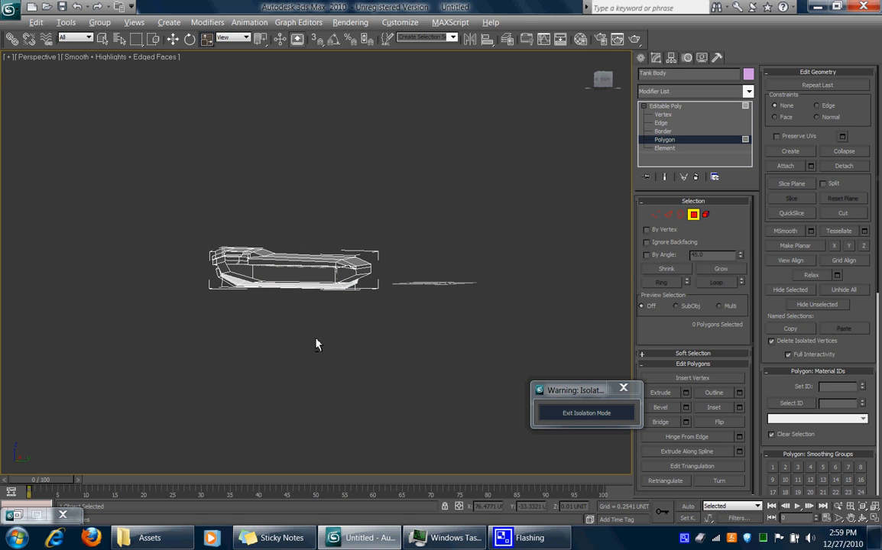
alt+middle_drag(284, 317, 348, 341)
alt+middle_drag(324, 306, 374, 308)
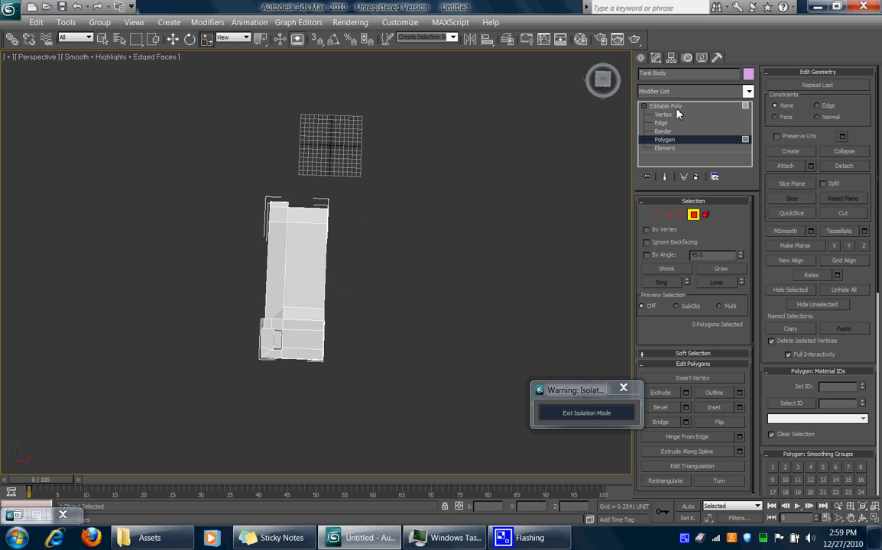
Add an Unwrap UVW modifier to the whole tank body and open its UV layout for editing.
click(664, 107)
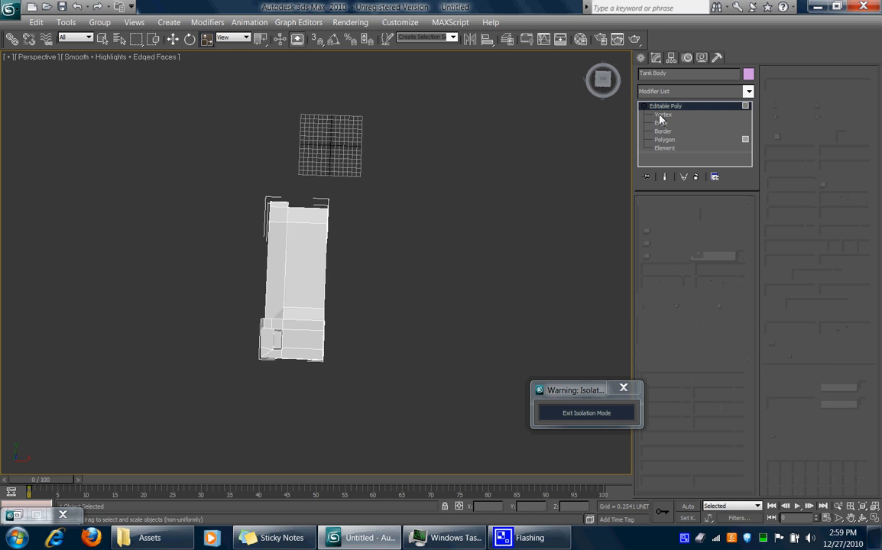
click(384, 286)
key(t)
key(z)
middle_drag(373, 286, 367, 299)
scroll(455, 253, down, 4)
click(315, 221)
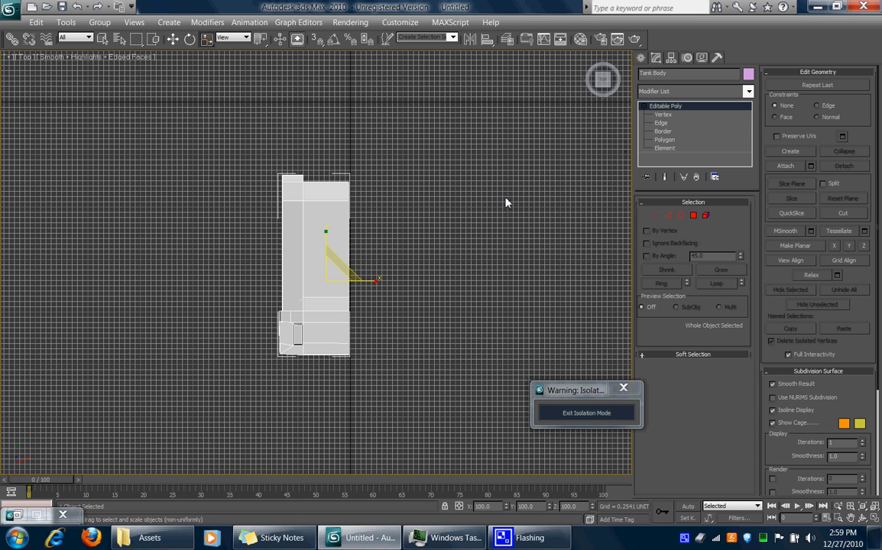
click(748, 92)
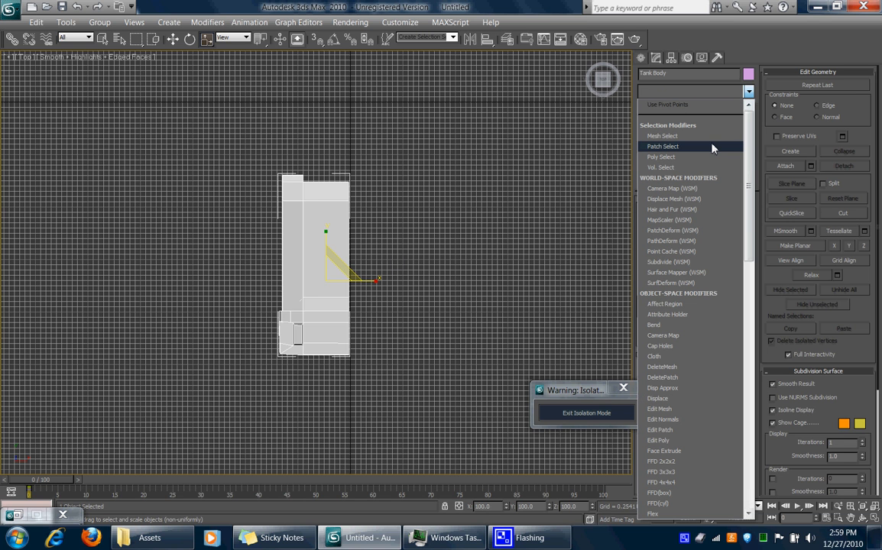
key(u)
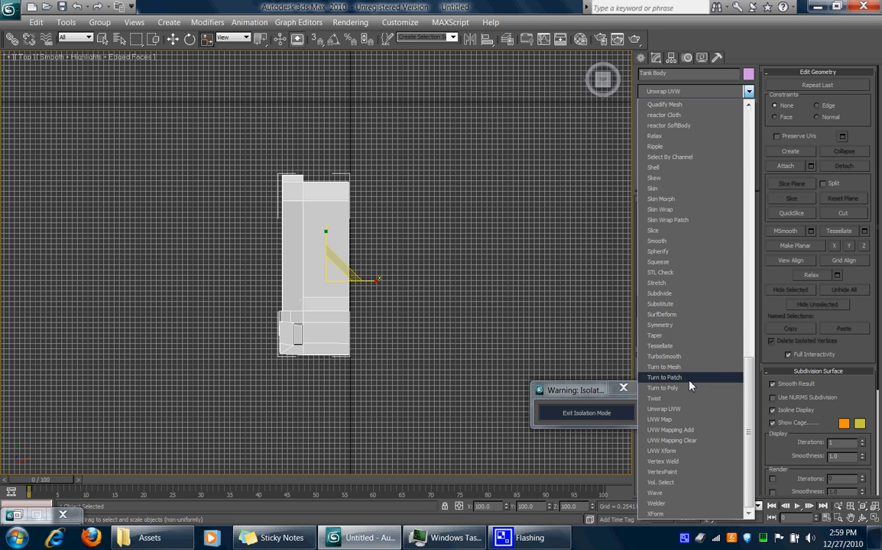
click(677, 410)
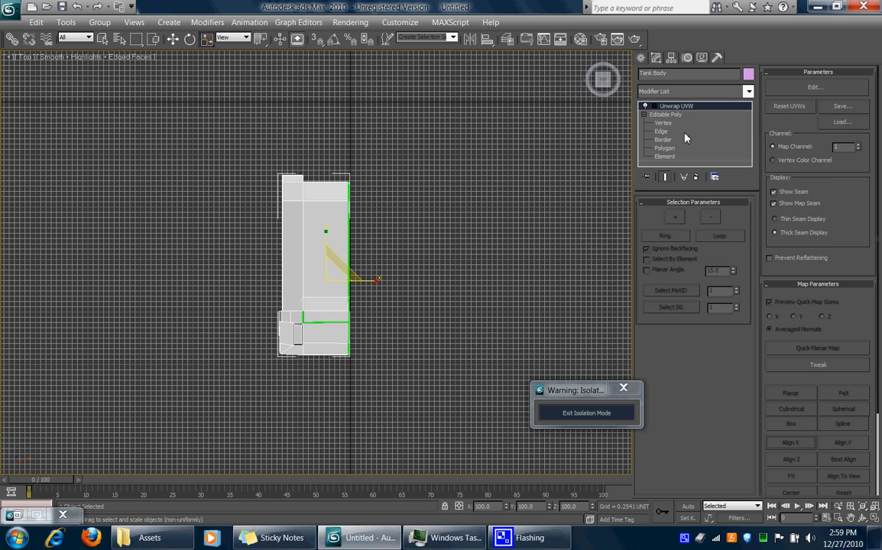
click(810, 87)
scroll(205, 294, down, 5)
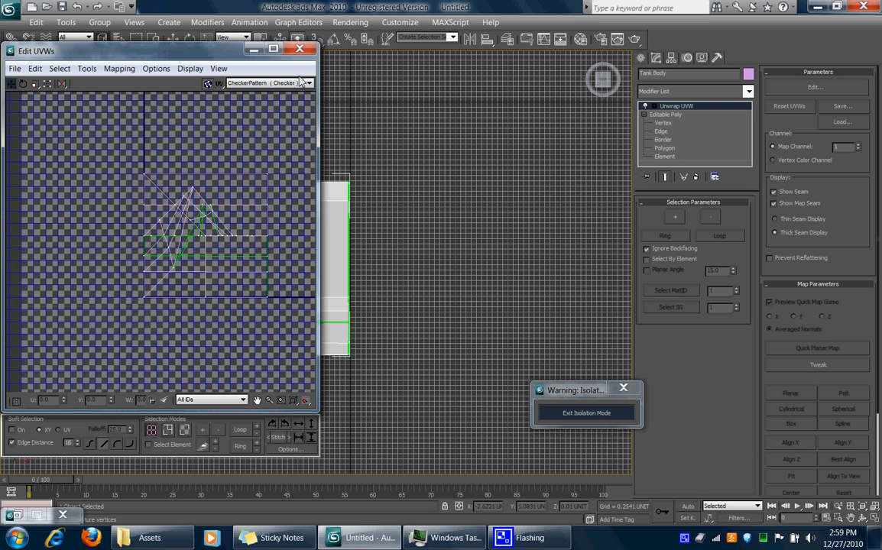
Put away the UV layout window and delete the Unwrap UVW modifier from the tank body.
click(254, 48)
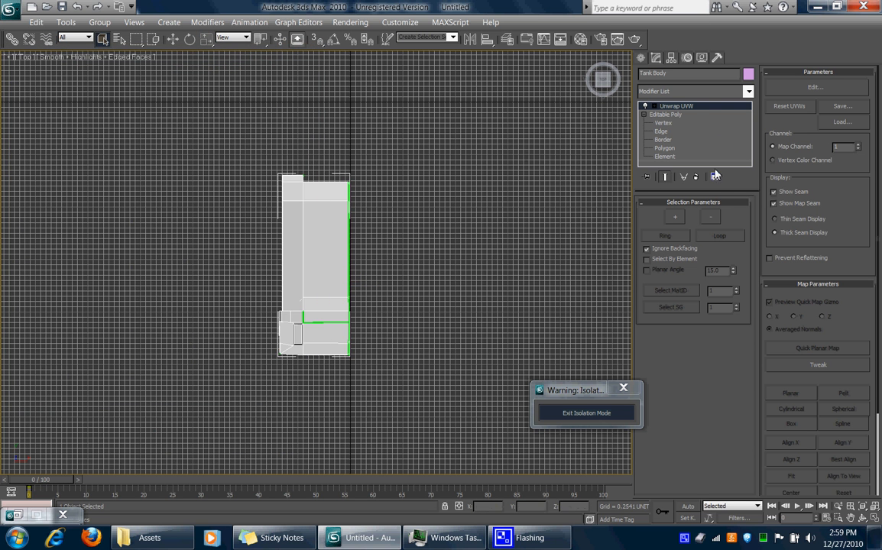
right_click(732, 108)
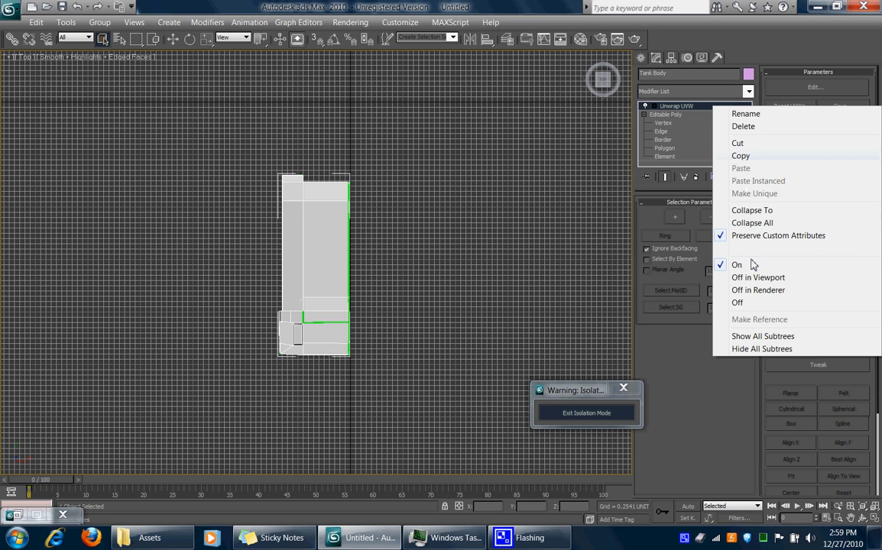
click(730, 126)
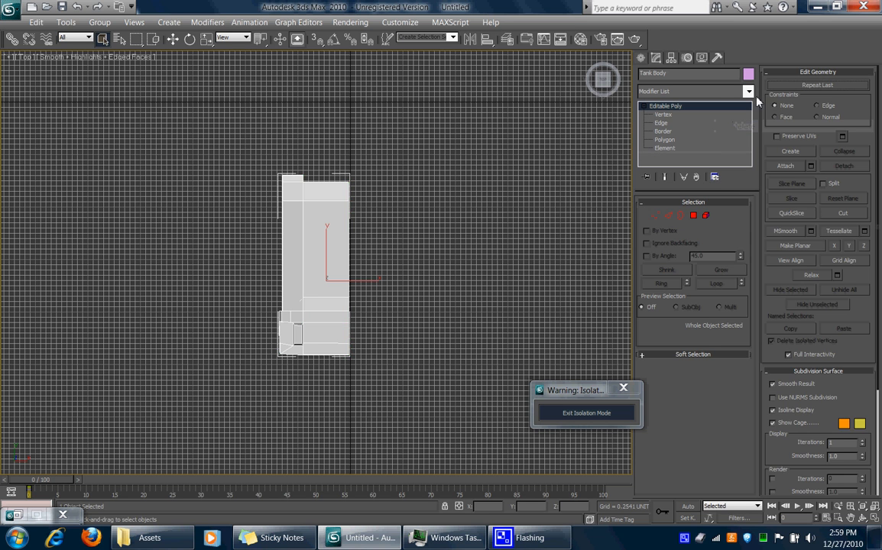
Add a UVW Map modifier to the tank body with Box mapping and check its fit in the Perspective view.
click(747, 91)
drag(749, 138, 756, 399)
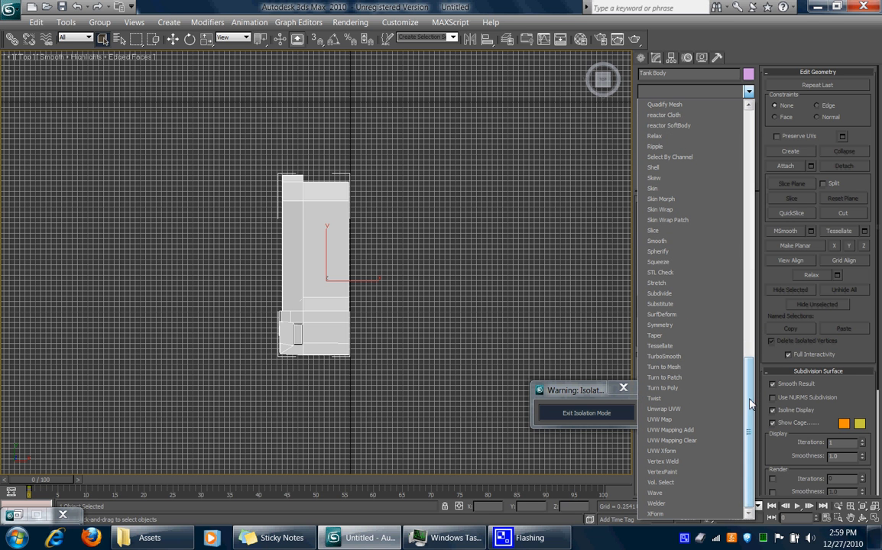
click(700, 419)
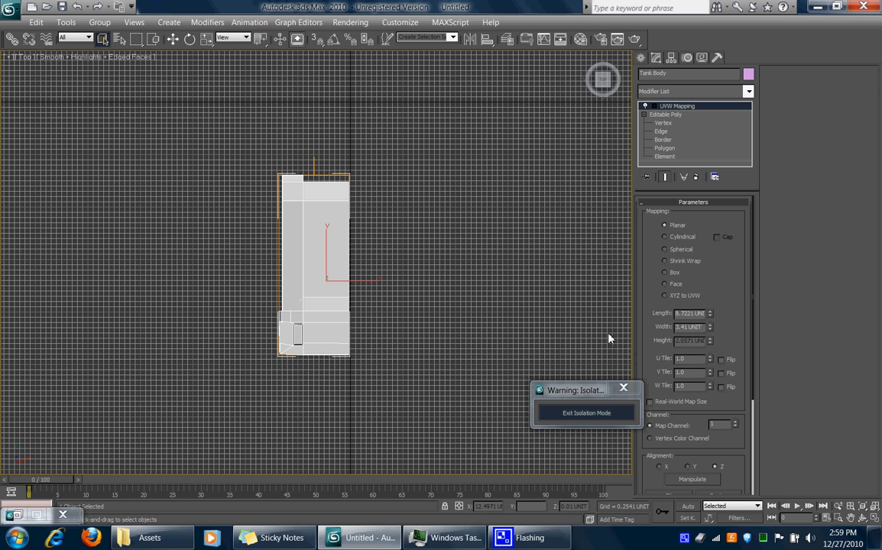
click(671, 274)
key(p)
alt+middle_drag(431, 291, 512, 256)
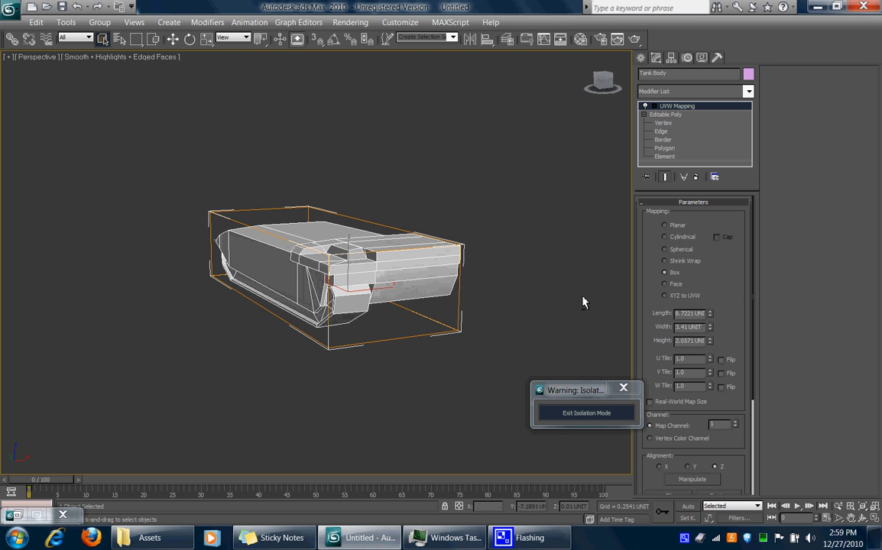
drag(600, 390, 515, 386)
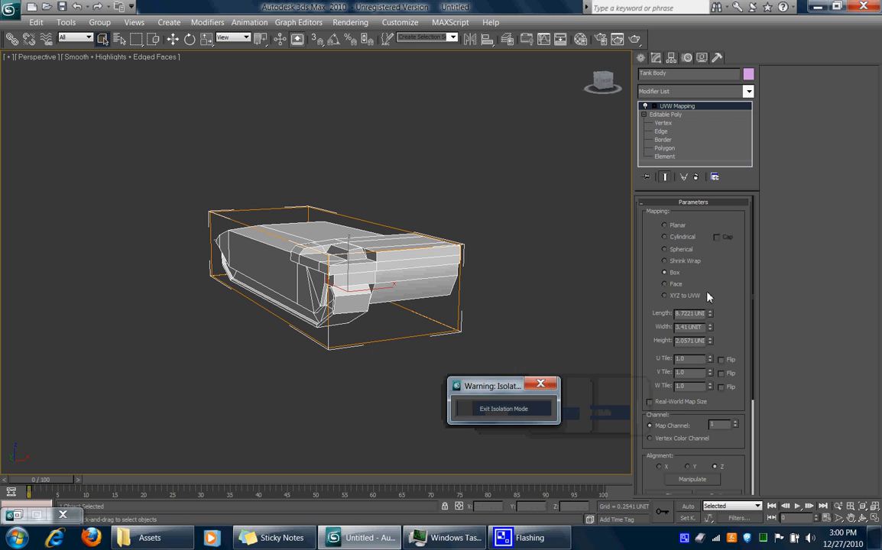
drag(752, 355, 749, 470)
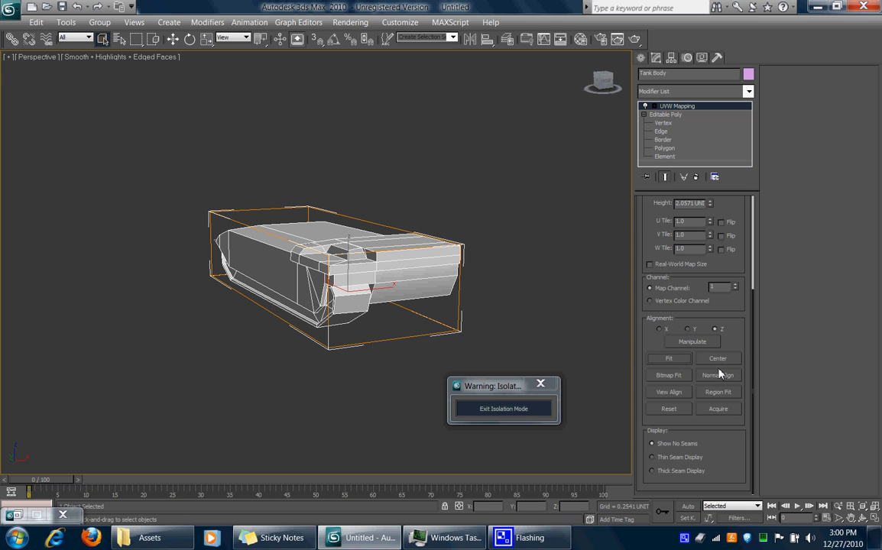
Add an Unwrap UVW modifier above the UVW Mapping modifier and open the UV layout for editing.
click(748, 91)
drag(751, 121, 748, 407)
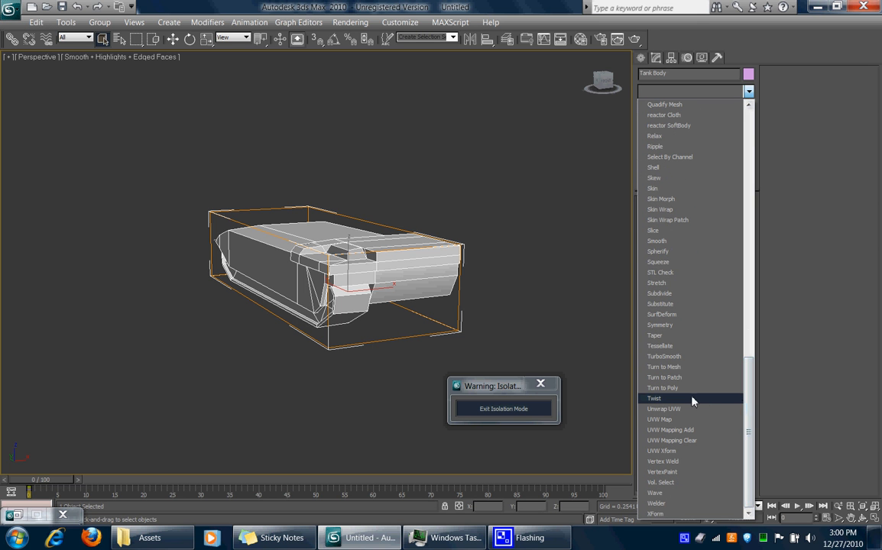
click(680, 410)
alt+middle_drag(521, 275, 427, 259)
click(790, 90)
In Face mode, select a top face of the tank body and grow the selection across the deck, leaving the corner box unselected.
scroll(240, 170, down, 5)
alt+middle_drag(420, 187, 497, 206)
click(654, 106)
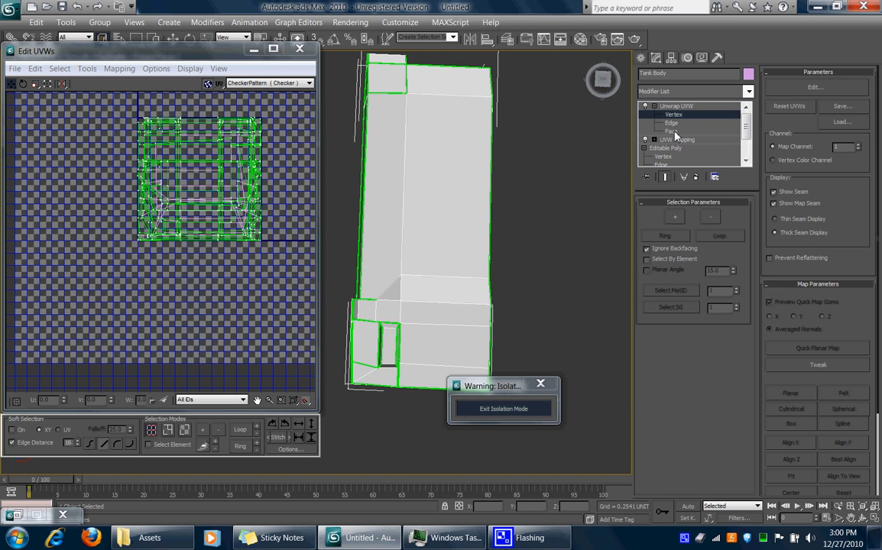
key(3)
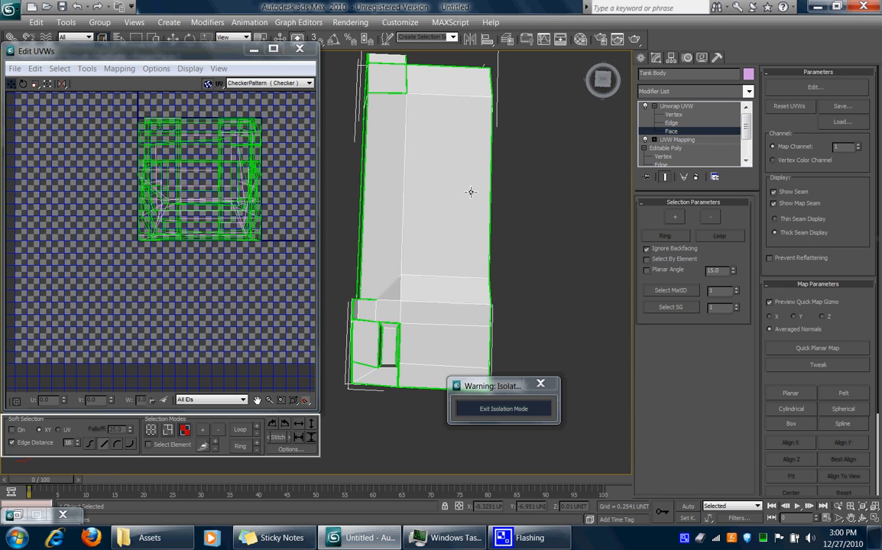
click(470, 192)
middle_drag(506, 228, 498, 113)
alt+middle_drag(488, 213, 502, 236)
middle_drag(346, 306, 353, 350)
click(203, 430)
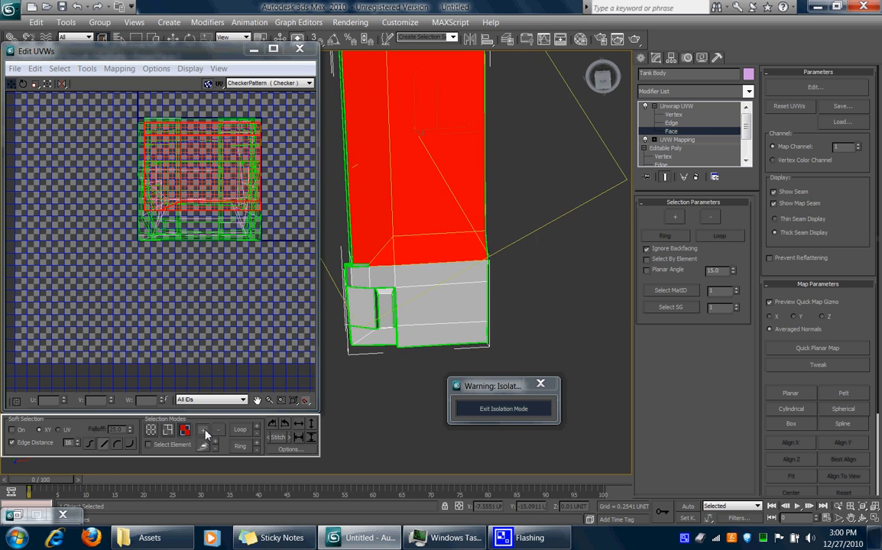
click(203, 430)
click(203, 430)
alt+middle_drag(460, 227, 394, 289)
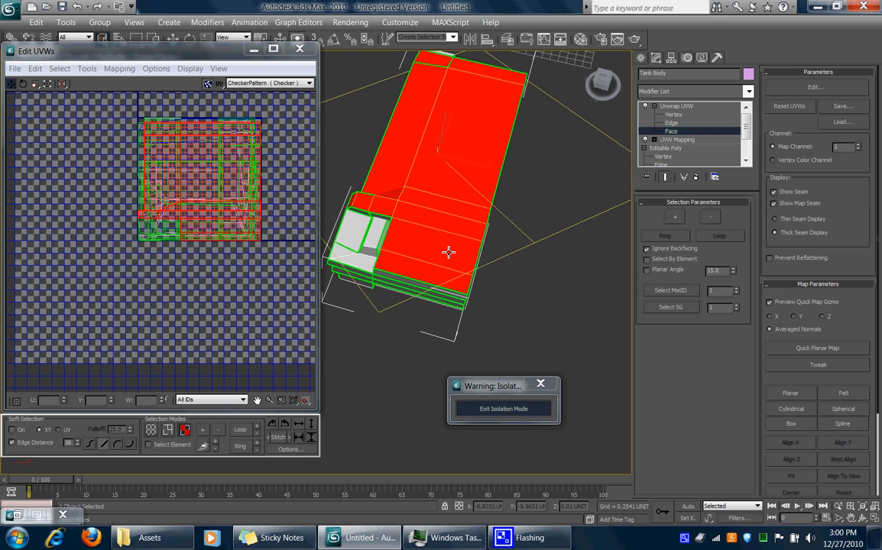
alt+middle_drag(339, 314, 342, 311)
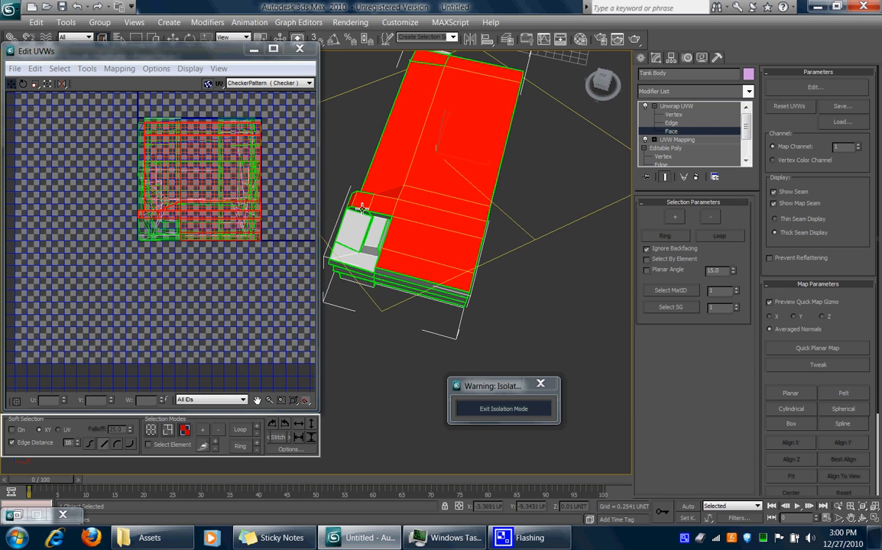
click(673, 219)
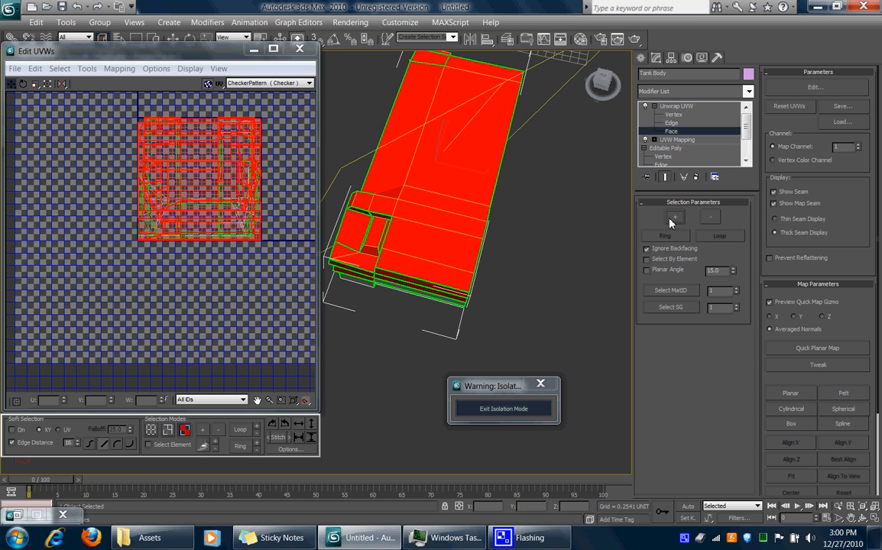
key(ctrl+z)
key(ctrl+z)
key(ctrl+z)
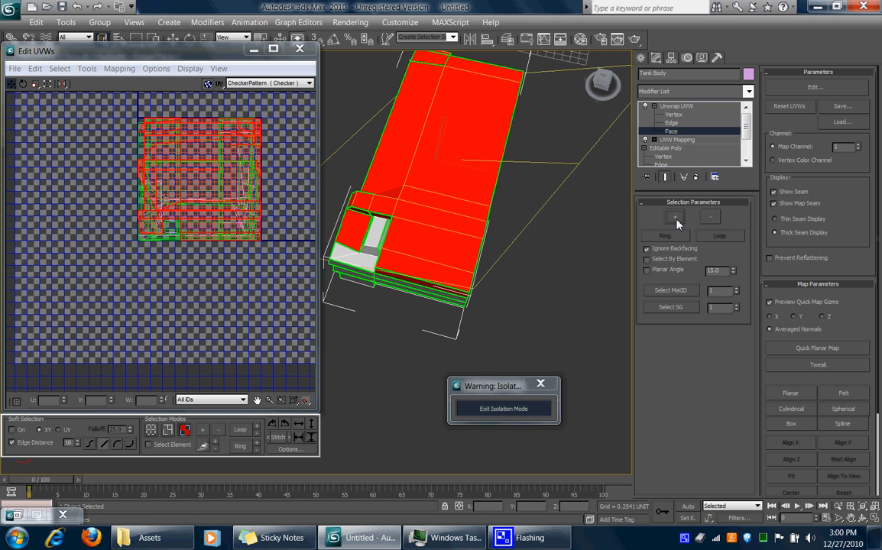
key(ctrl+z)
key(ctrl+z)
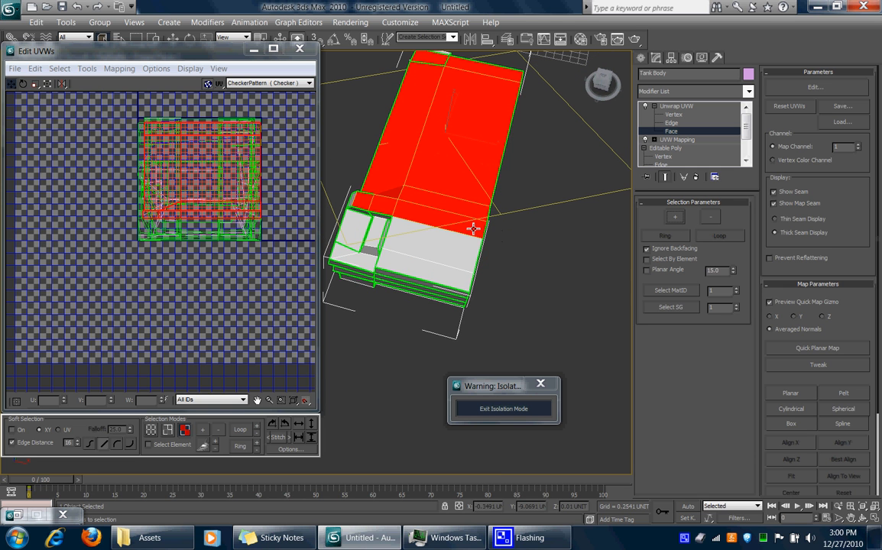
Grow the face selection once to cover the rest of the deck and move its UVs clear of the remaining layout.
click(203, 432)
alt+middle_drag(553, 228, 457, 201)
middle_drag(201, 191, 149, 276)
drag(152, 274, 259, 138)
middle_drag(259, 138, 223, 204)
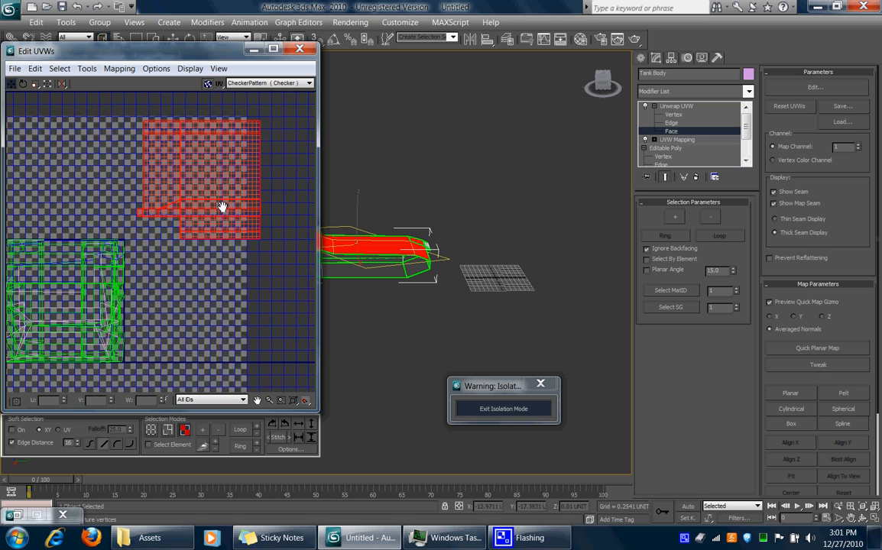
scroll(222, 205, down, 3)
Show the UV editor's bitmap options and set the background checker tiles to 4.
click(290, 449)
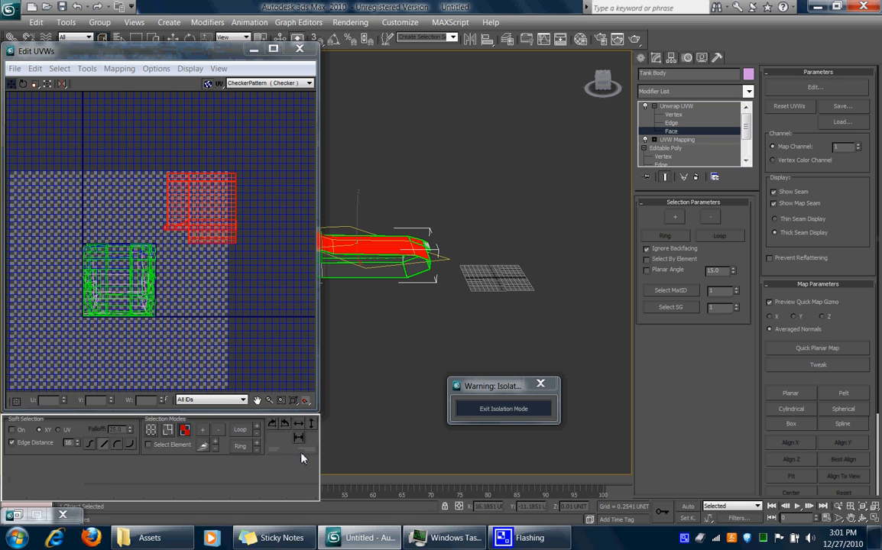
click(118, 477)
click(119, 476)
click(118, 477)
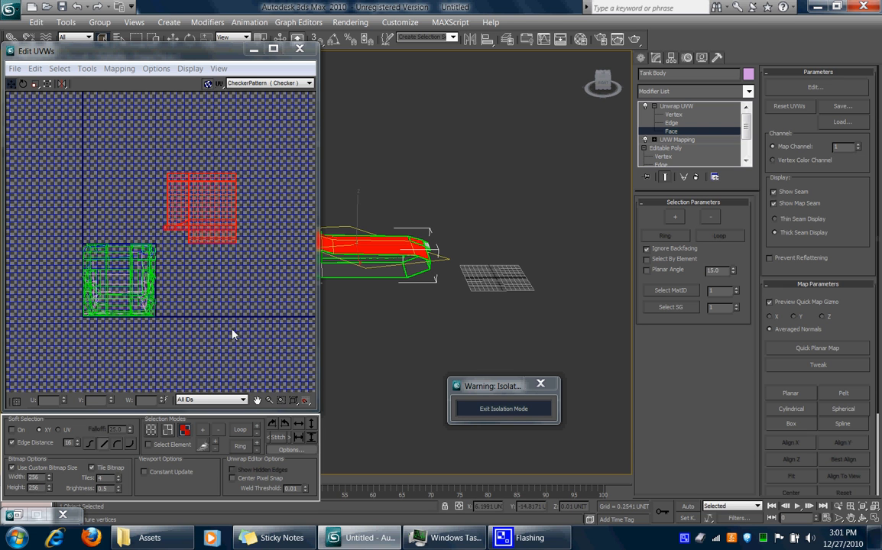
Display the CheckerPattern texture on the tank body and move the selected deck UVs farther from the other UVs.
click(309, 83)
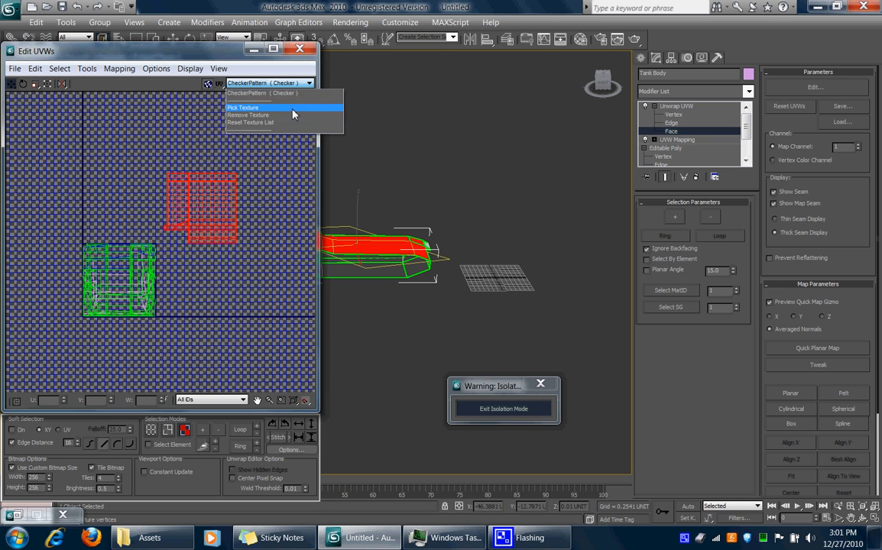
click(264, 84)
alt+middle_drag(430, 240, 401, 278)
scroll(456, 238, up, 5)
middle_drag(499, 242, 468, 235)
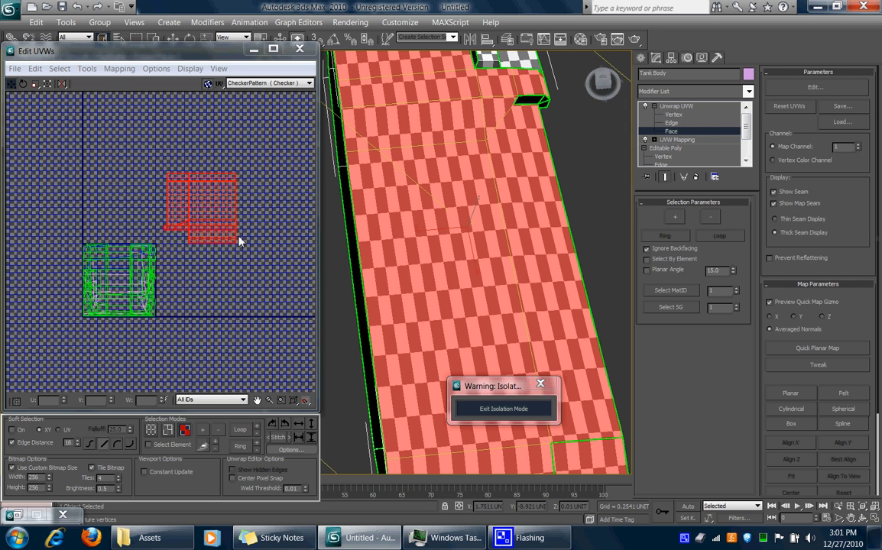
drag(201, 194, 233, 180)
middle_drag(260, 273, 238, 285)
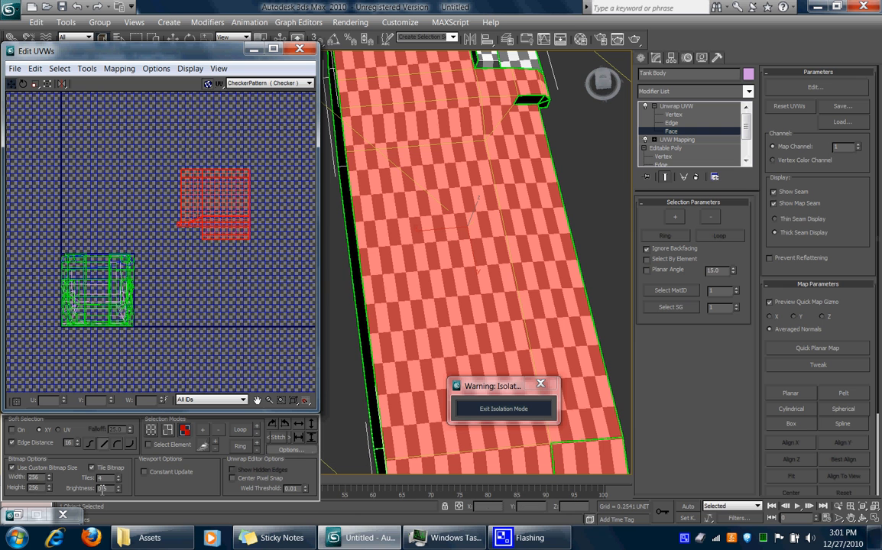
Relax the selected deck UVs by face angles with 100 iterations, amount 0.1 and stretch 0.0.
right_click(197, 191)
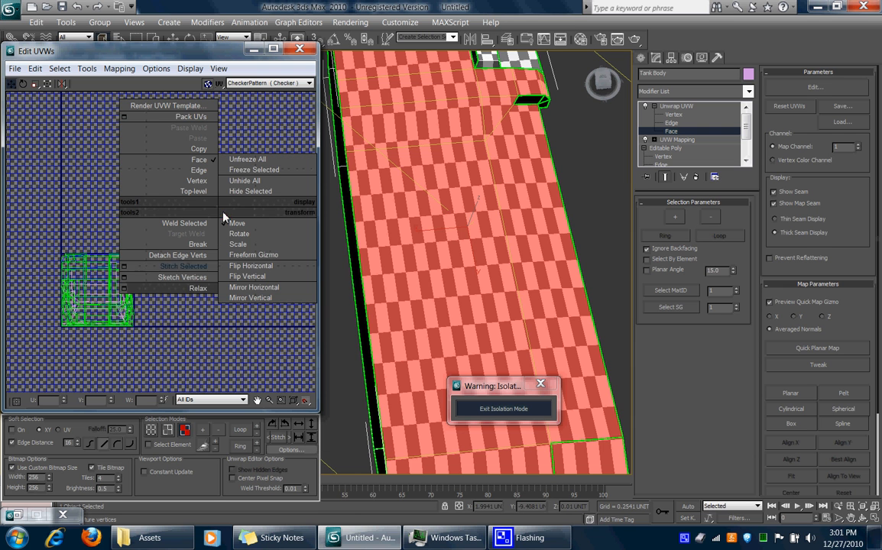
click(116, 263)
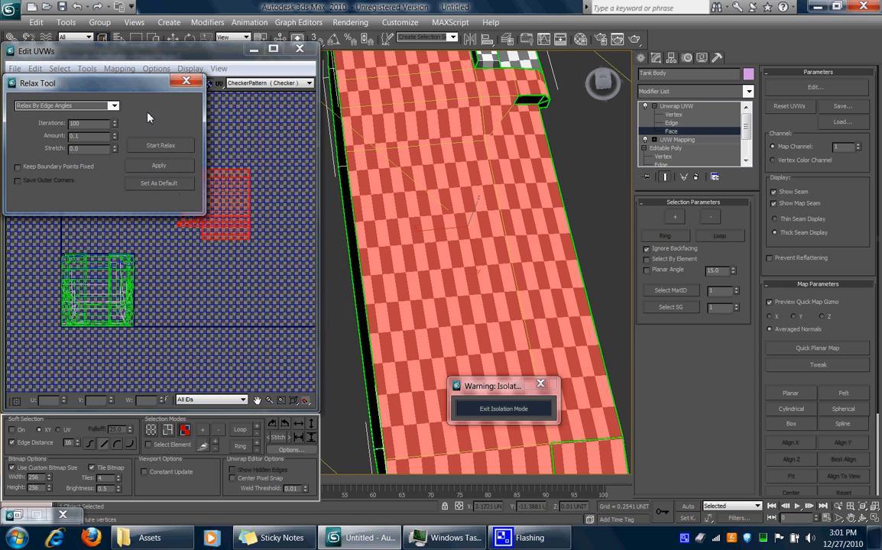
drag(148, 88, 185, 52)
click(91, 113)
click(45, 122)
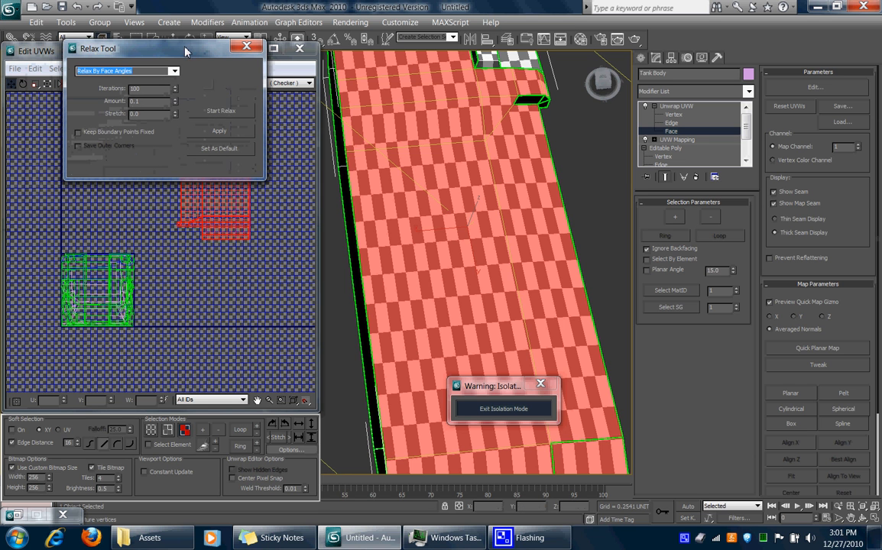
click(229, 113)
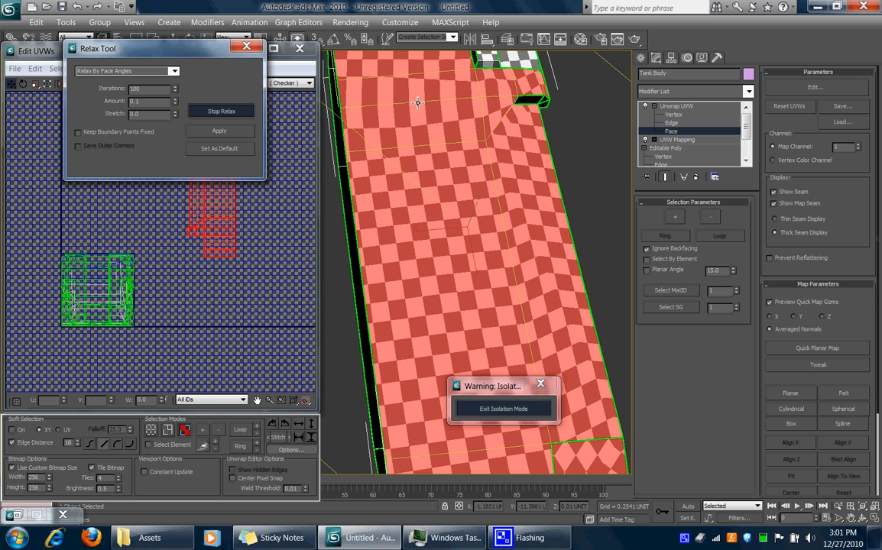
click(246, 48)
Examine the checker pattern on the tank body's deck, corner box and sides for stretching.
middle_drag(467, 227, 470, 140)
scroll(470, 139, up, 4)
scroll(467, 204, down, 4)
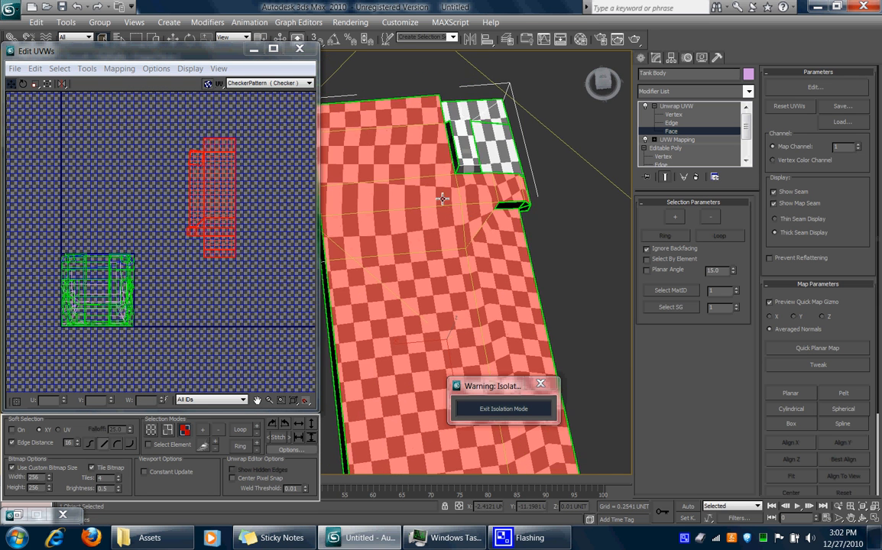
alt+middle_drag(497, 220, 505, 294)
alt+middle_drag(474, 265, 473, 242)
middle_drag(380, 236, 504, 271)
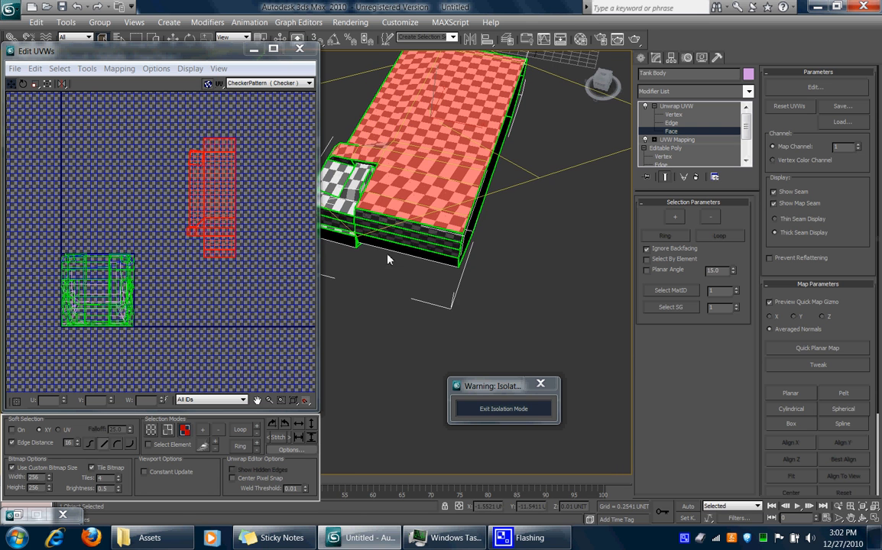
alt+middle_drag(426, 237, 489, 220)
middle_drag(386, 258, 523, 261)
alt+middle_drag(405, 230, 451, 304)
alt+middle_drag(420, 254, 489, 240)
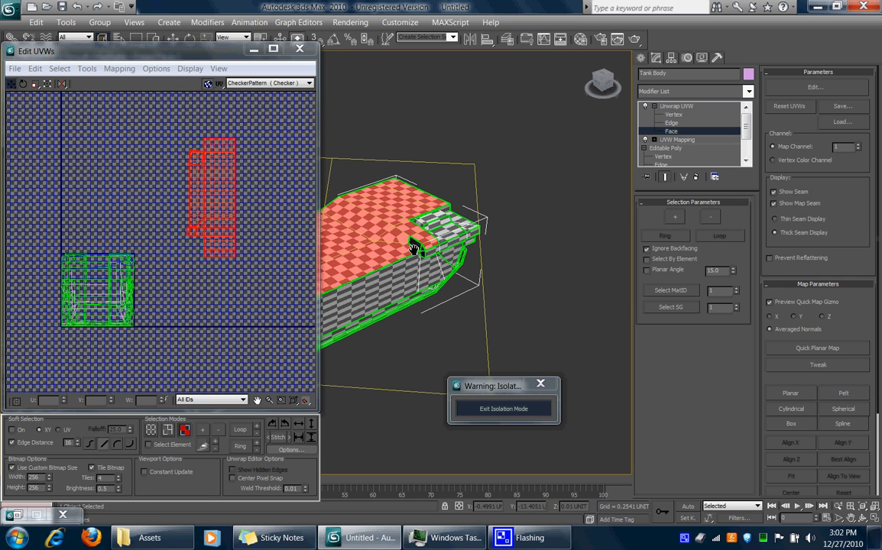
middle_drag(413, 249, 414, 251)
scroll(420, 279, up, 2)
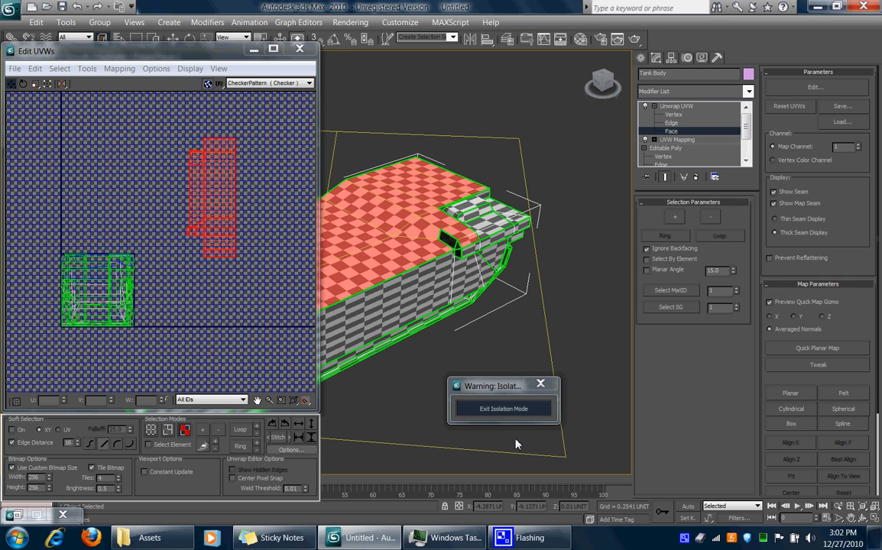
right_click(686, 539)
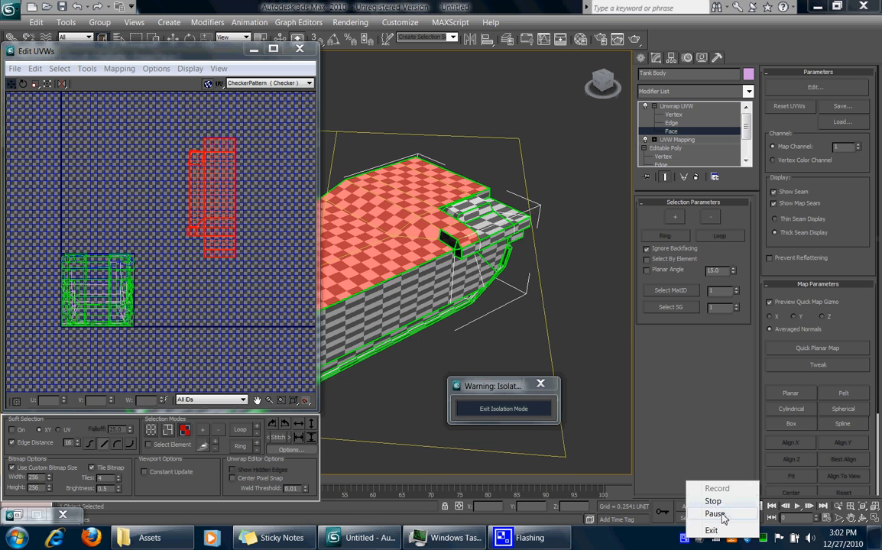
click(707, 515)
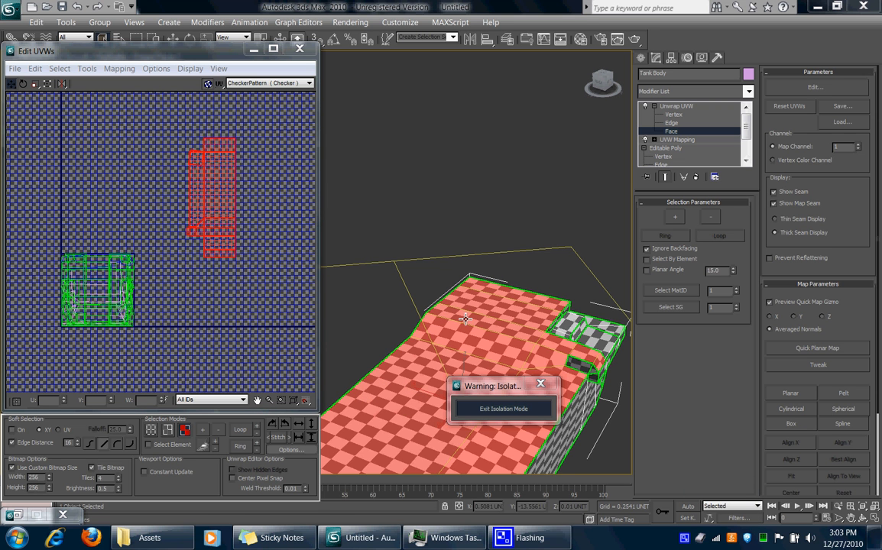
Render the Perspective view to check the checker pattern on the deck, and close the rendered image.
middle_drag(456, 285, 522, 211)
click(634, 41)
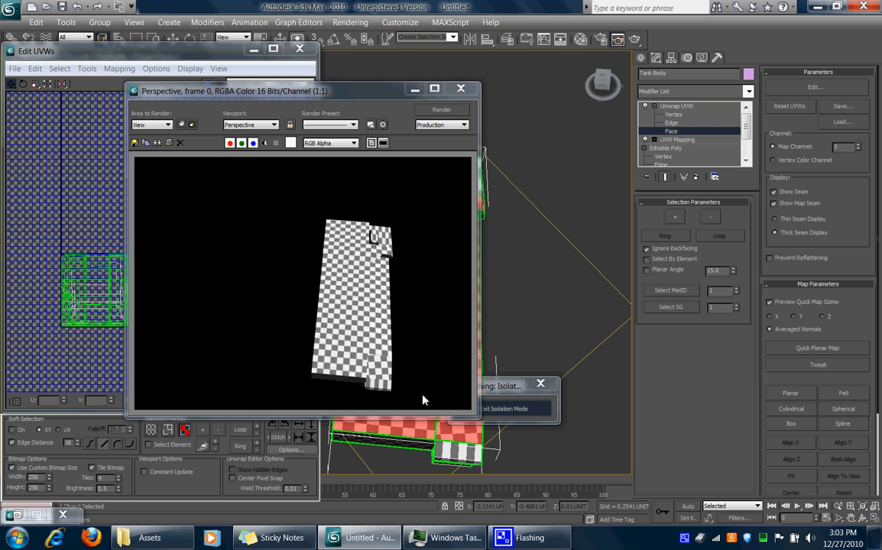
click(461, 88)
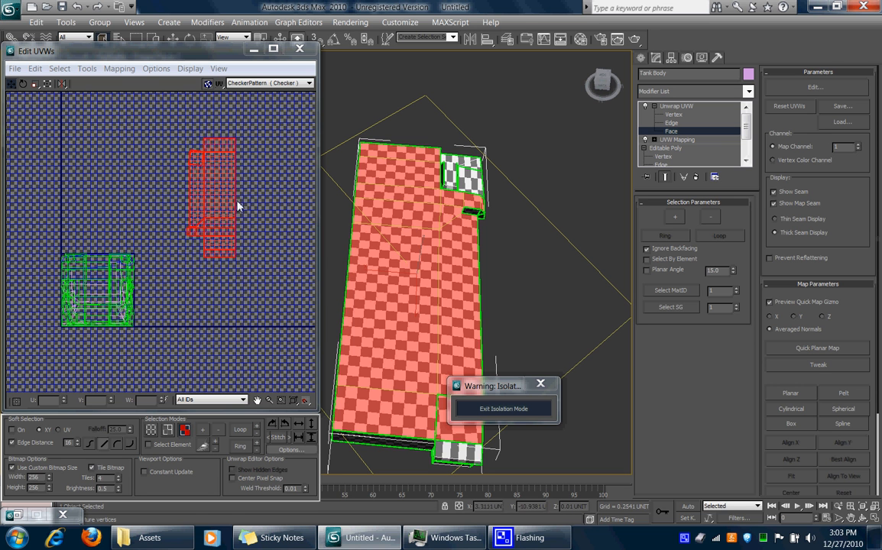
Switch to edge selection and stitch the small corner face's loose edge to the adjoining deck UVs.
scroll(256, 227, up, 3)
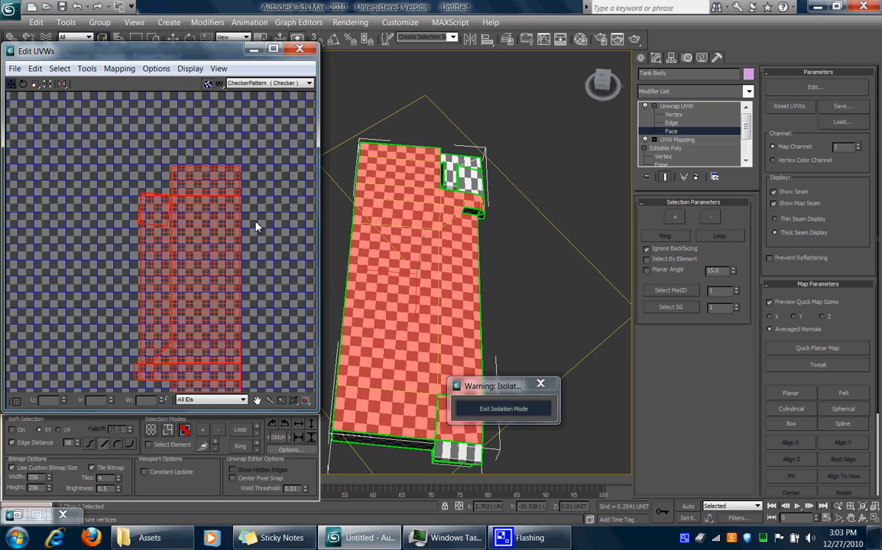
middle_drag(256, 226, 262, 188)
mouse_move(271, 284)
middle_down()
mouse_move(272, 224)
mouse_move(271, 344)
middle_up()
click(125, 193)
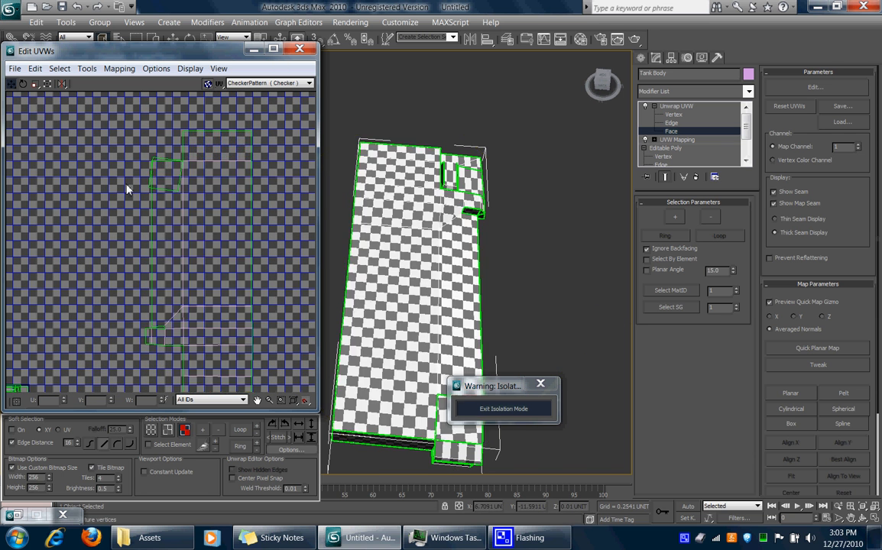
click(150, 191)
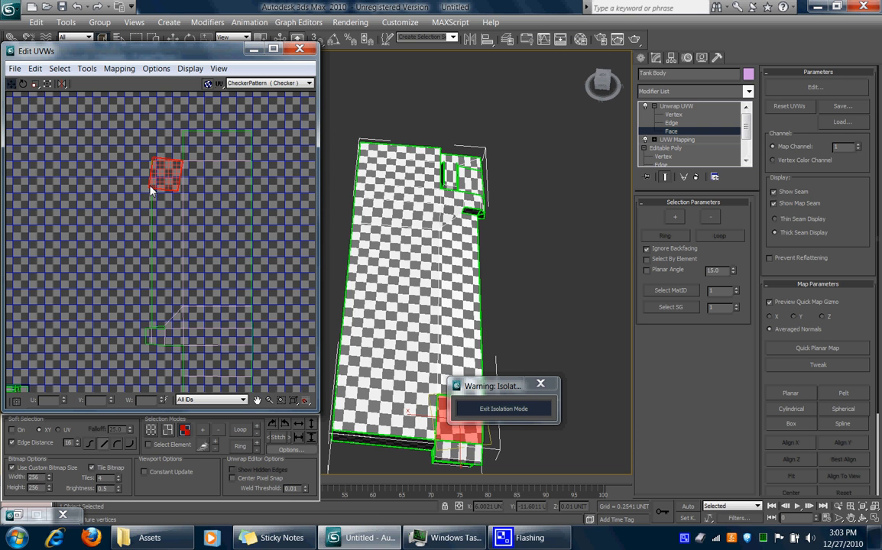
click(137, 183)
middle_drag(136, 190, 147, 216)
right_click(147, 173)
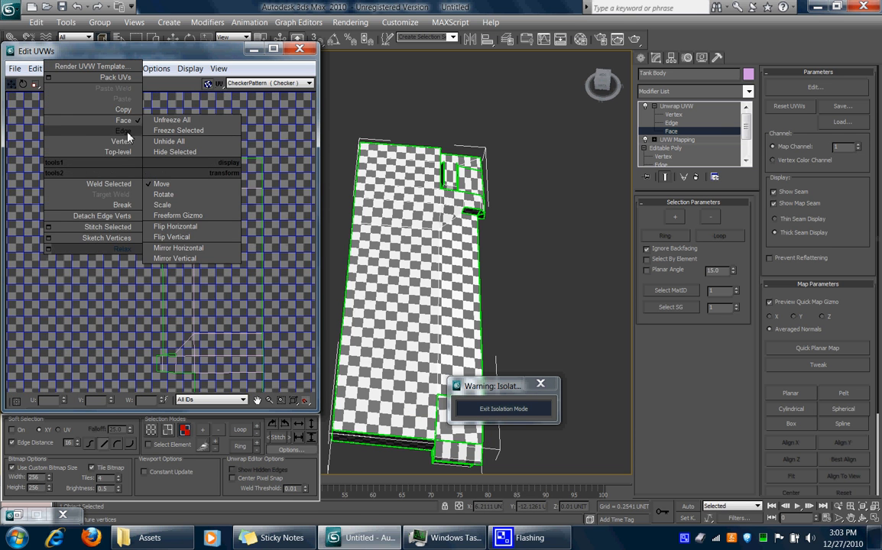
click(120, 131)
right_click(175, 193)
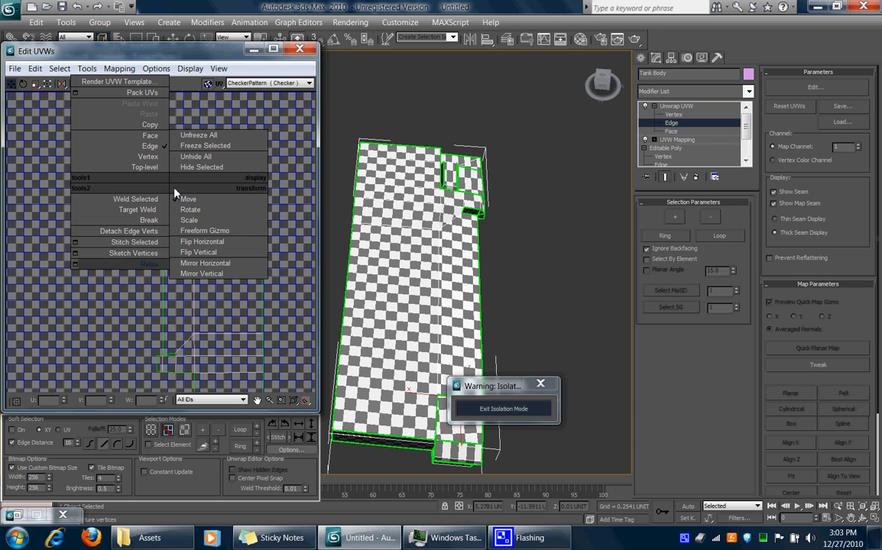
click(152, 245)
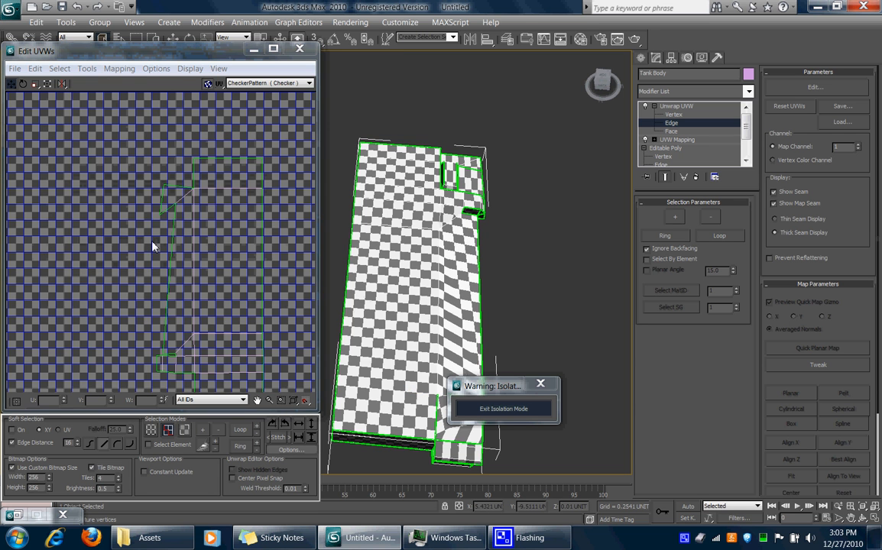
Select all the deck UV edges and relax them by edge angles with 100 iterations, amount 0.1 and stretch 0.0.
scroll(202, 232, down, 3)
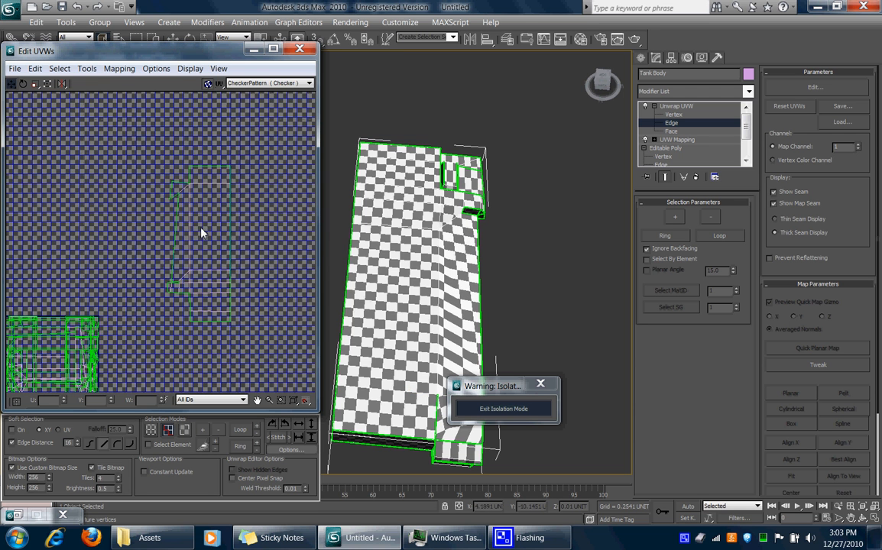
drag(161, 329, 237, 161)
right_click(172, 270)
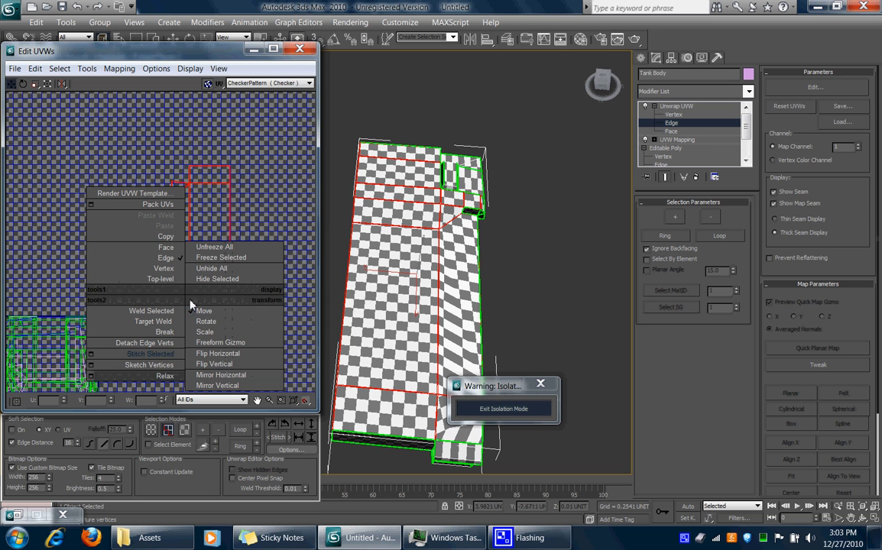
click(97, 377)
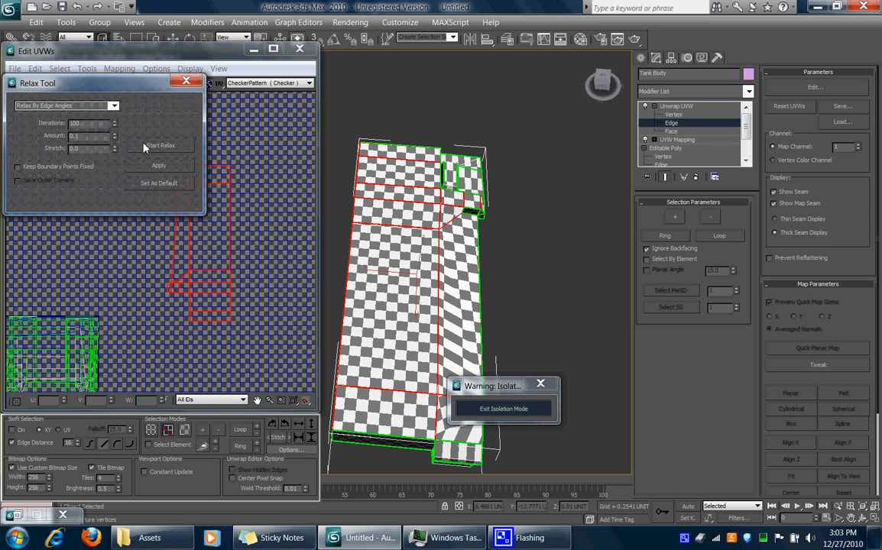
drag(132, 84, 580, 136)
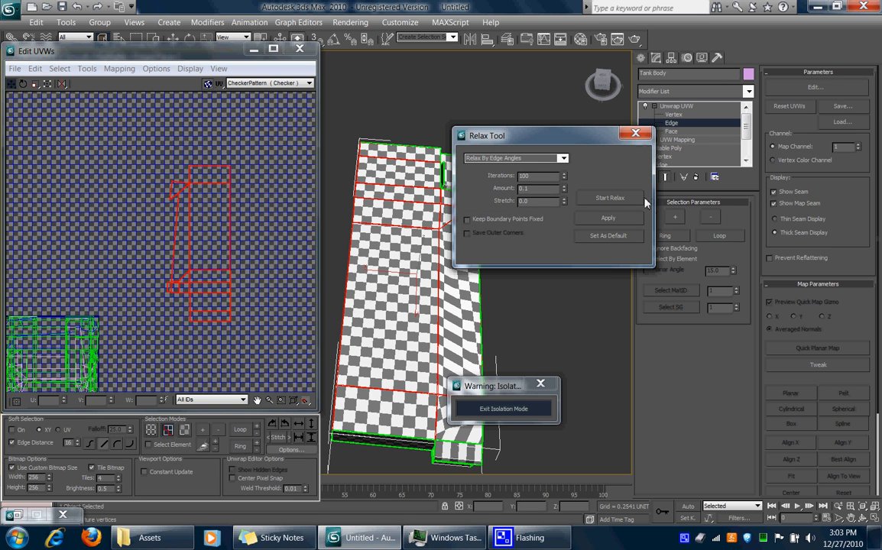
click(619, 200)
Select the UV vertices around the stitched corner face and relax them by edge angles.
drag(149, 165, 184, 200)
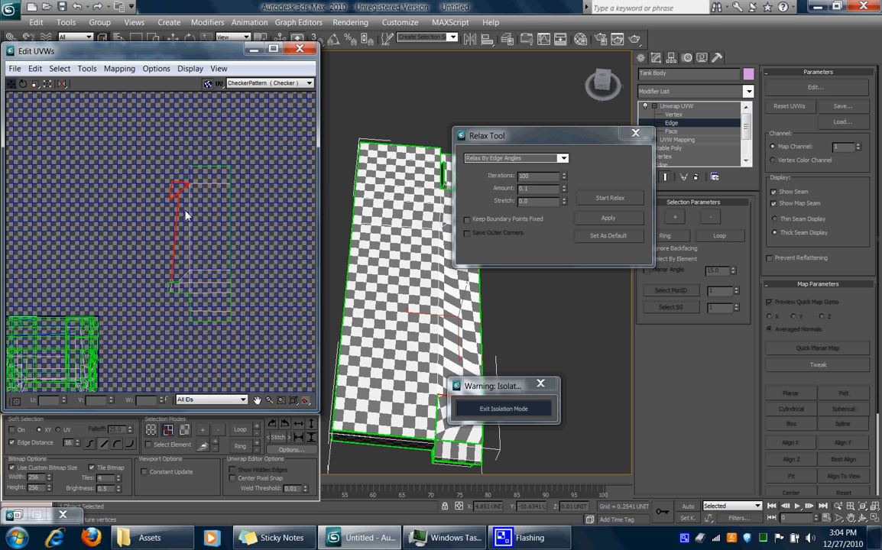
right_click(183, 163)
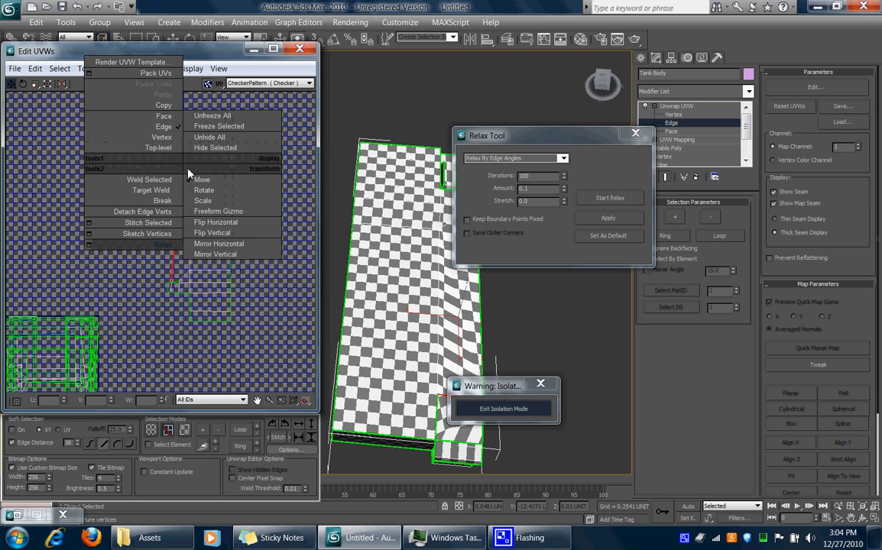
click(162, 137)
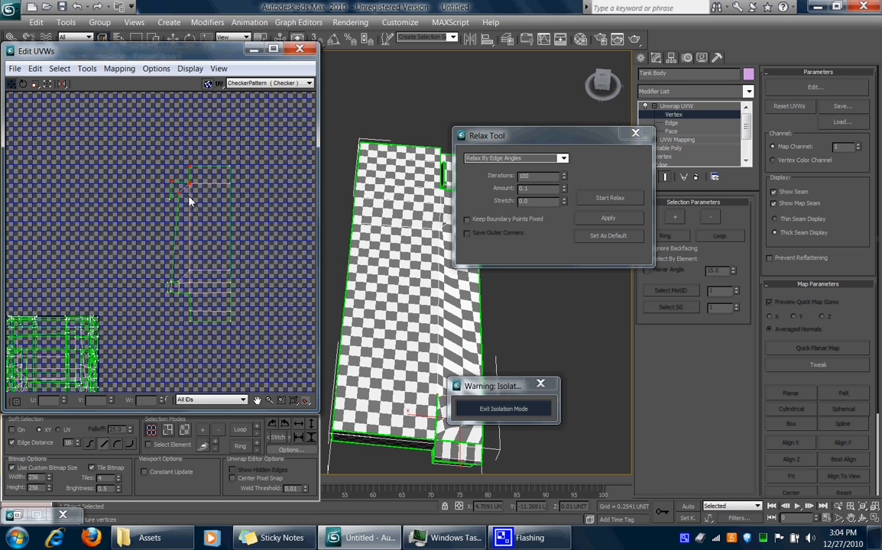
right_click(170, 183)
click(87, 249)
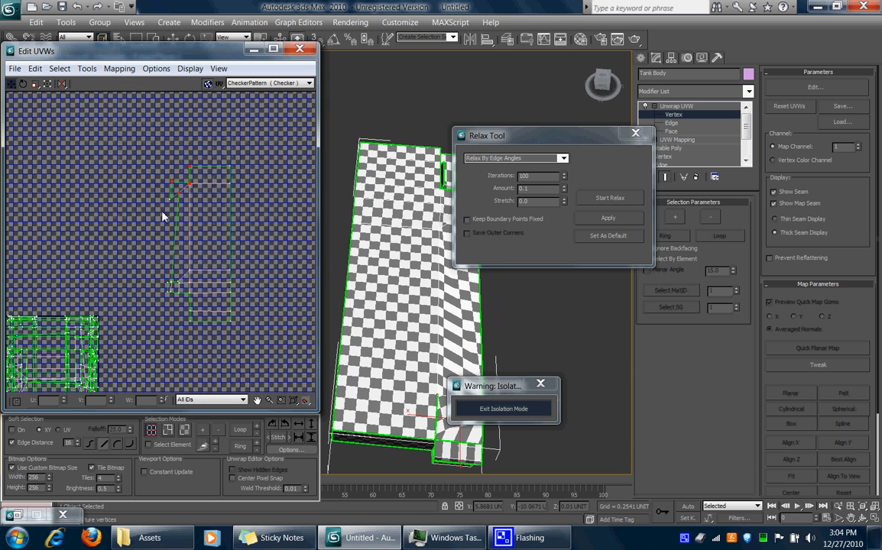
click(610, 199)
click(609, 199)
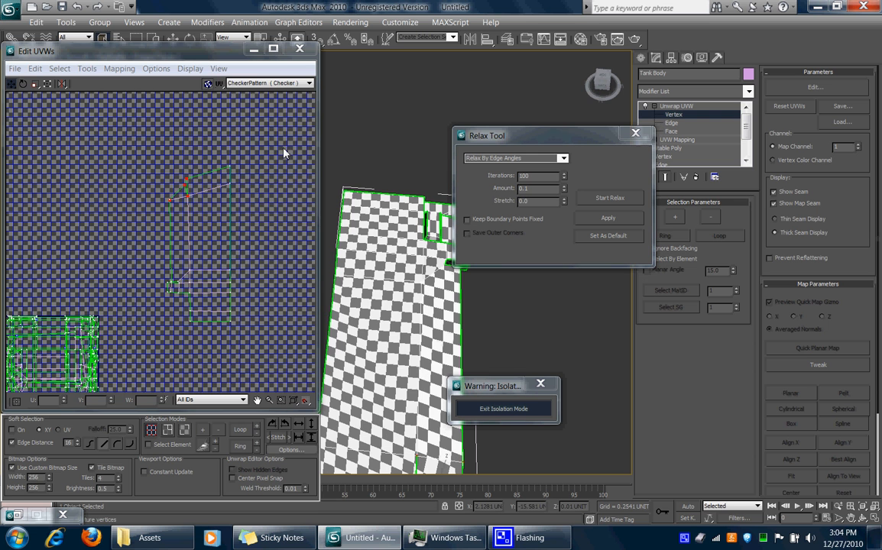
Select the split edge between the corner face and the adjoining front deck face, and stitch it together.
right_click(279, 143)
click(259, 95)
click(180, 191)
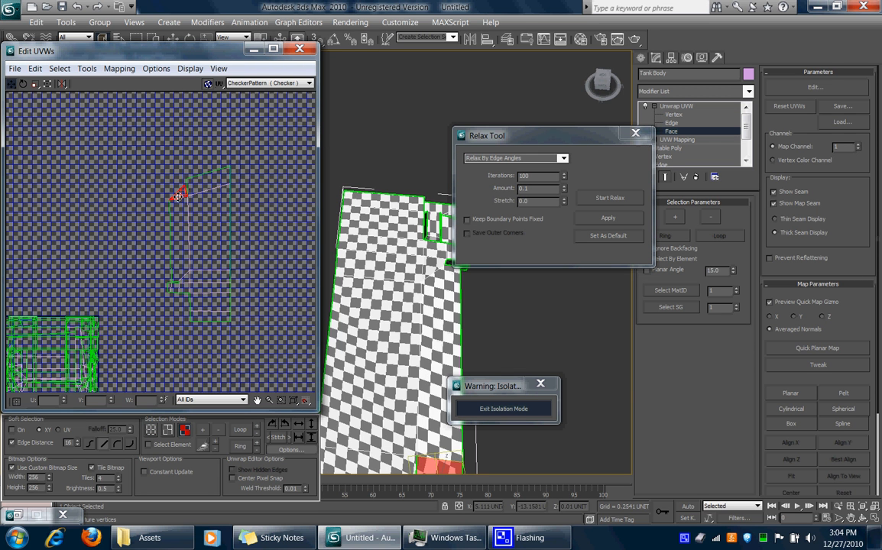
mouse_move(386, 307)
alt+middle_down()
mouse_move(387, 298)
mouse_move(379, 330)
mouse_move(343, 226)
mouse_move(359, 260)
mouse_move(396, 295)
alt+middle_up()
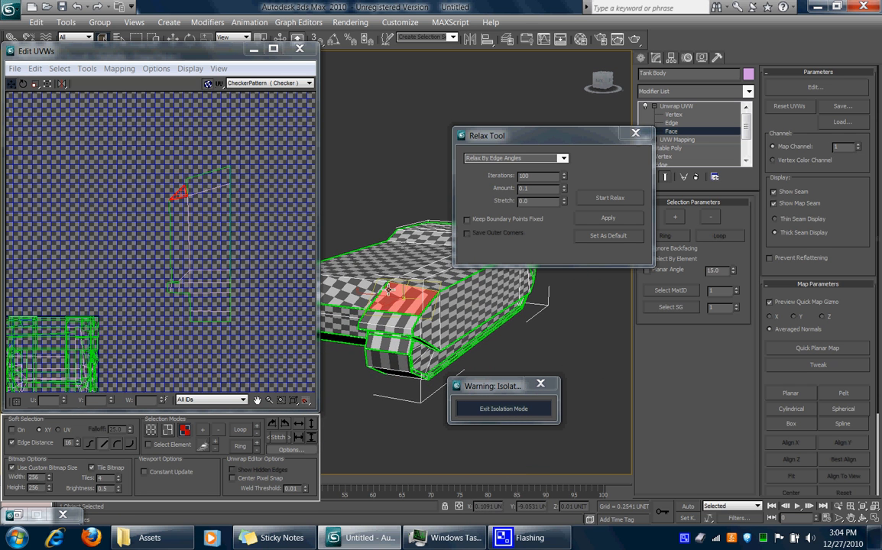
right_click(380, 295)
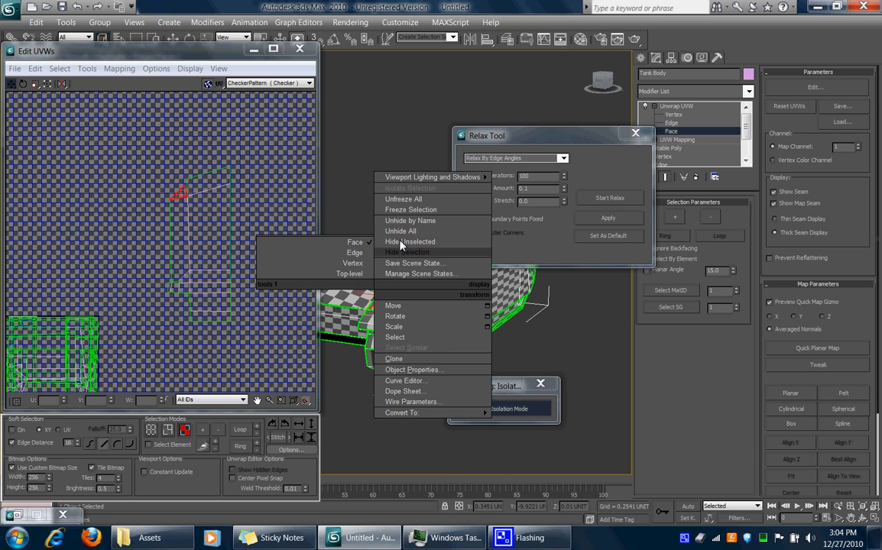
click(353, 260)
click(378, 296)
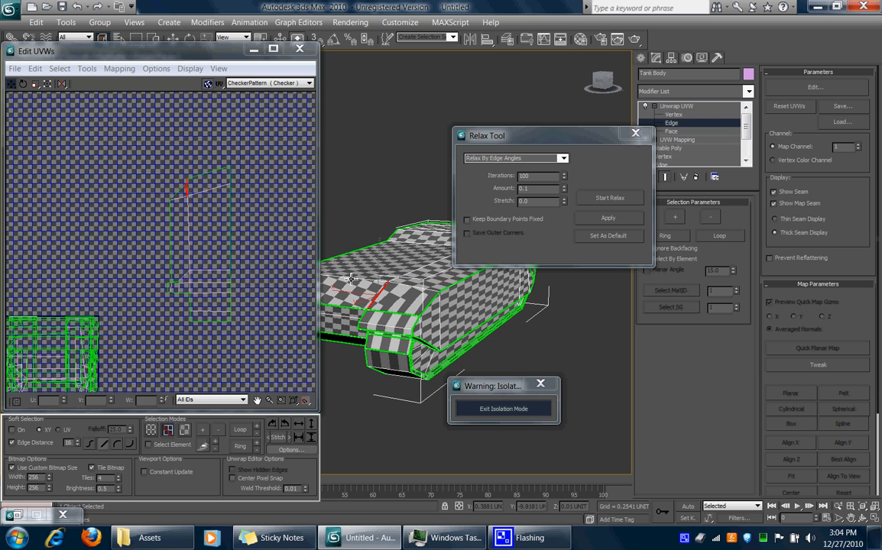
middle_drag(195, 191, 208, 225)
scroll(208, 228, up, 3)
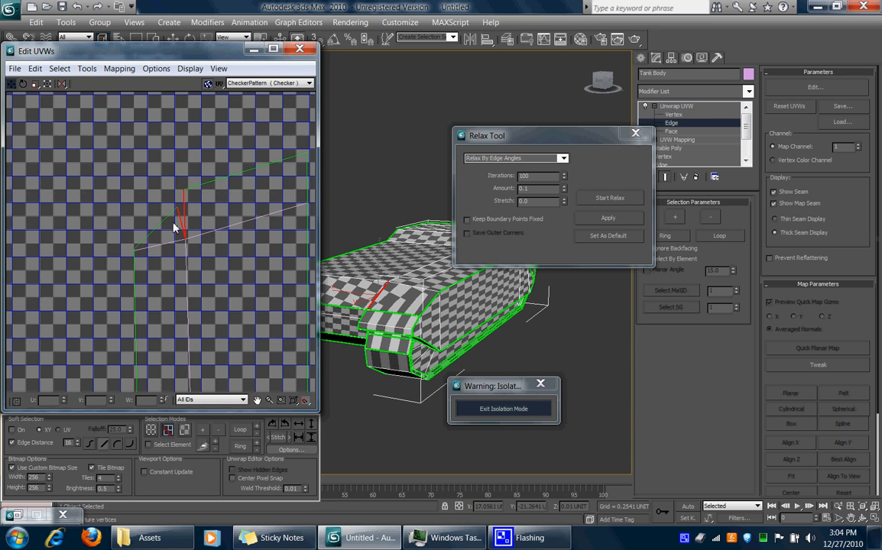
right_click(163, 199)
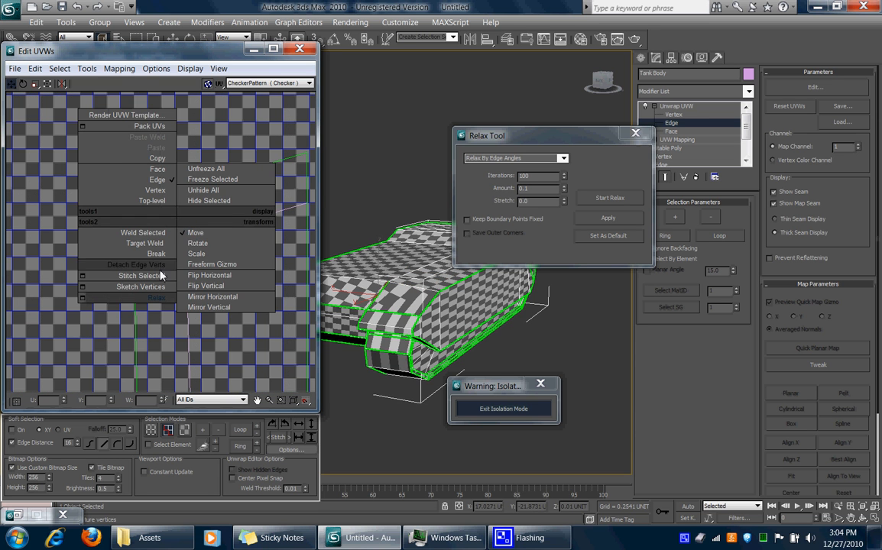
click(144, 248)
Select all edges of the deck UV piece and relax them repeatedly by edge angles to even out the checker pattern.
scroll(194, 256, down, 4)
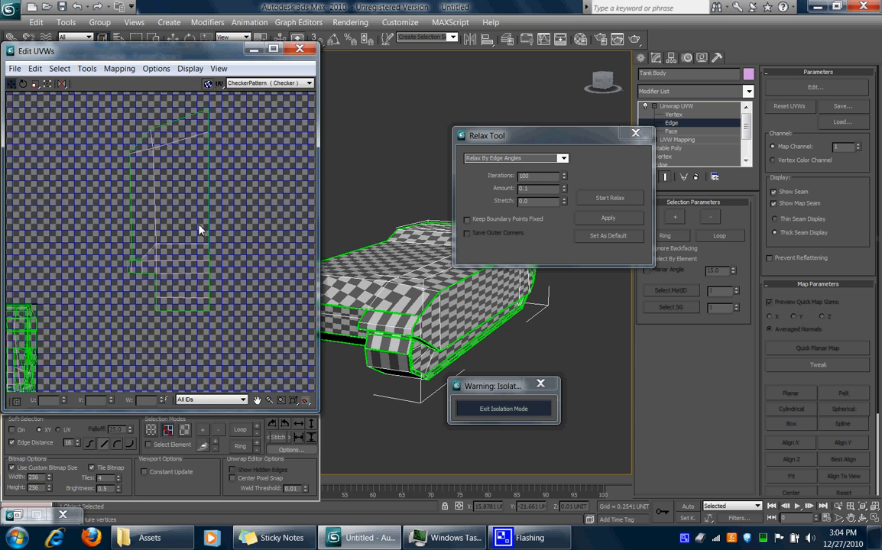
click(171, 261)
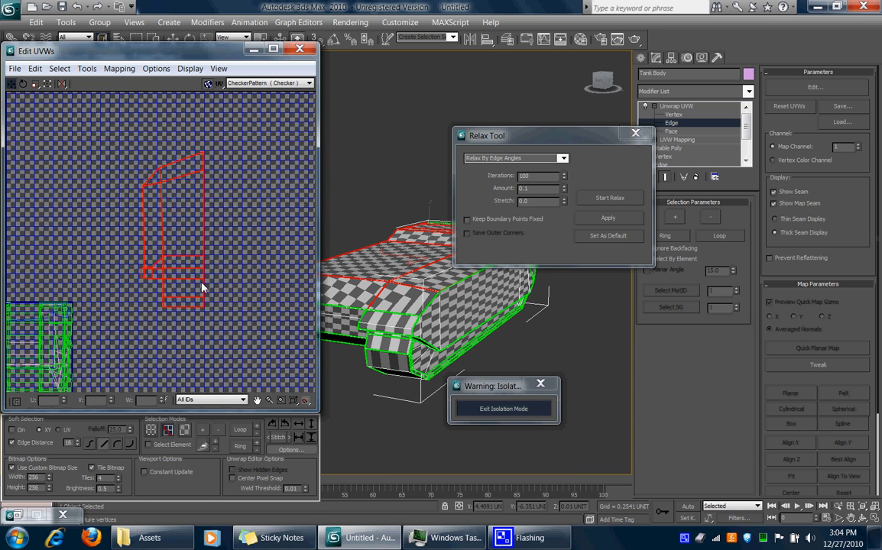
click(614, 201)
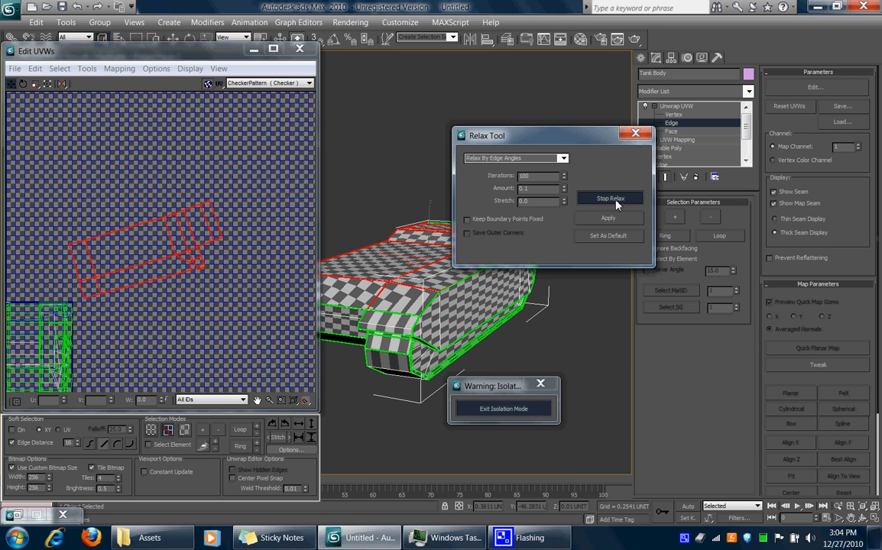
click(616, 201)
click(615, 200)
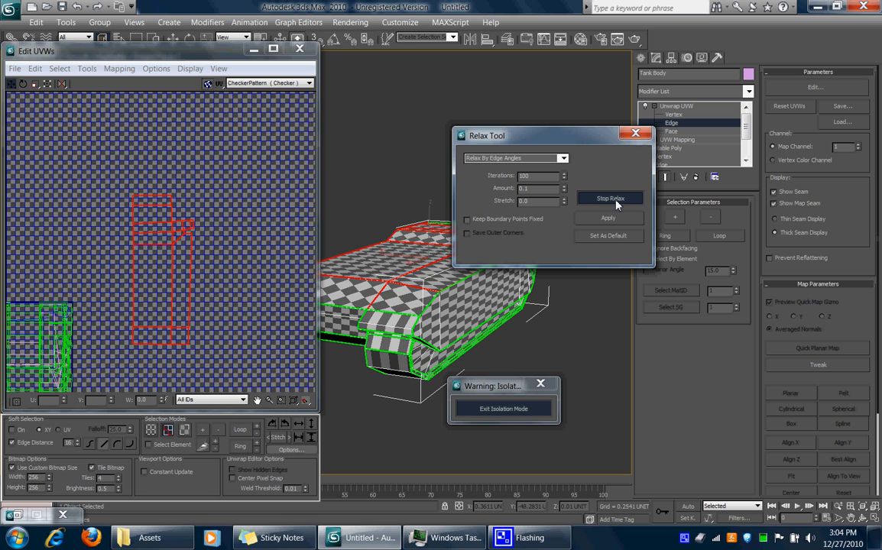
click(615, 200)
alt+middle_drag(403, 295, 432, 340)
middle_drag(409, 169, 407, 266)
click(600, 198)
click(599, 198)
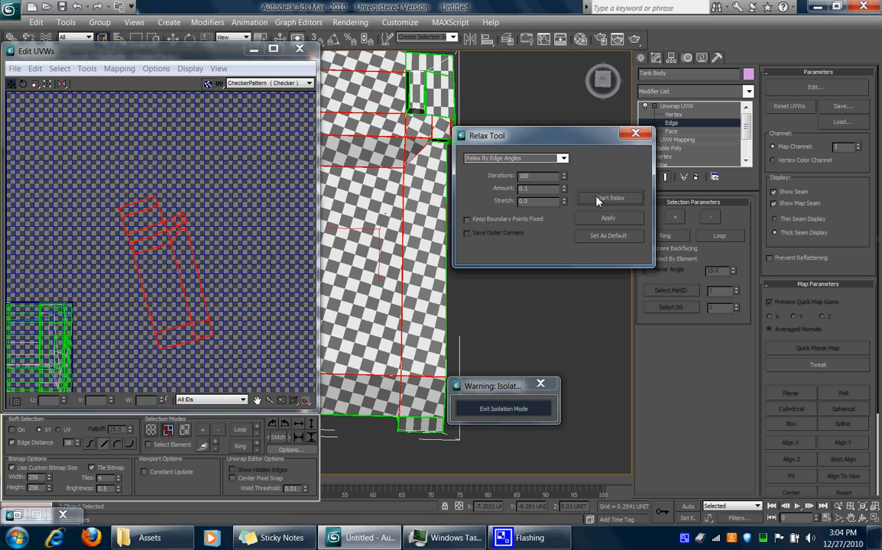
Rotate the relaxed deck UVs until the piece stands roughly upright.
middle_drag(392, 212, 379, 250)
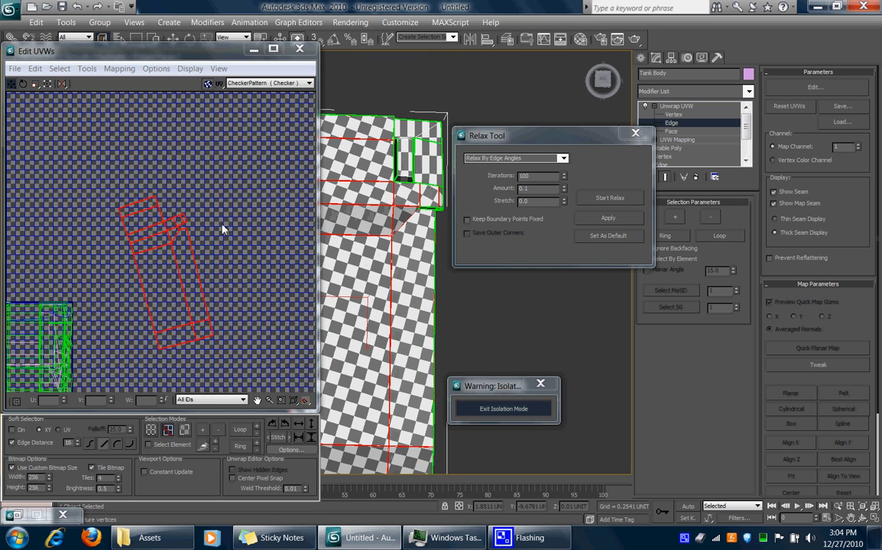
click(23, 86)
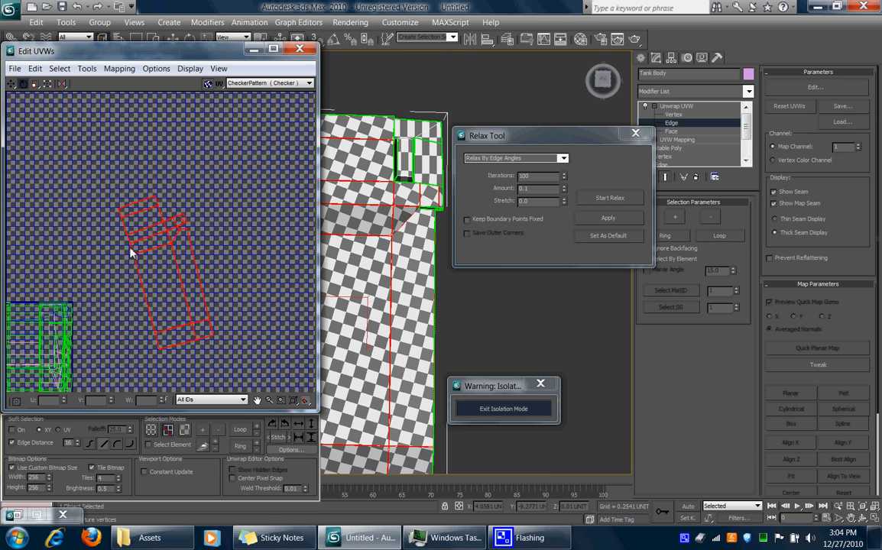
drag(132, 254, 130, 231)
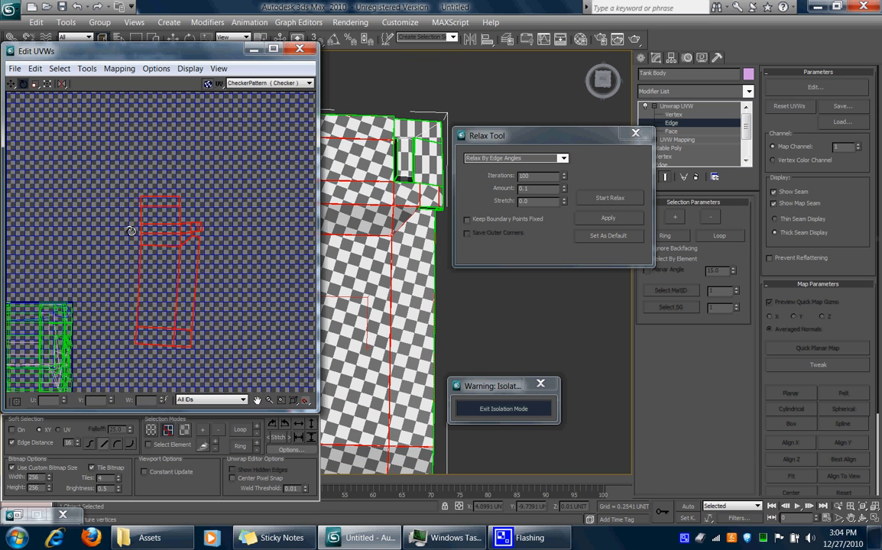
Render the Perspective view to check the relaxed deck's checker pattern, and close the rendered image.
middle_drag(367, 307, 520, 116)
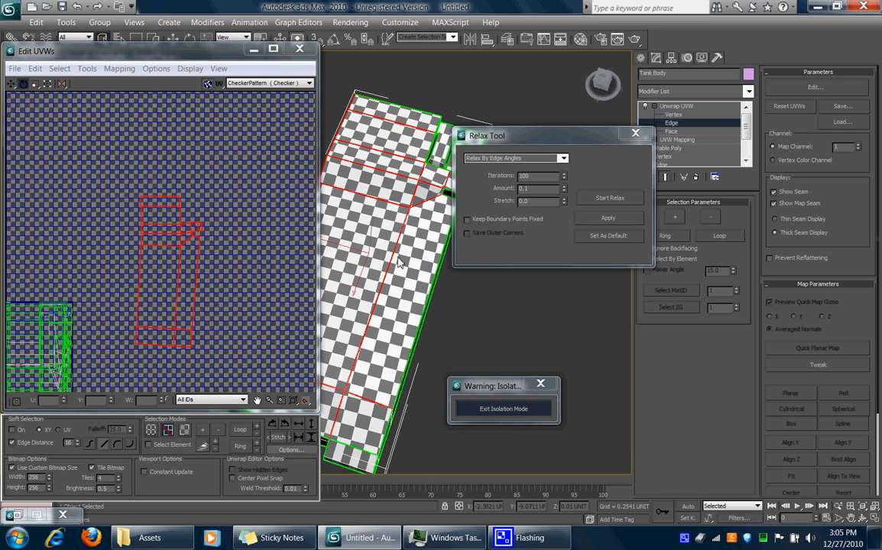
click(633, 40)
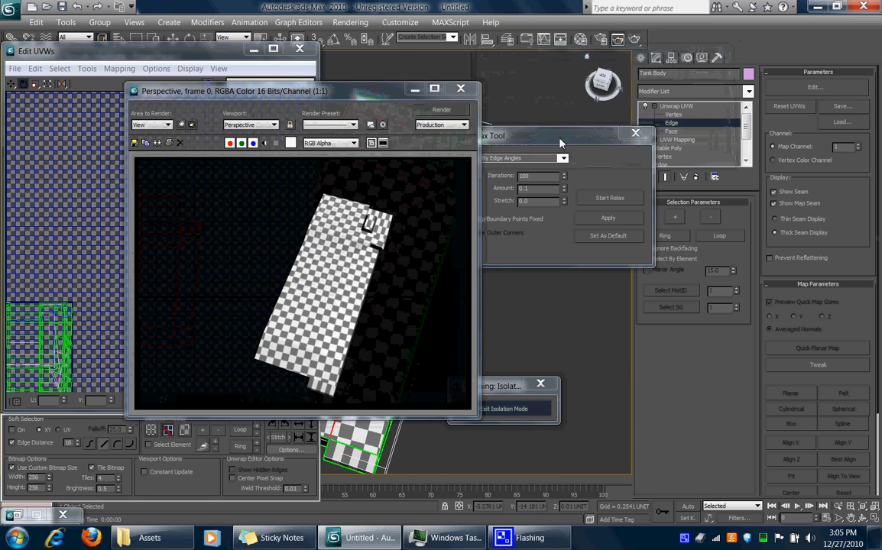
click(462, 89)
Select the hull's long side face and move its UVs out of the clustered layout to an empty area.
middle_drag(190, 319, 242, 319)
alt+middle_drag(441, 309, 461, 320)
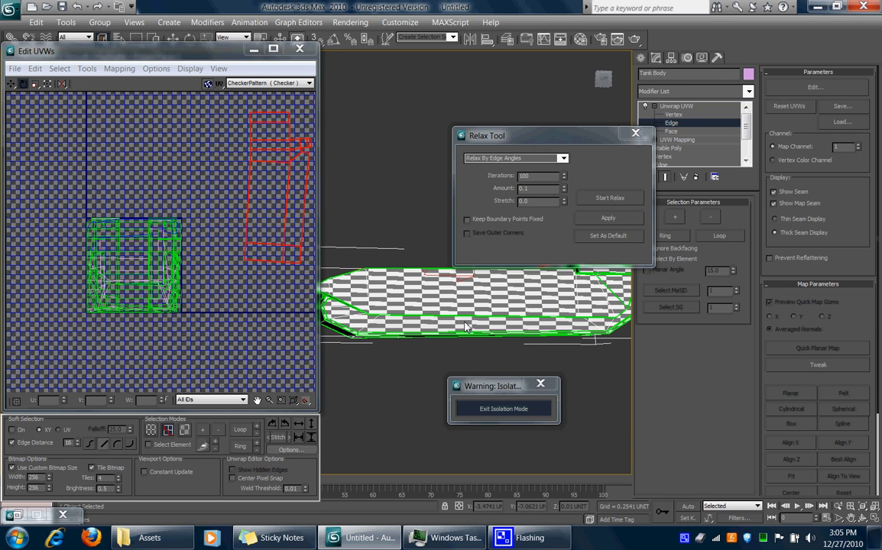
click(679, 106)
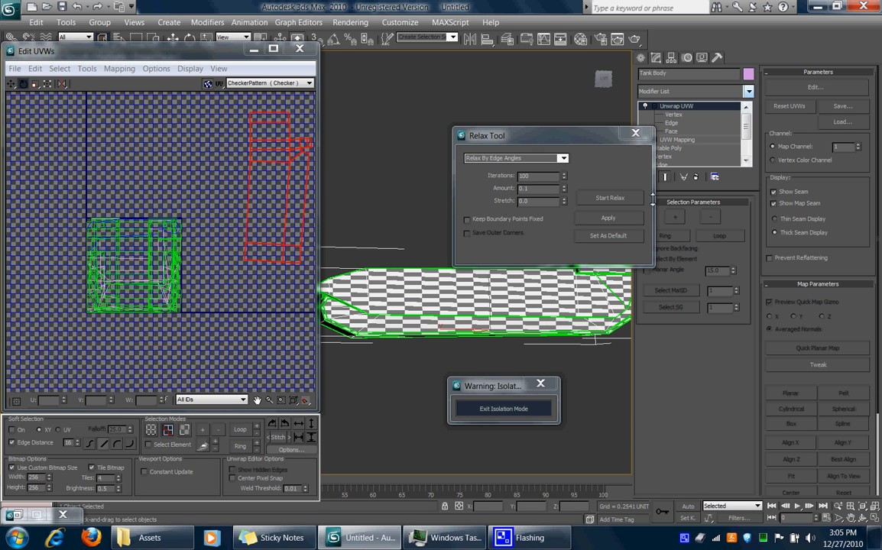
click(672, 132)
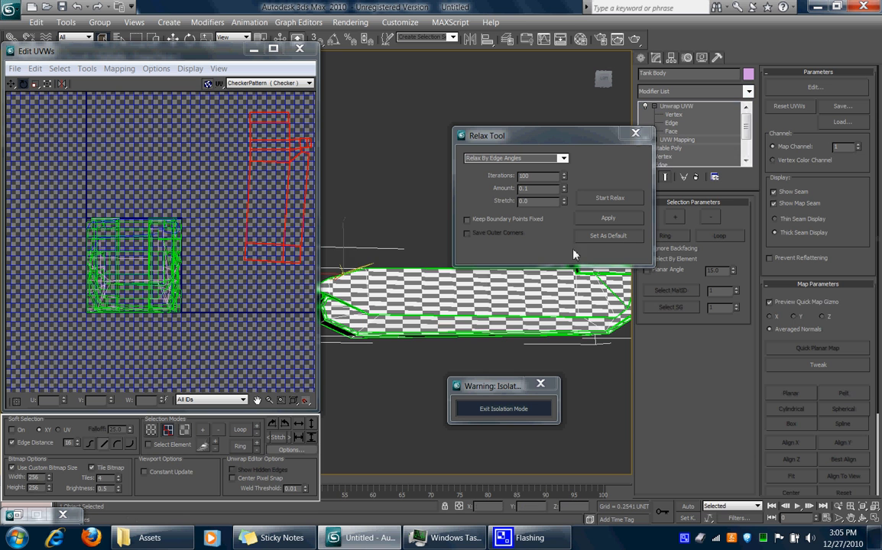
click(489, 303)
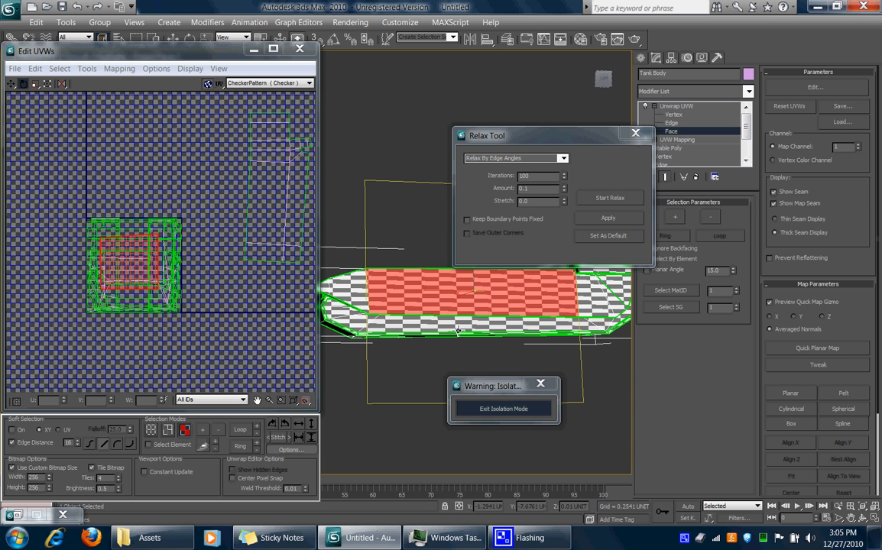
middle_drag(458, 330, 450, 330)
middle_drag(236, 294, 231, 309)
drag(127, 282, 86, 156)
click(13, 85)
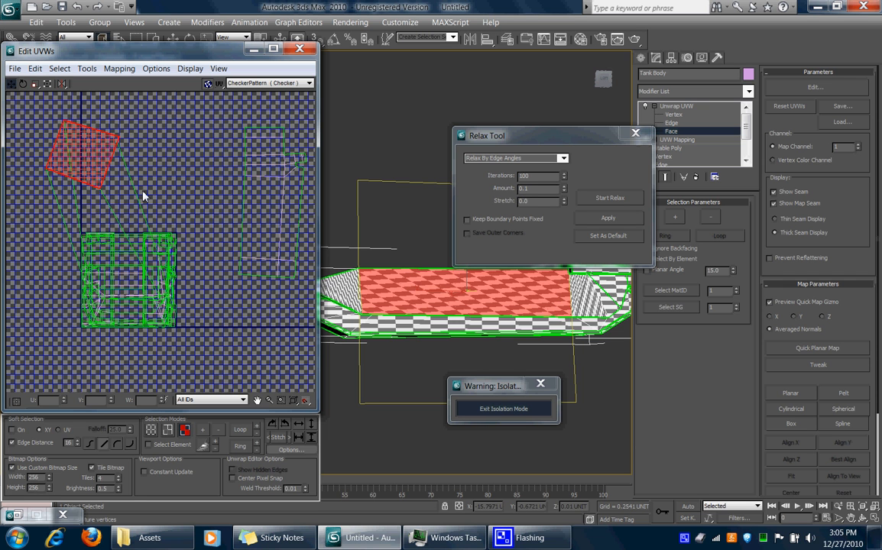
Detach the side face's UVs from the neighbouring faces and move the piece farther from the cluster.
right_click(99, 164)
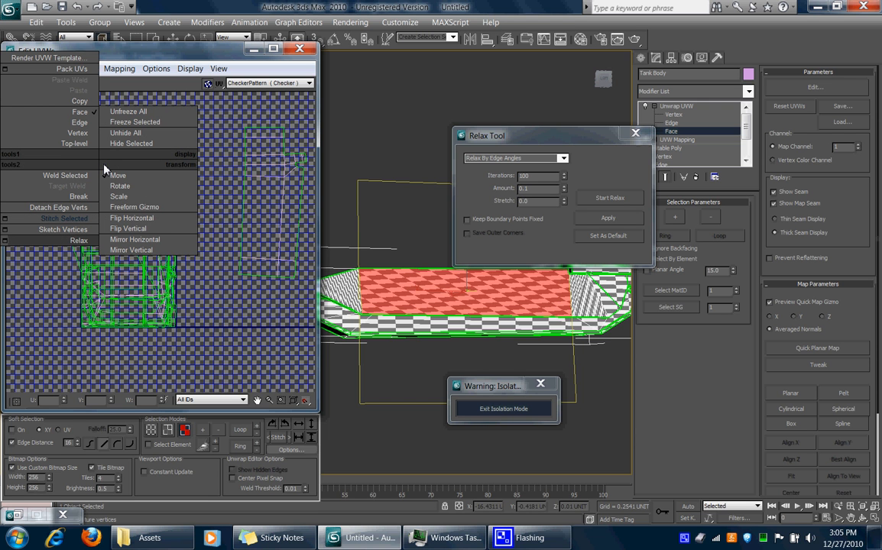
click(89, 207)
middle_drag(148, 166, 213, 271)
scroll(213, 271, down, 3)
drag(189, 270, 133, 178)
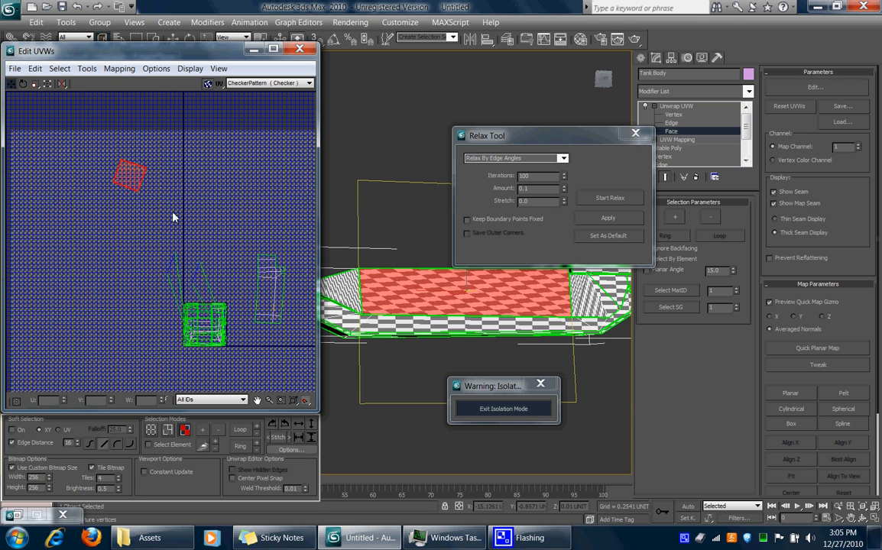
Relax the detached side face by edge angles until its checker squares are even, and clear the selection.
right_click(128, 181)
click(609, 198)
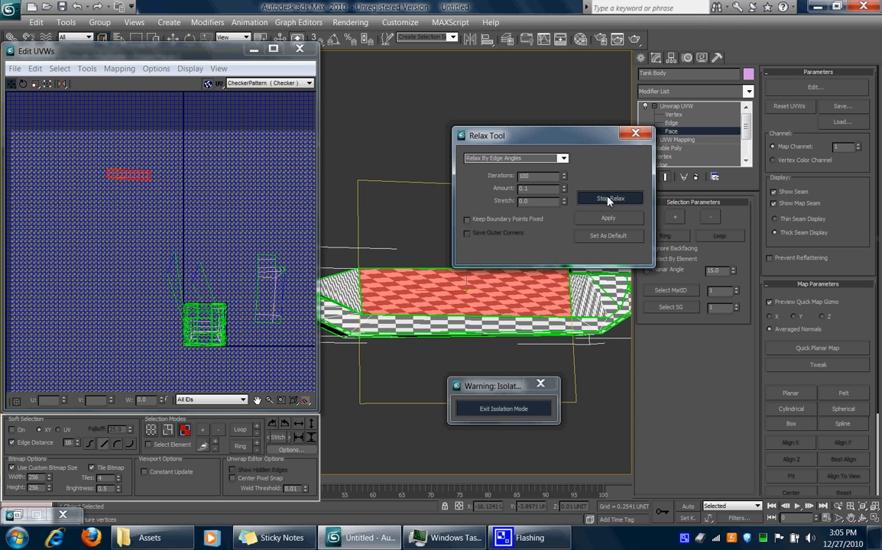
click(171, 200)
middle_drag(179, 199, 182, 203)
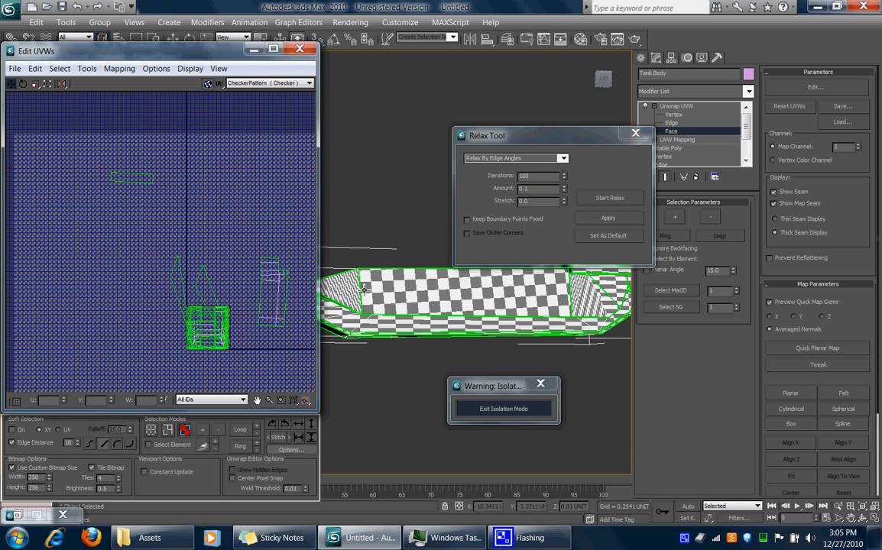
Select the side piece's short edge bordering the tapered end face, and stitch that end face onto it.
click(365, 290)
right_click(364, 284)
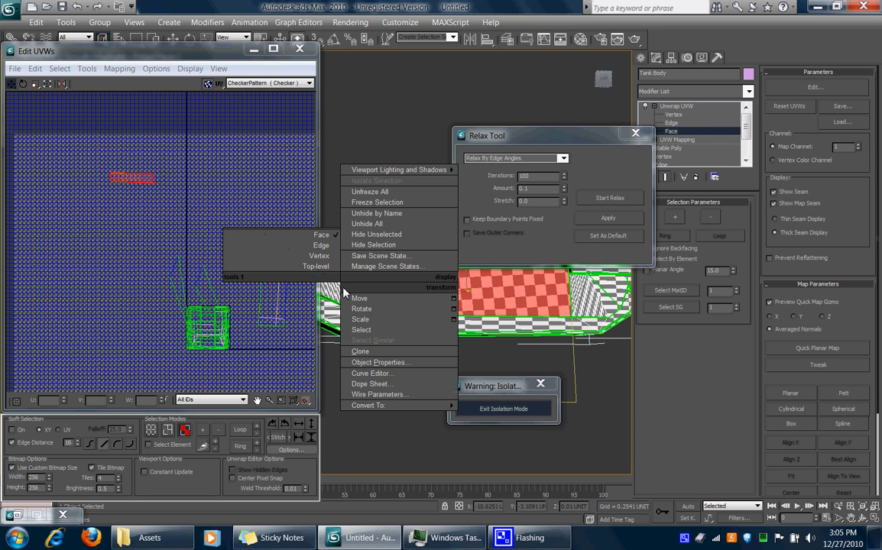
click(295, 246)
click(361, 291)
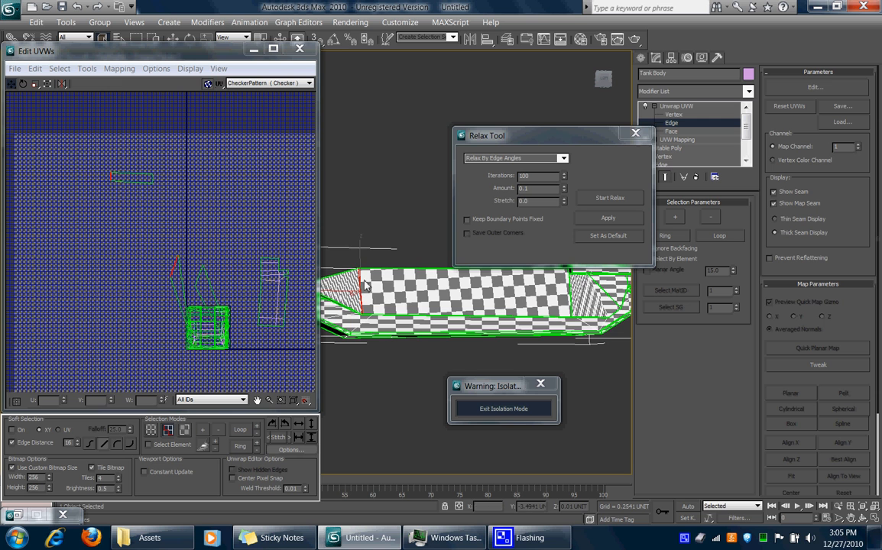
click(92, 216)
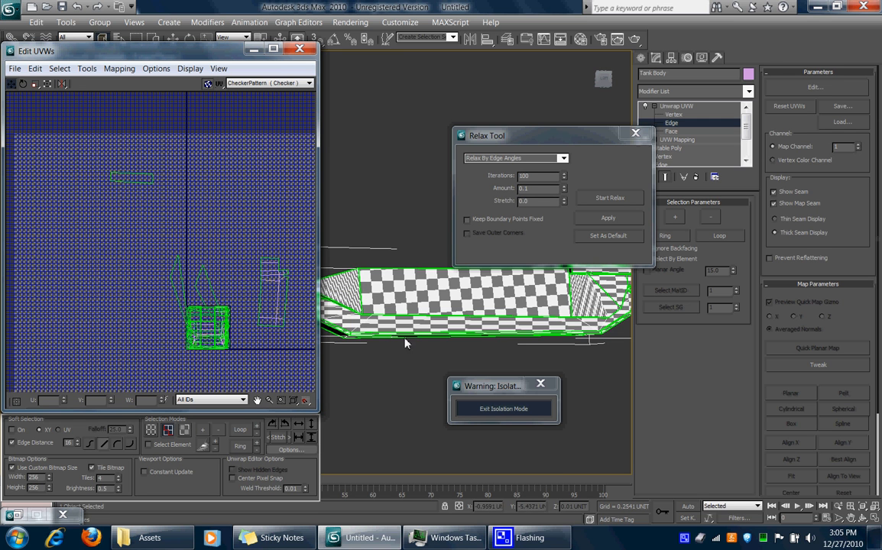
click(112, 177)
right_click(111, 180)
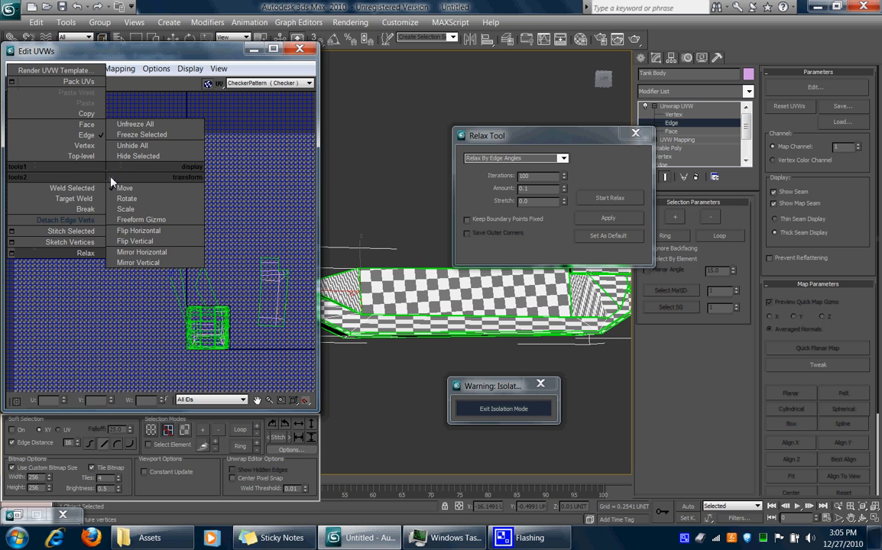
click(86, 233)
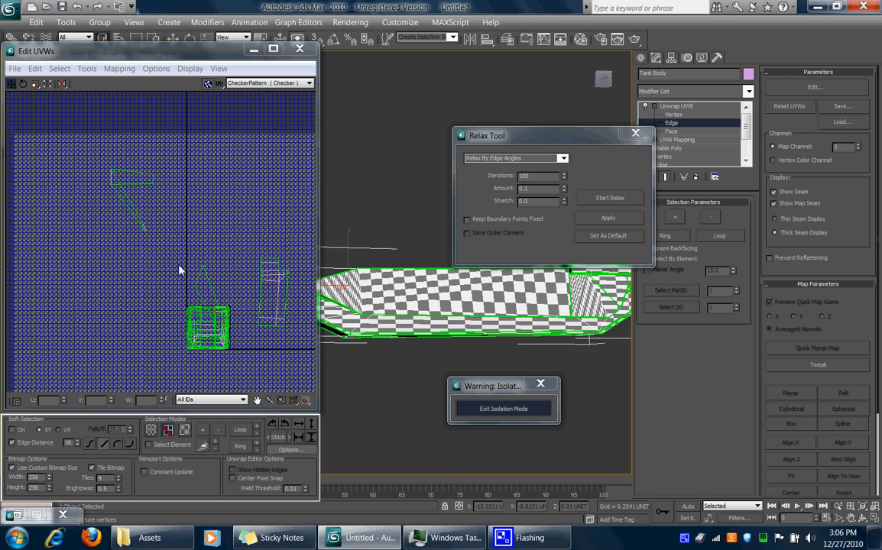
Select the long side face together with the stitched tapered end face, and relax both by edge angles.
click(138, 209)
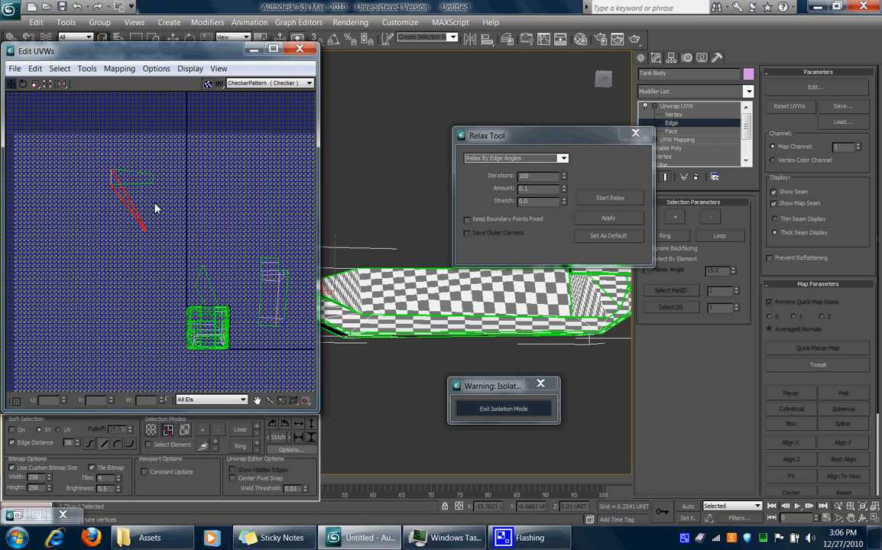
right_click(158, 193)
click(142, 147)
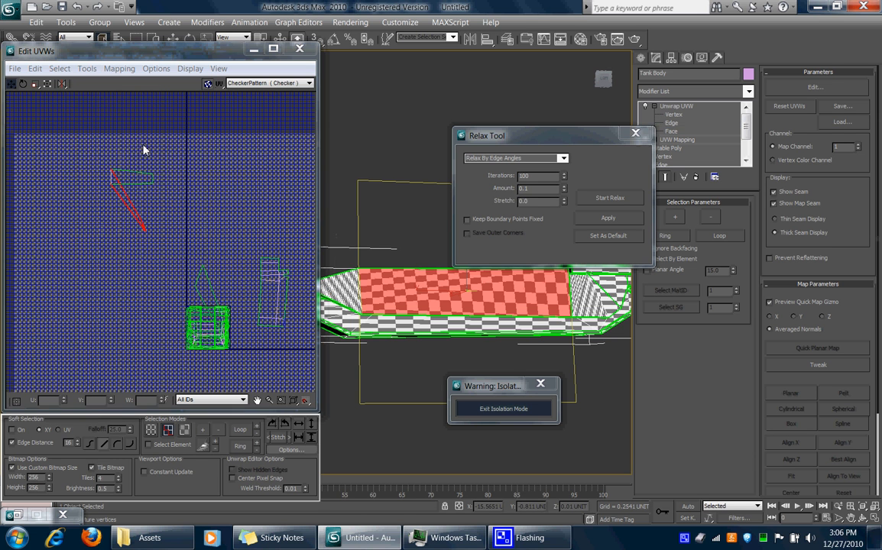
right_click(147, 180)
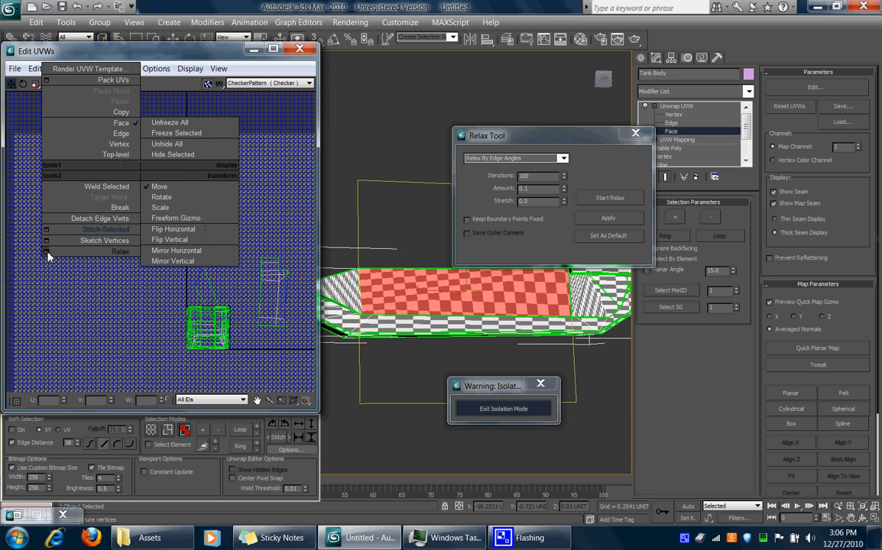
ctrl+drag(103, 256, 103, 254)
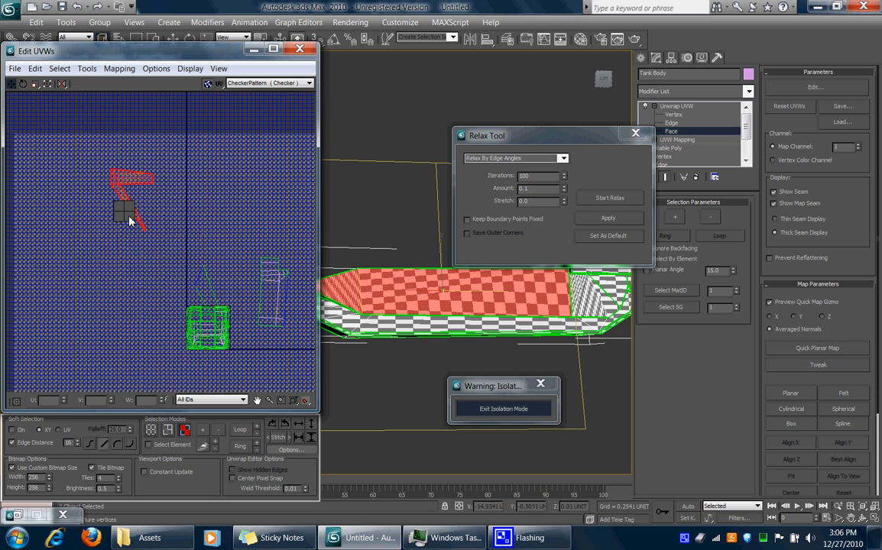
right_click(126, 213)
click(30, 294)
right_click(140, 184)
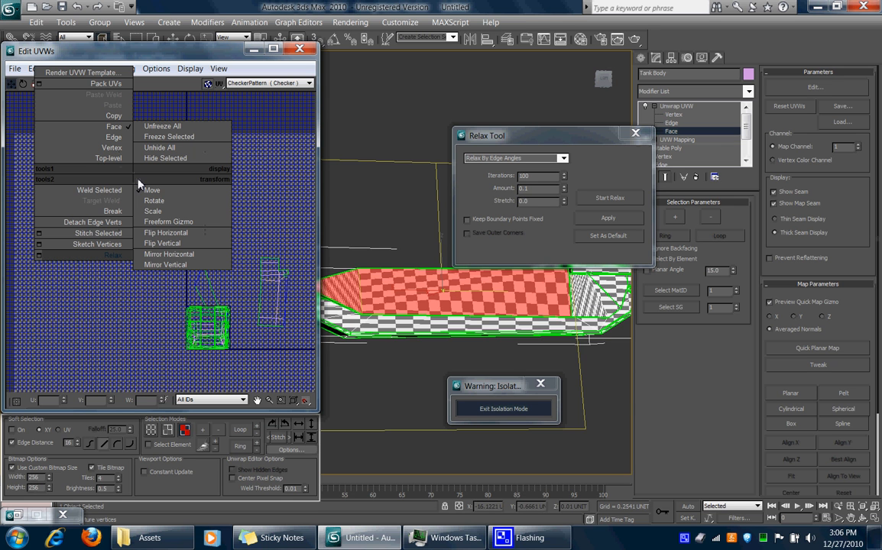
click(609, 198)
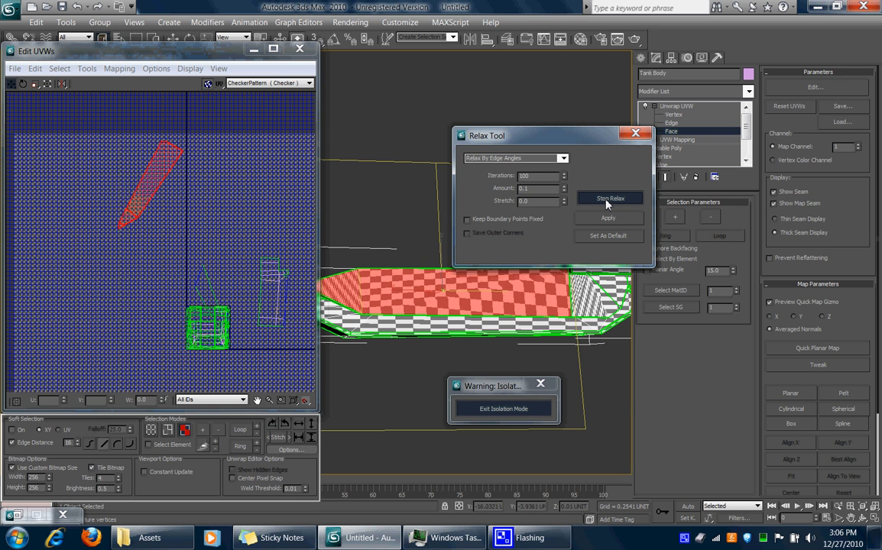
click(603, 198)
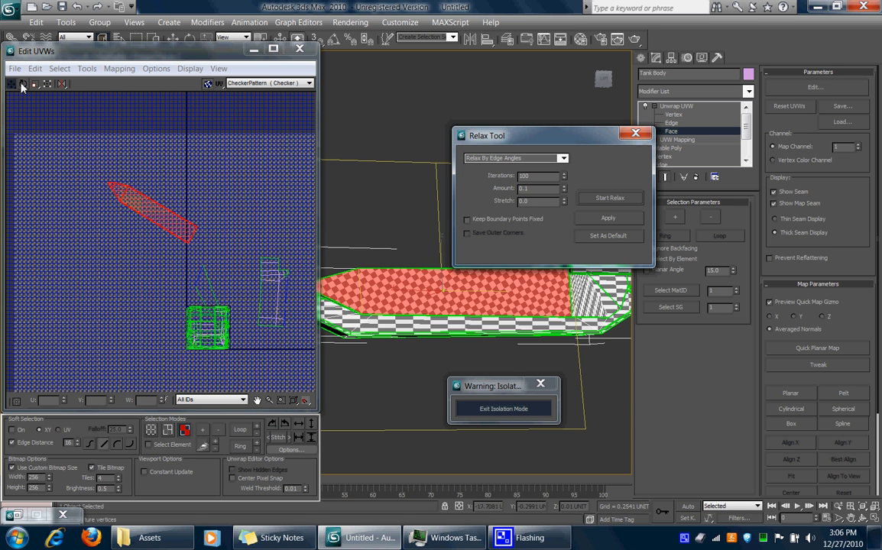
Move the relaxed side piece farther from the cluster and rotate it until it lies horizontal.
drag(145, 213, 96, 184)
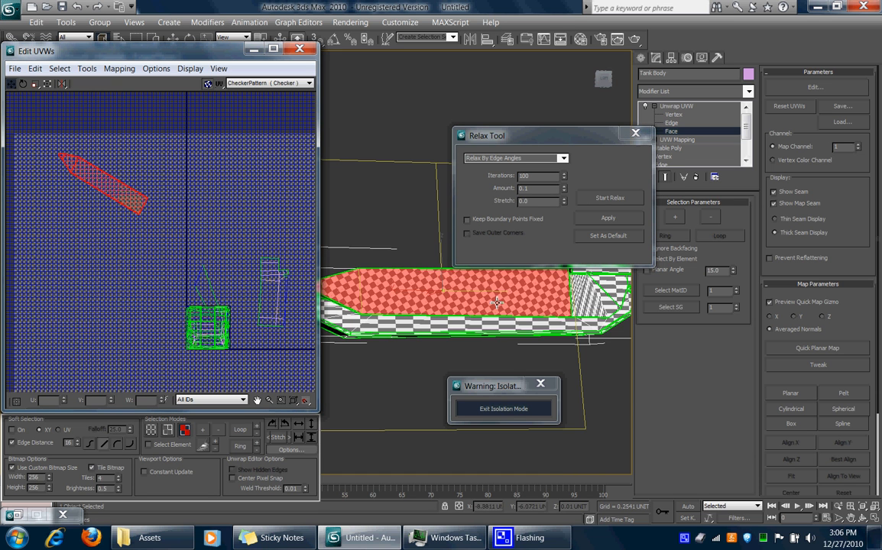
drag(81, 166, 70, 195)
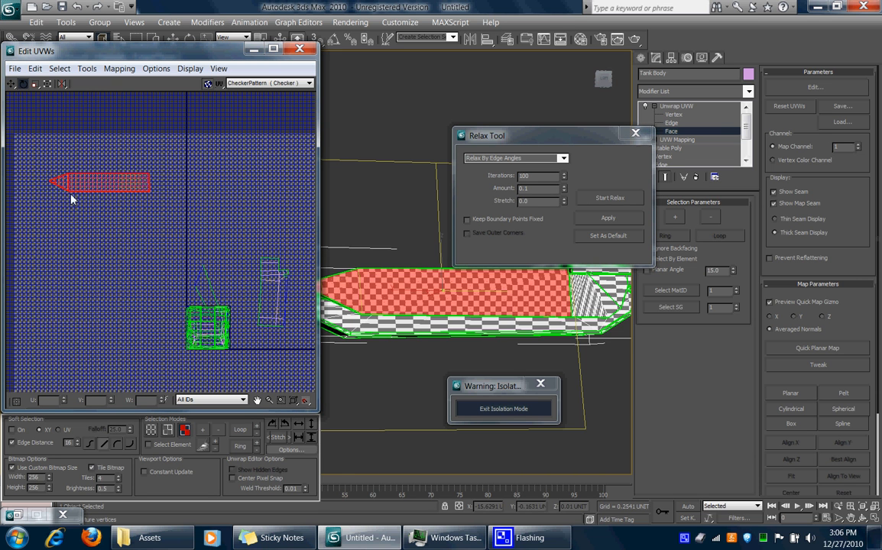
Stitch the angled faces at the opposite end of the hull side onto the side piece along their shared edges.
click(587, 297)
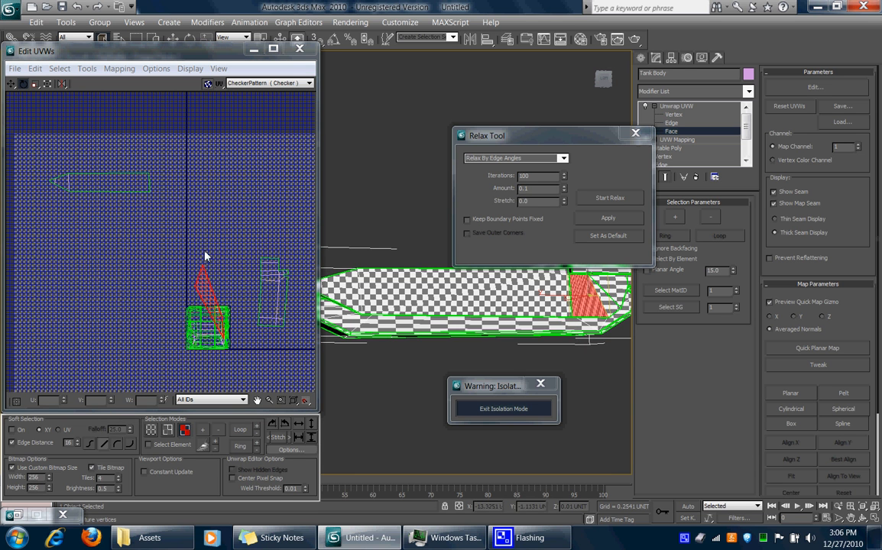
right_click(166, 191)
click(136, 143)
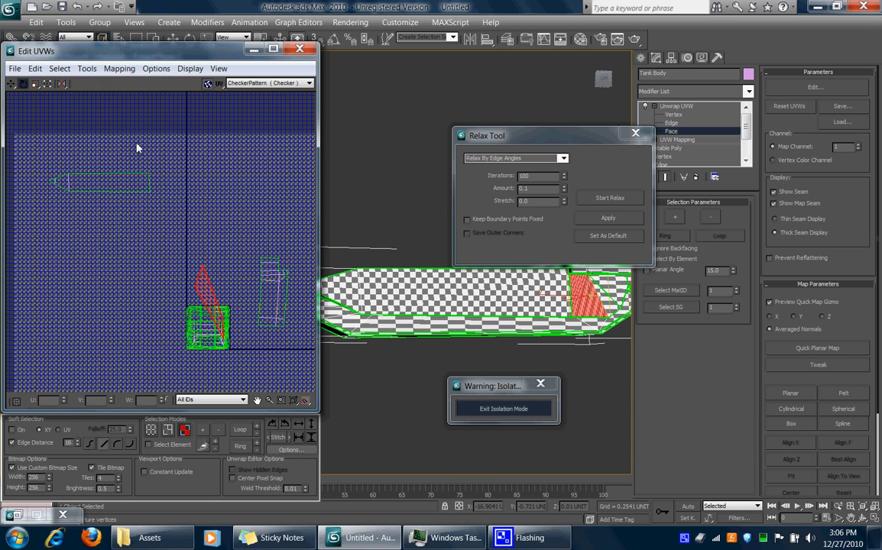
right_click(161, 188)
click(133, 150)
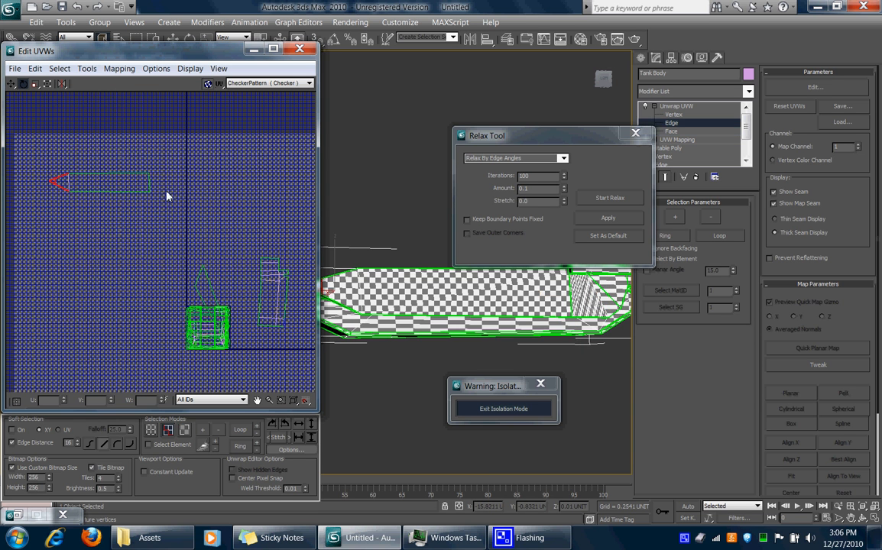
right_click(150, 189)
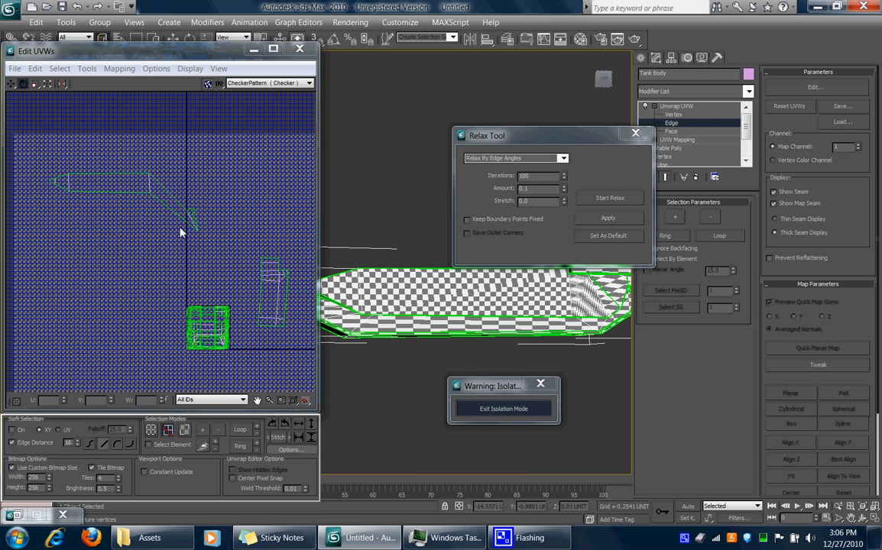
Select all edges of the stitched side piece, relax them by edge angles, and repeat with Relax By Face Angles saved as the default.
drag(47, 165, 229, 232)
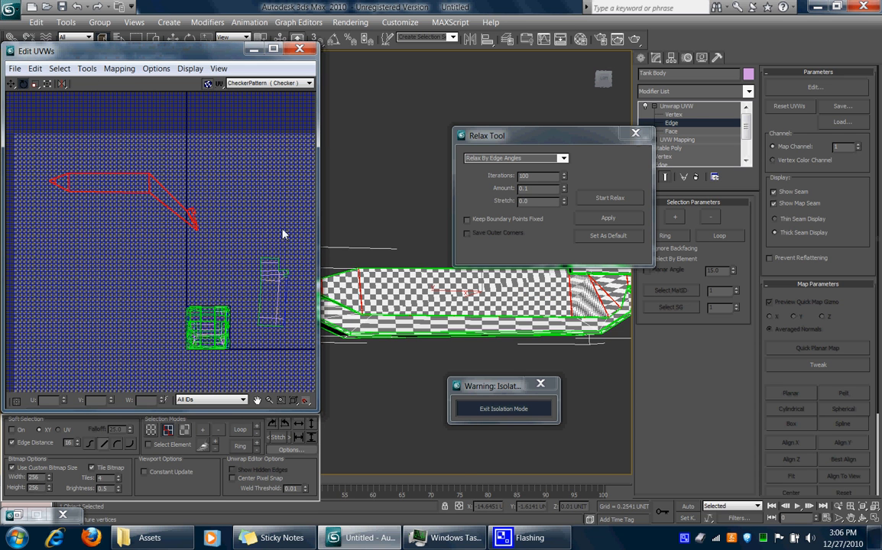
click(604, 200)
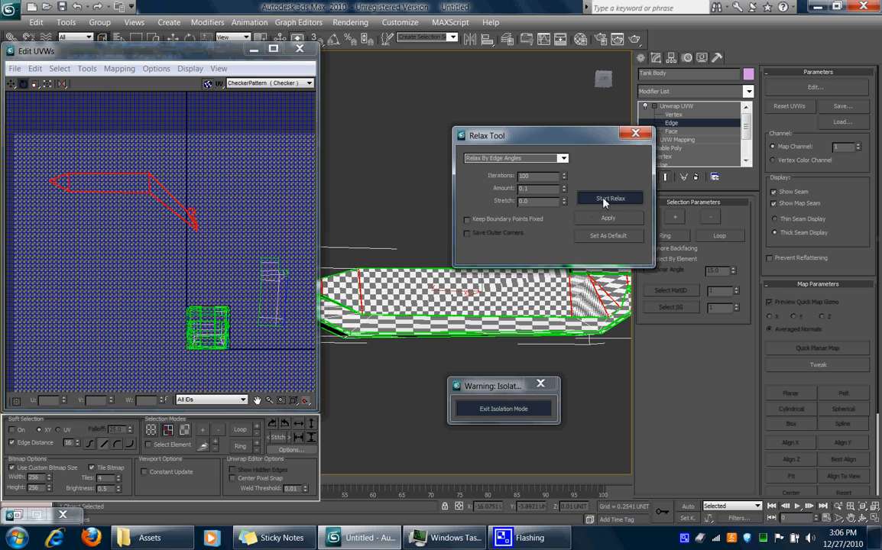
click(563, 158)
click(535, 173)
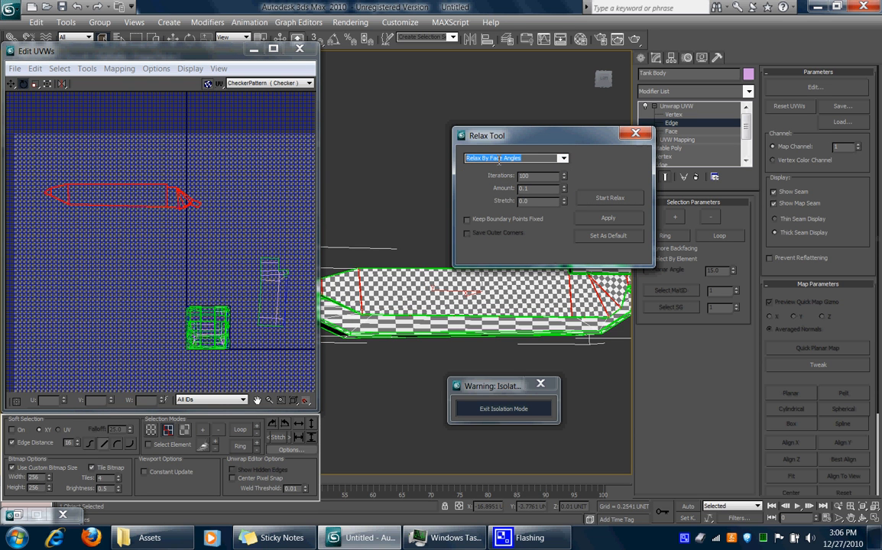
click(609, 237)
click(609, 198)
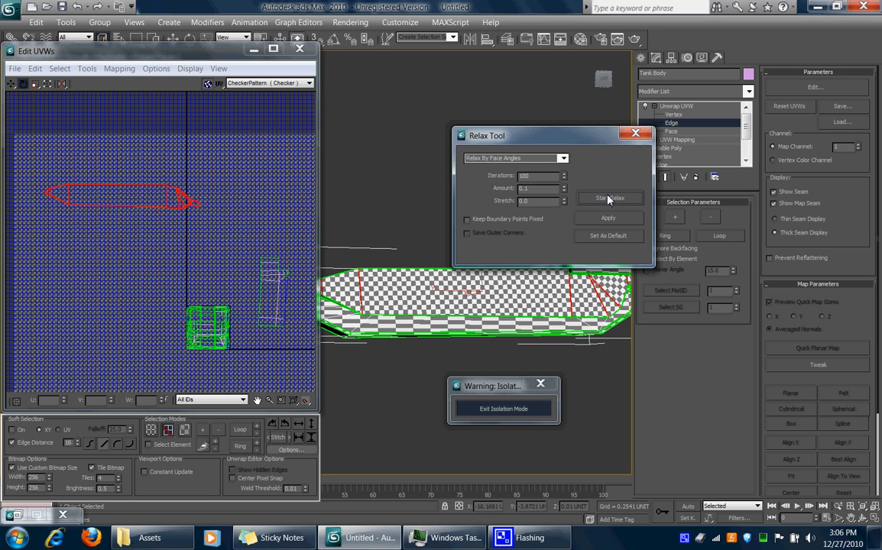
click(609, 199)
Examine the checker pattern along the relaxed hull side and around the rest of the tank body for distortion.
middle_drag(600, 379, 514, 406)
scroll(578, 351, up, 5)
middle_drag(602, 415, 562, 364)
scroll(562, 365, down, 5)
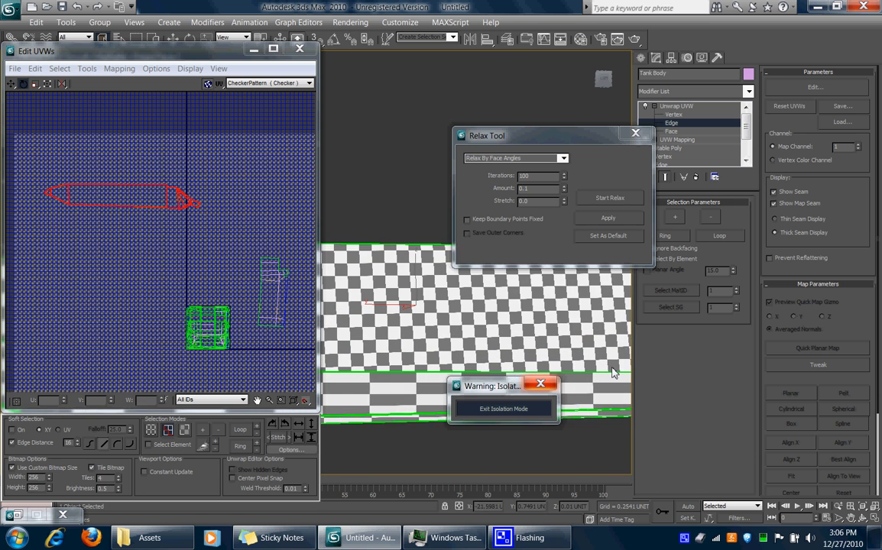
middle_drag(553, 348, 581, 354)
scroll(565, 352, down, 3)
middle_drag(449, 330, 476, 346)
alt+middle_drag(545, 319, 506, 327)
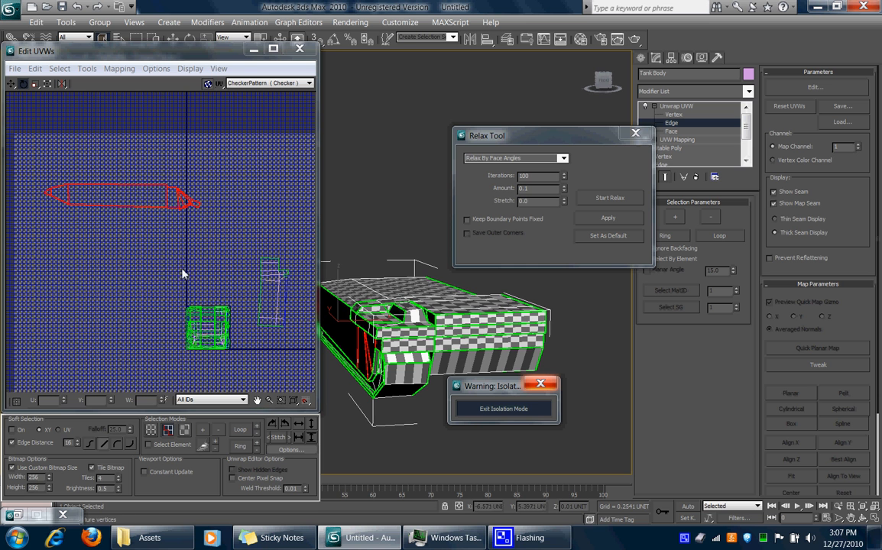
Select the wide underside face in face mode and expand the selection to the adjoining faces at both ends.
middle_drag(182, 270, 180, 271)
alt+middle_drag(484, 322, 430, 231)
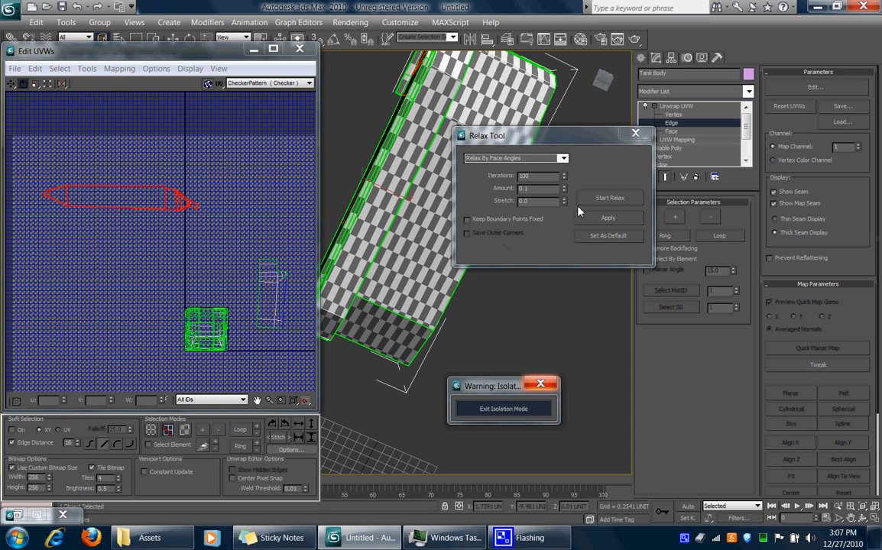
click(673, 131)
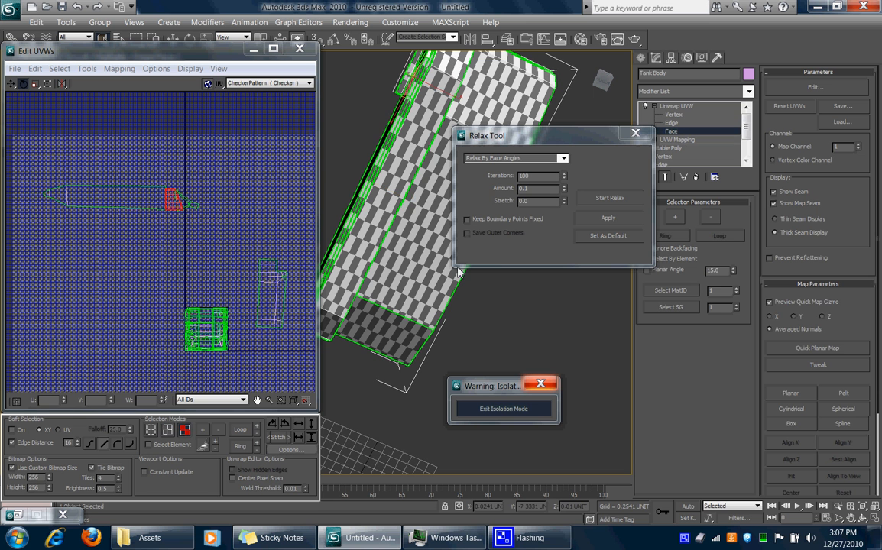
click(407, 261)
middle_drag(192, 315, 149, 314)
click(202, 430)
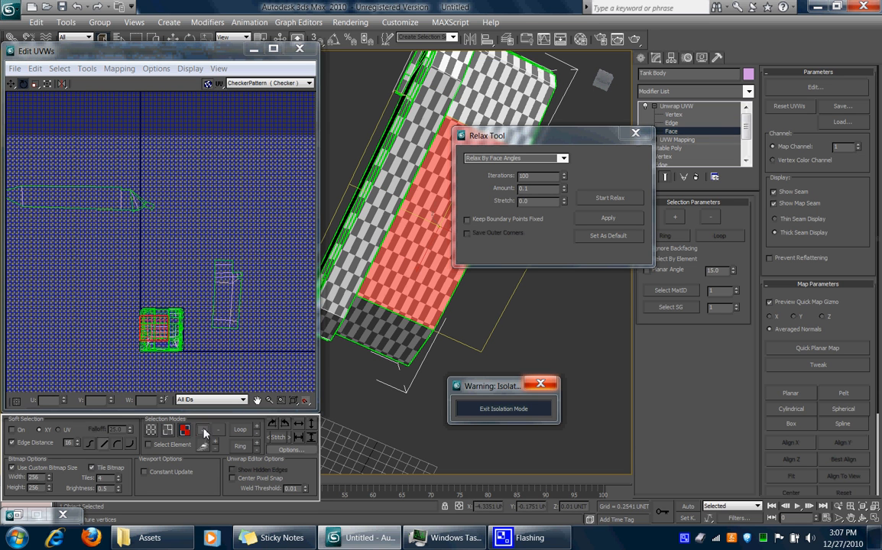
alt+middle_drag(433, 313, 371, 298)
alt+middle_drag(385, 337, 274, 338)
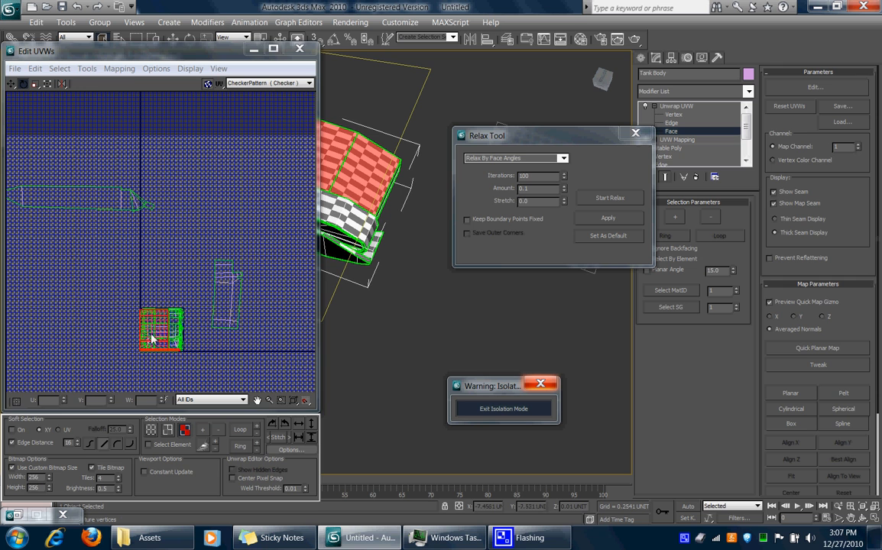
Move the selected underside faces out of the UV cluster into empty space beside it.
click(152, 340)
drag(143, 339, 101, 267)
click(12, 85)
drag(164, 338, 73, 361)
click(22, 85)
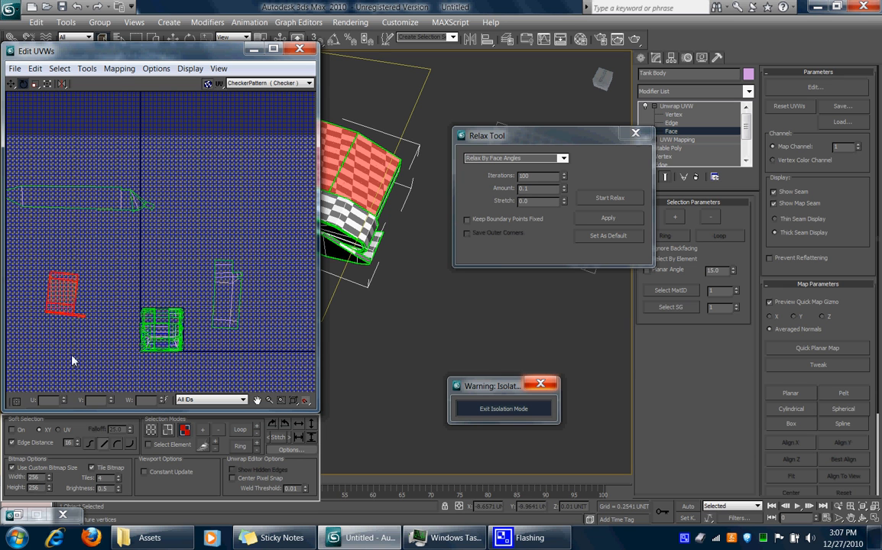
Relax the underside piece by face angles and check its checker pattern along the hull.
right_click(105, 300)
click(608, 199)
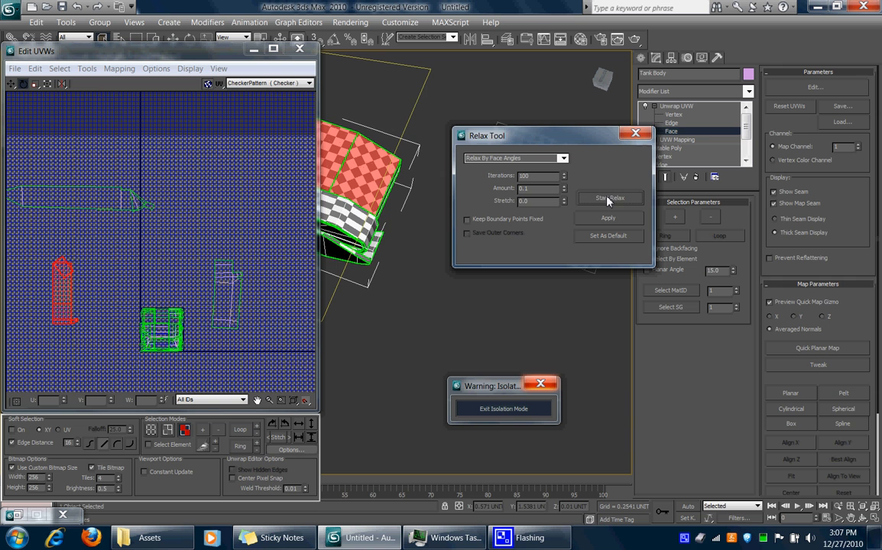
click(608, 198)
middle_drag(385, 228, 389, 261)
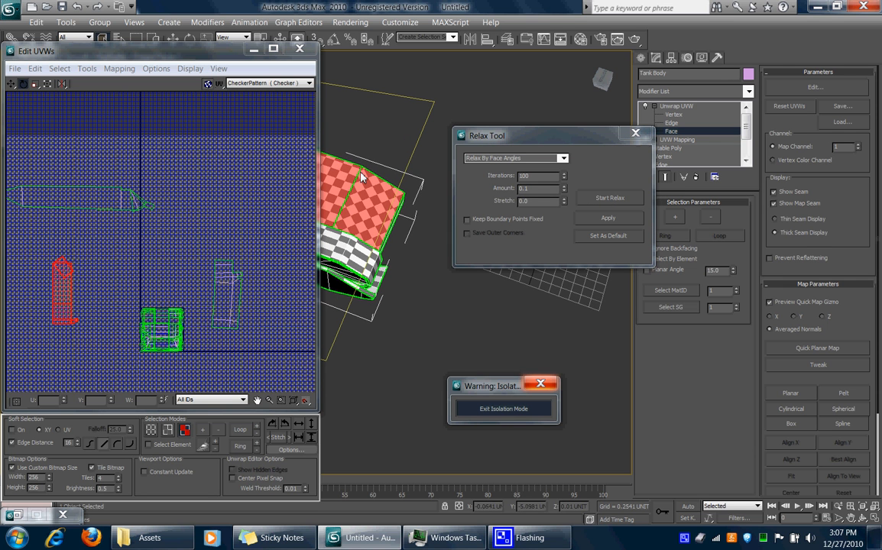
middle_drag(360, 212, 431, 283)
middle_drag(332, 266, 486, 295)
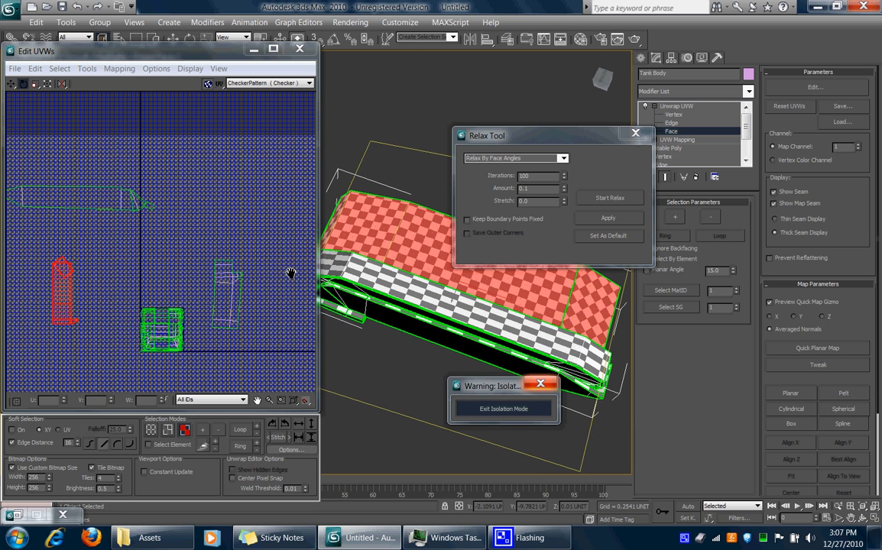
Stitch the adjoining face onto the upper end of the underside piece, and relax all its edges by face angles.
click(86, 287)
right_click(89, 244)
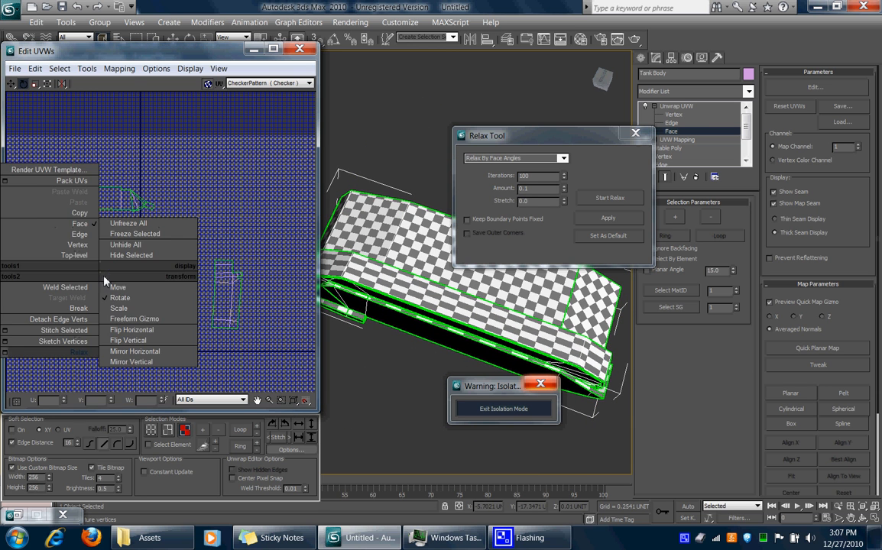
click(65, 215)
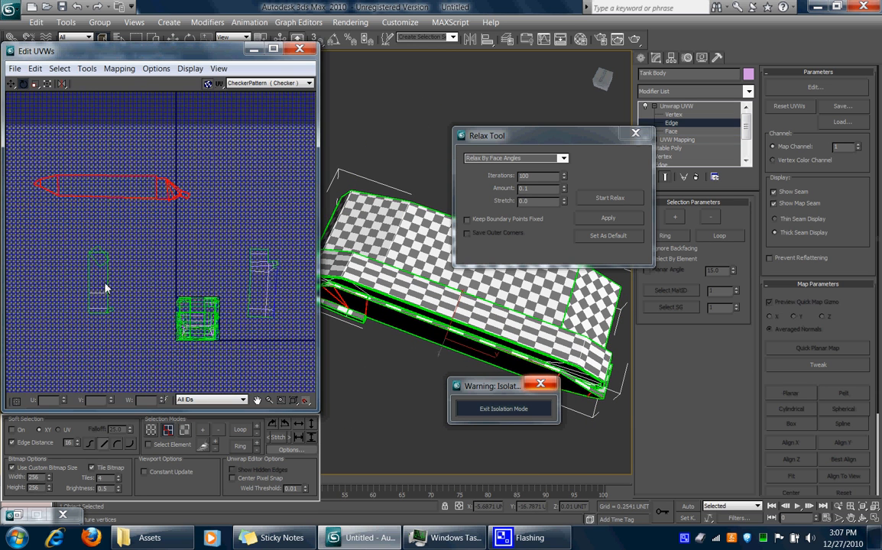
scroll(99, 221, up, 3)
right_click(95, 221)
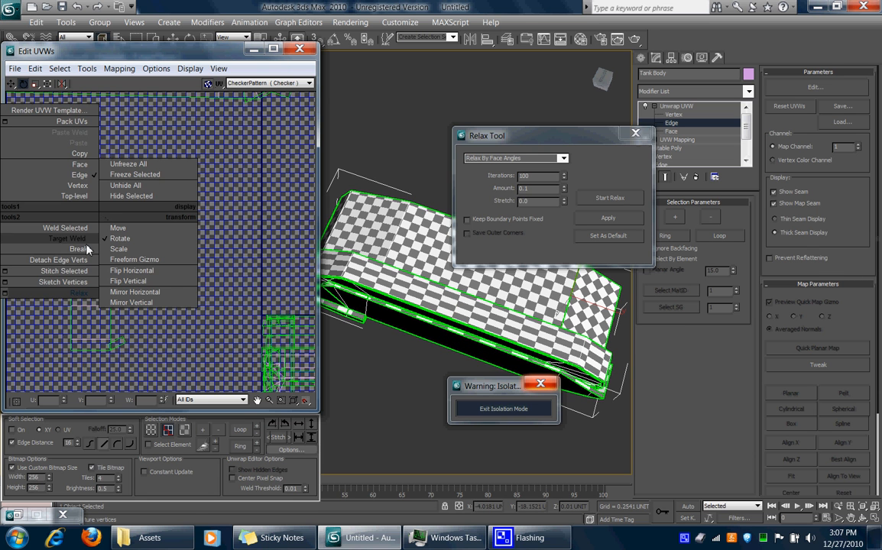
click(76, 276)
middle_drag(111, 263, 110, 233)
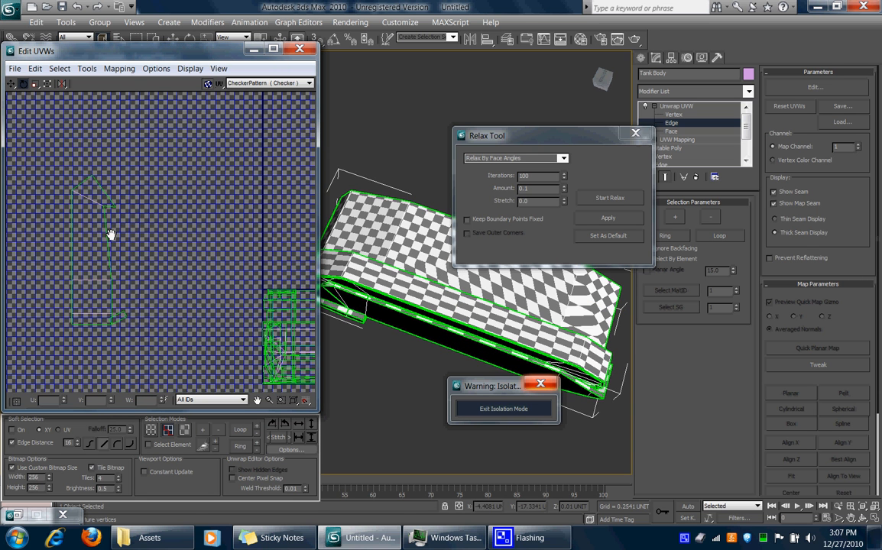
click(79, 314)
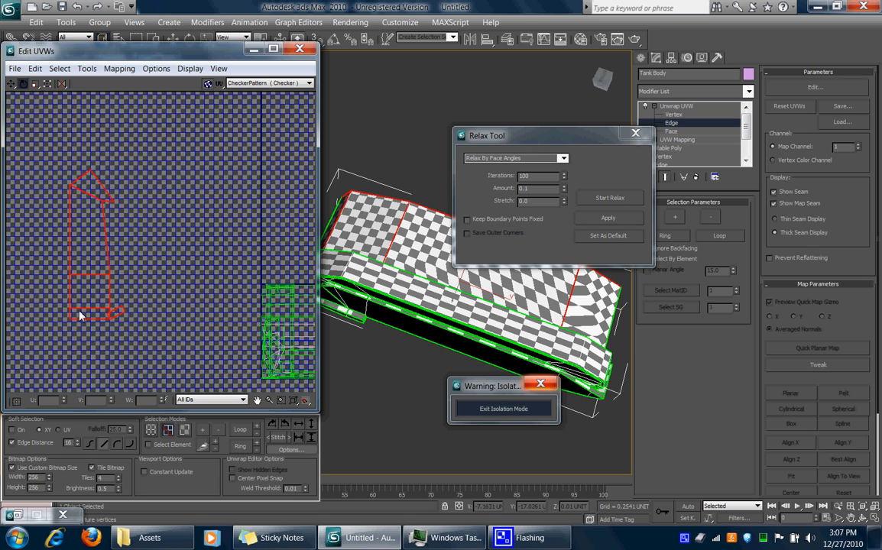
click(625, 200)
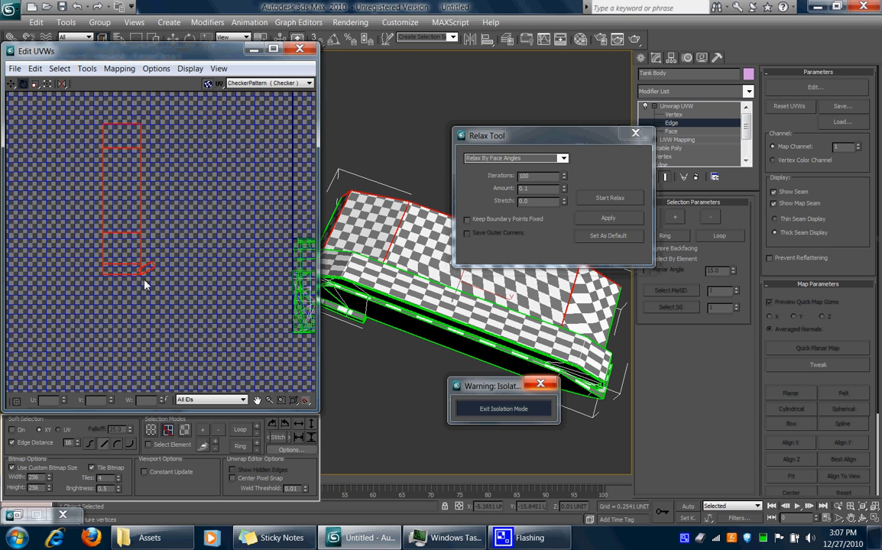
Stitch the adjoining end faces onto the underside piece along its lower end edge.
click(144, 290)
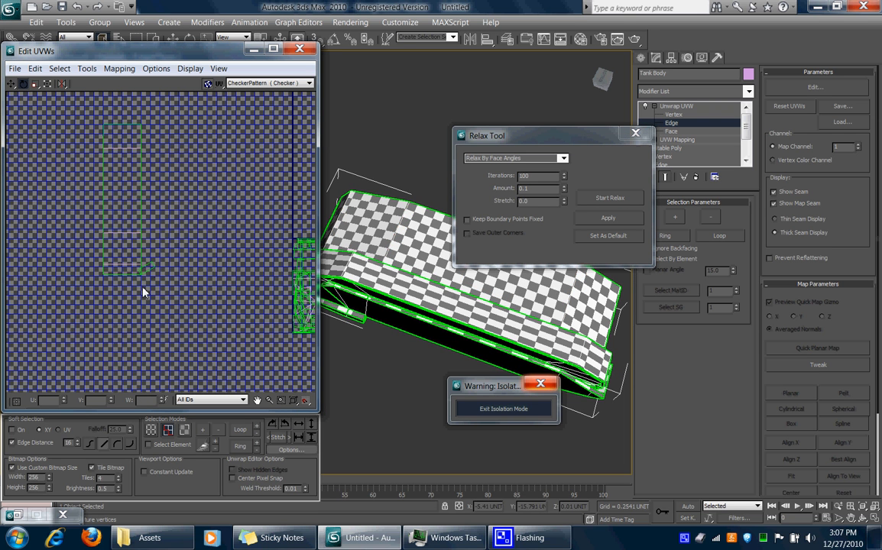
right_click(144, 290)
click(128, 276)
alt+middle_drag(393, 354, 446, 343)
scroll(404, 317, up, 5)
scroll(401, 330, down, 3)
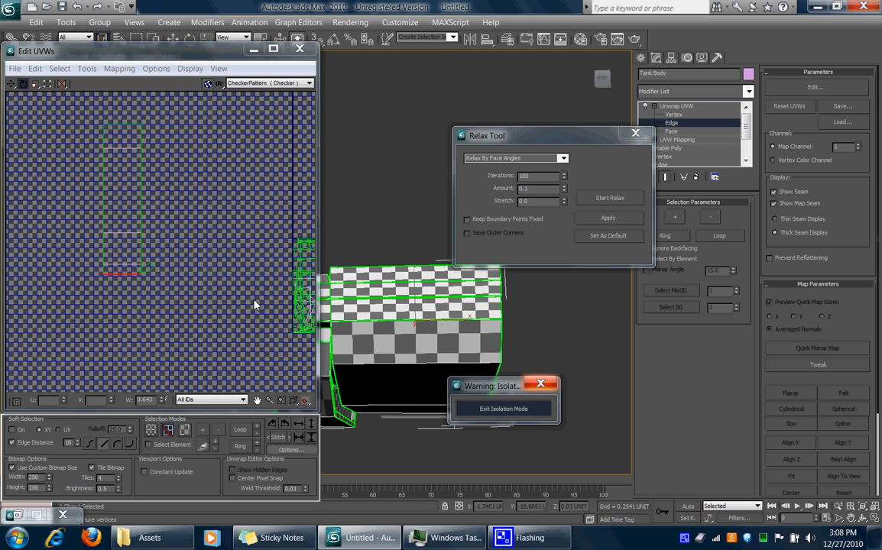
right_click(119, 267)
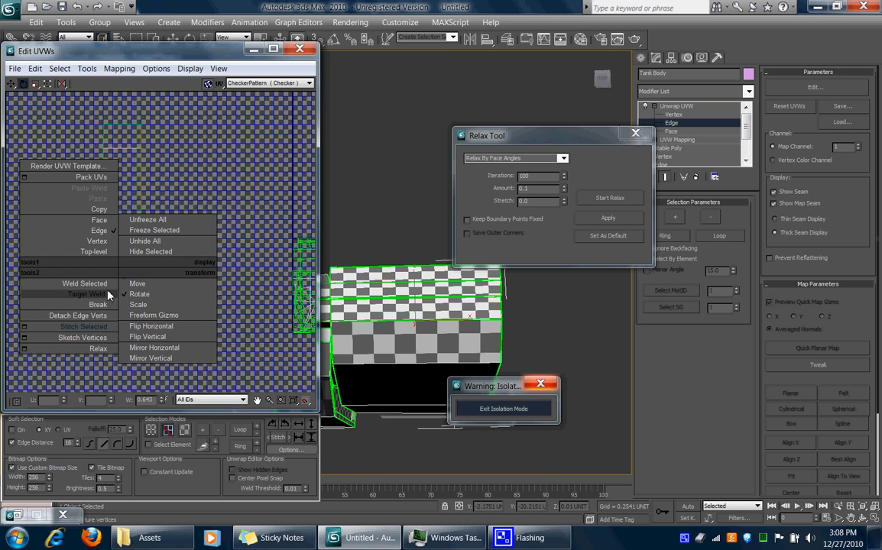
click(97, 330)
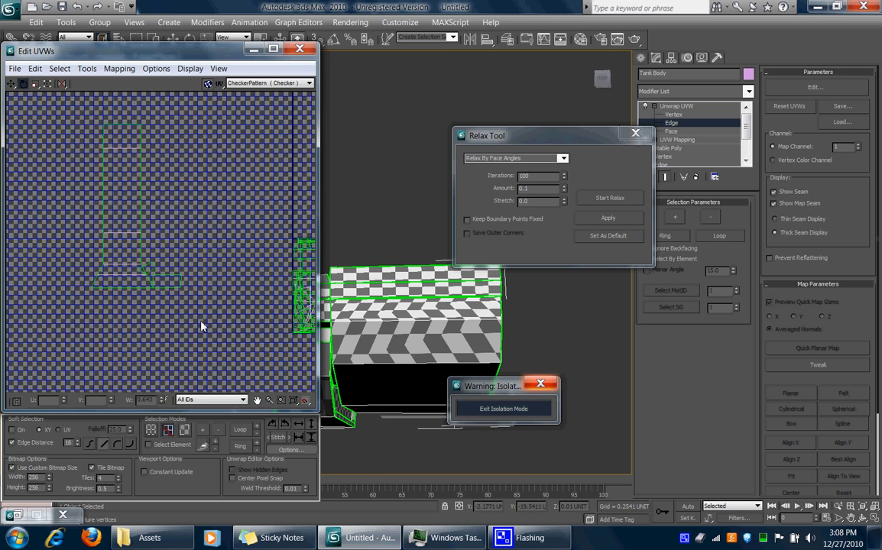
Examine which hull faces were stitched onto the lower end by selecting them in face mode.
scroll(420, 361, up, 5)
alt+middle_drag(420, 359, 412, 403)
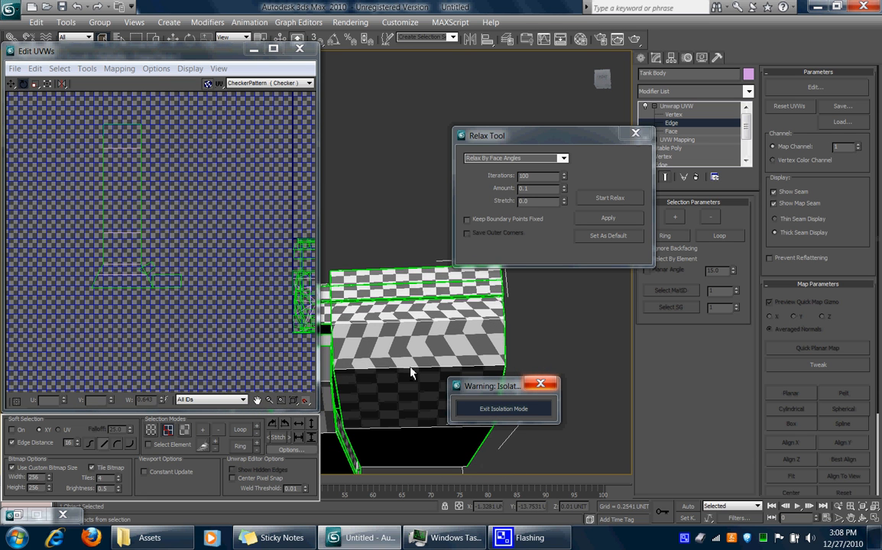
right_click(231, 268)
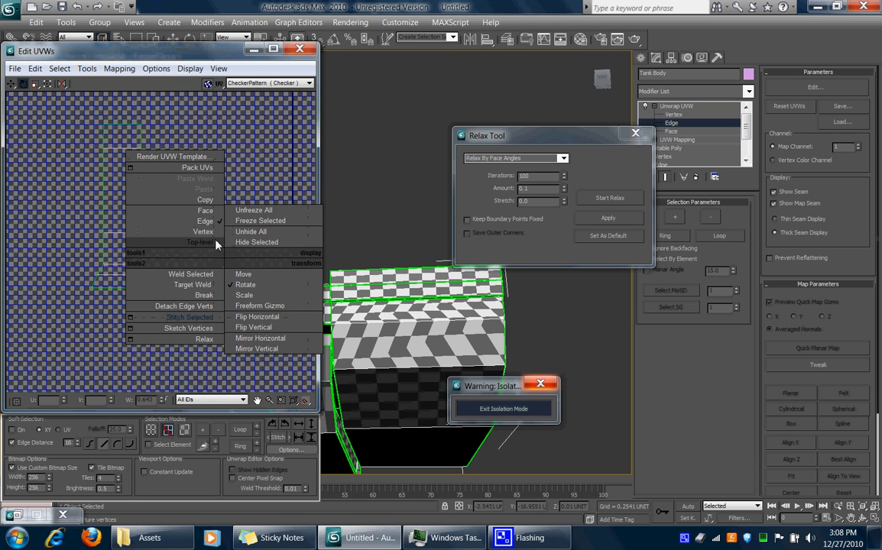
click(183, 198)
click(118, 277)
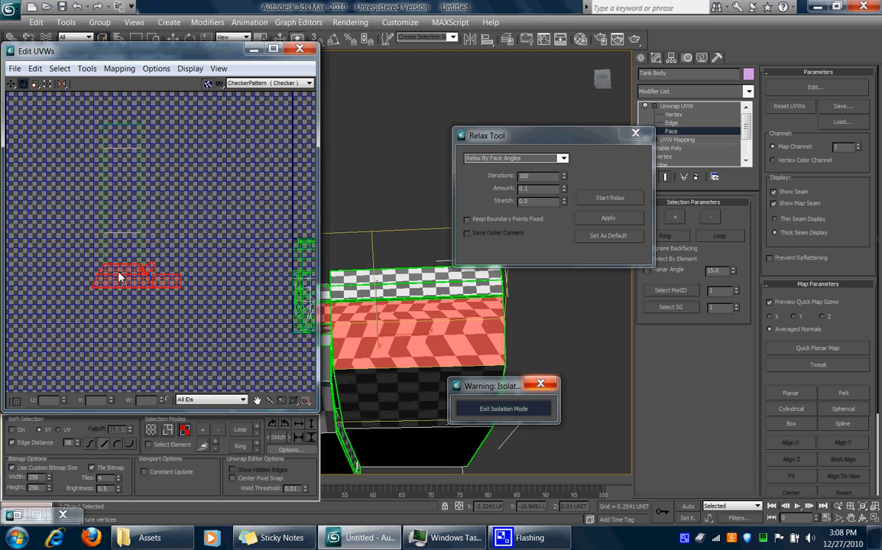
middle_drag(358, 327, 443, 341)
middle_drag(447, 279, 374, 308)
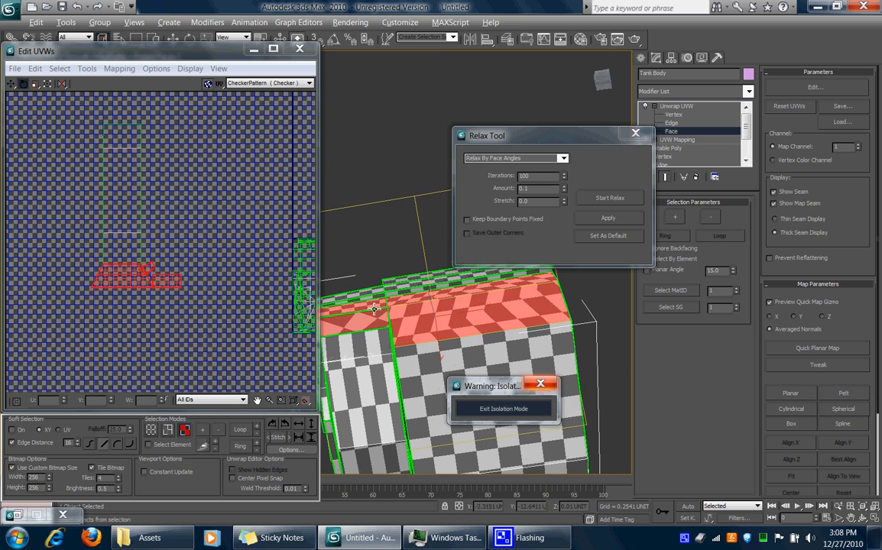
alt+drag(377, 353, 378, 345)
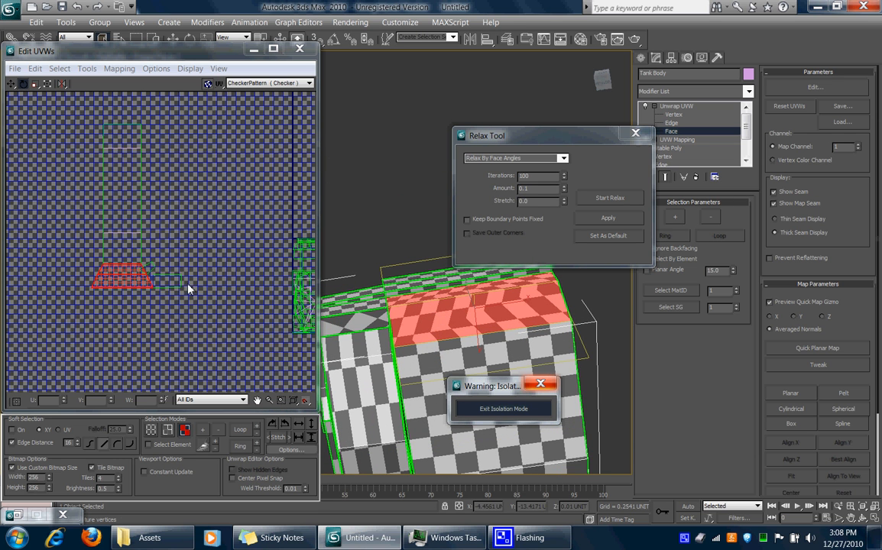
Detach the small rectangular face beside the stitched end and move it clear of the underside piece.
click(177, 285)
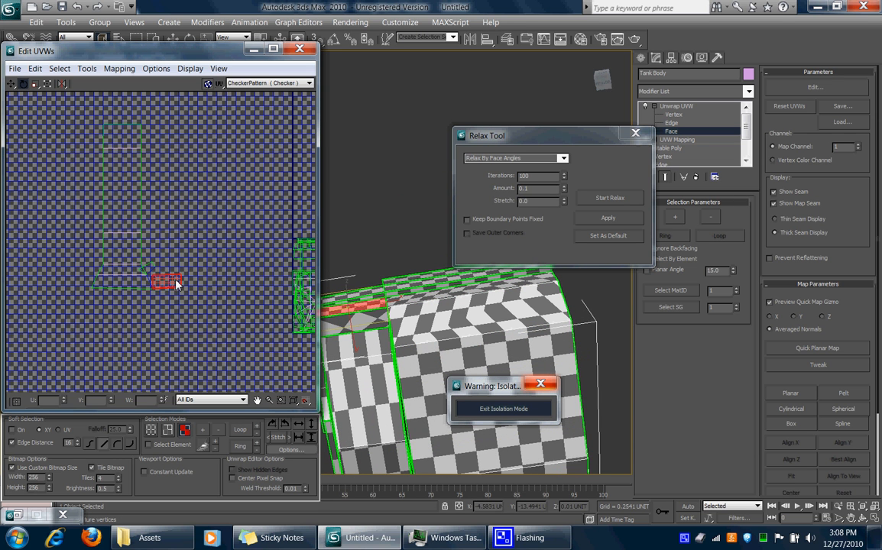
ctrl+click(149, 274)
click(169, 282)
right_click(171, 276)
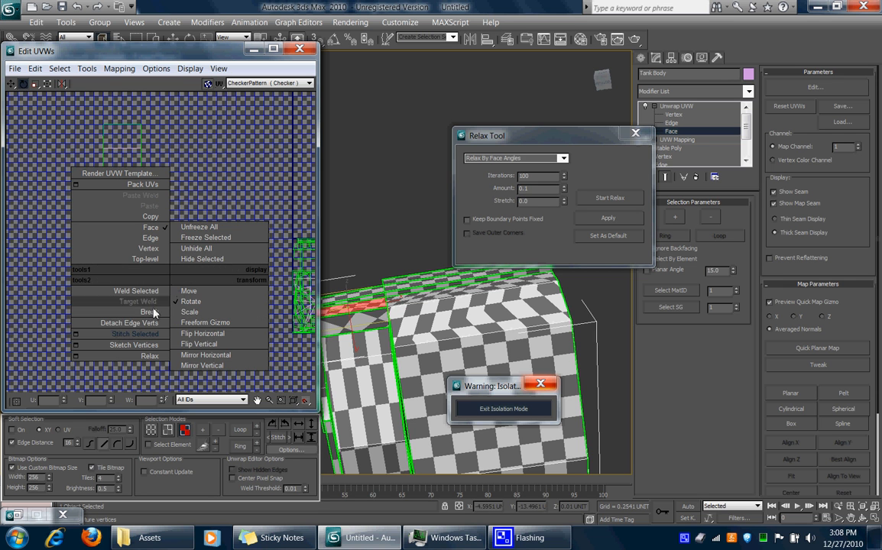
click(145, 329)
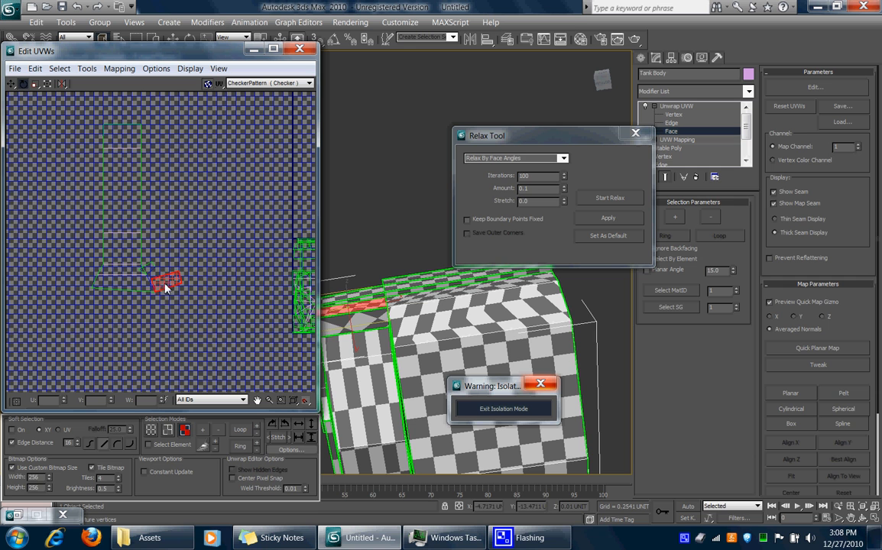
drag(190, 307, 228, 326)
Detach the remaining small angled face from the stitched end and move it away from the underside piece.
key(w)
drag(151, 275, 153, 269)
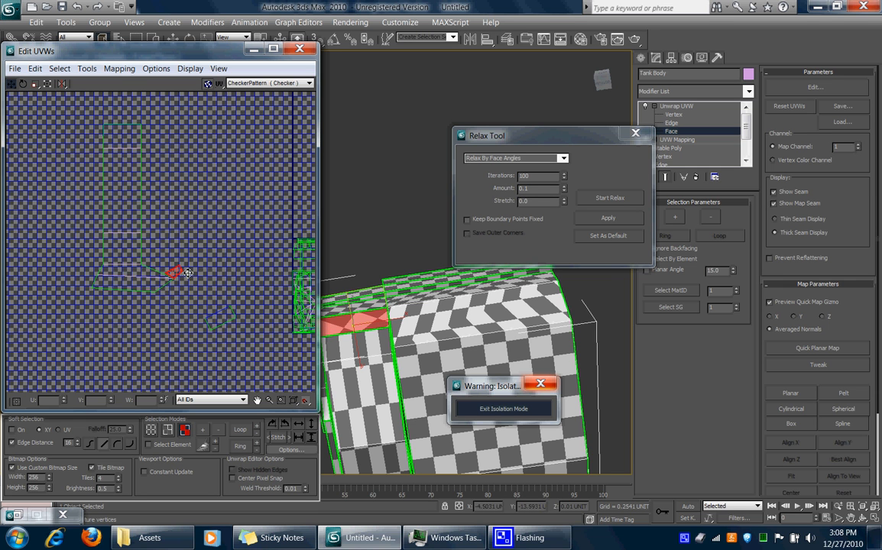
right_click(192, 260)
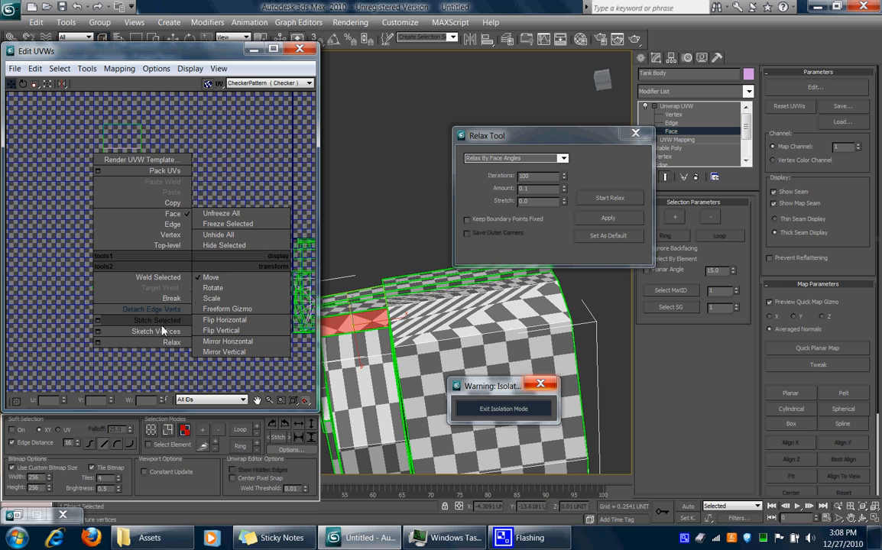
click(158, 320)
drag(200, 268, 250, 268)
Select all faces of the underside piece and relax them by face angles.
click(92, 165)
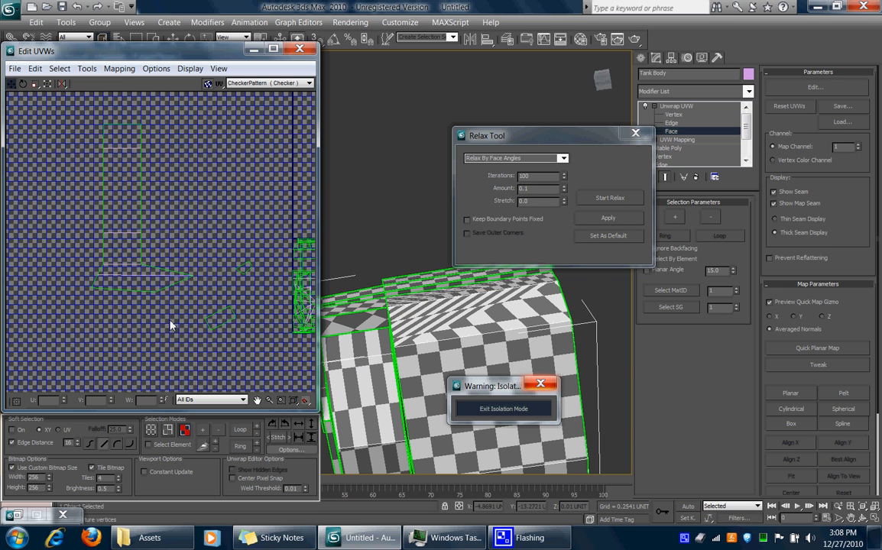
drag(90, 146, 163, 311)
right_click(145, 273)
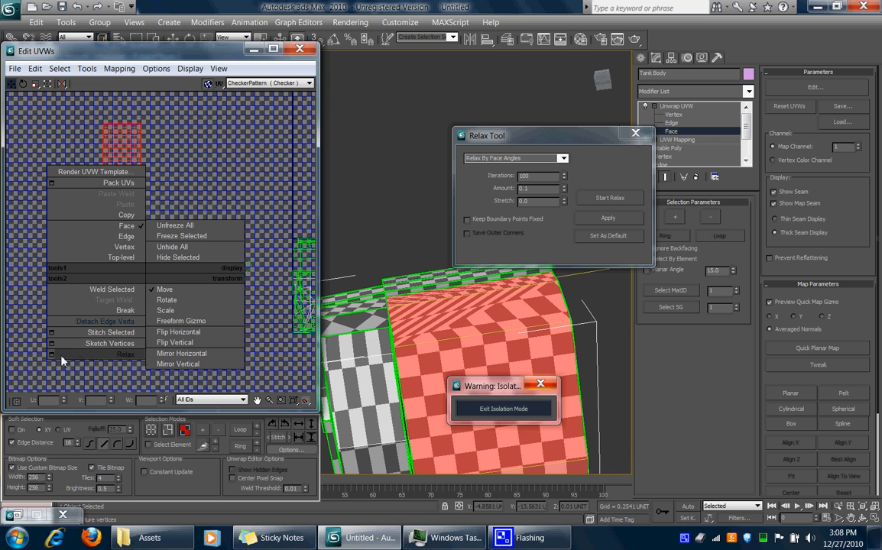
click(611, 198)
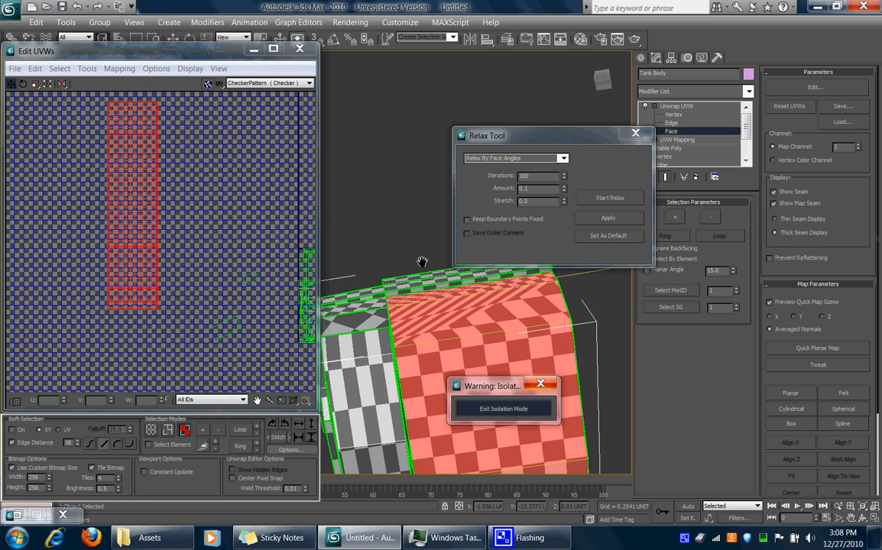
Select the long narrow strip beside the wide underside face, expand it to its end faces, and move the Relax Tool dialog off the model.
alt+middle_drag(420, 279, 468, 311)
scroll(408, 296, down, 3)
scroll(399, 317, down, 3)
click(426, 297)
alt+middle_drag(427, 287, 428, 259)
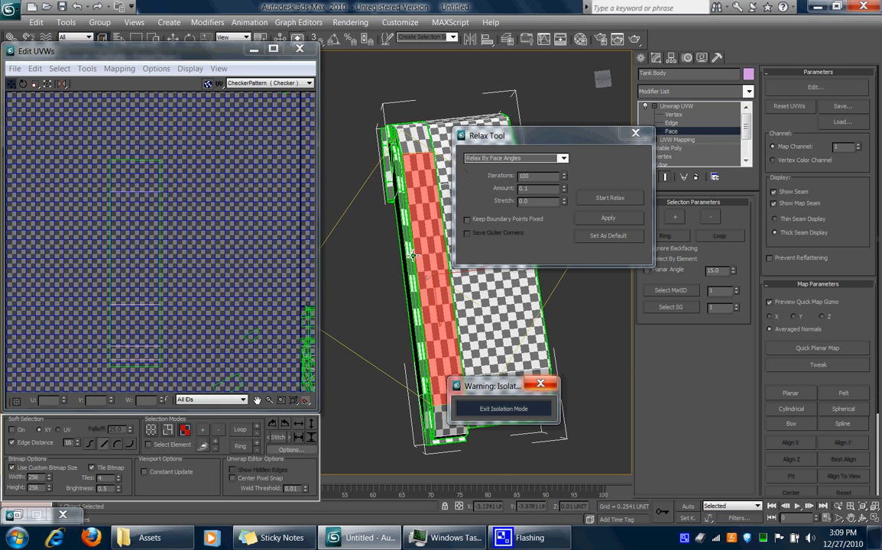
click(204, 433)
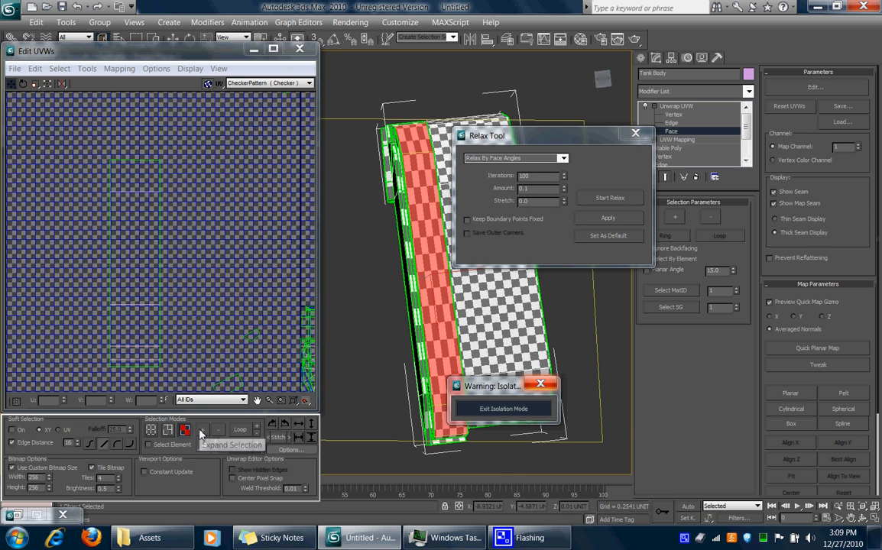
alt+middle_drag(366, 305, 495, 251)
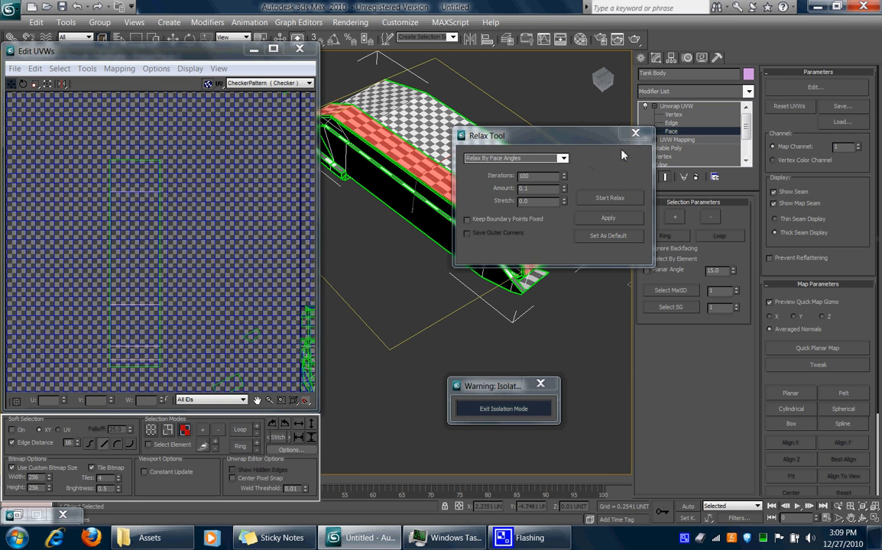
drag(569, 144, 695, 86)
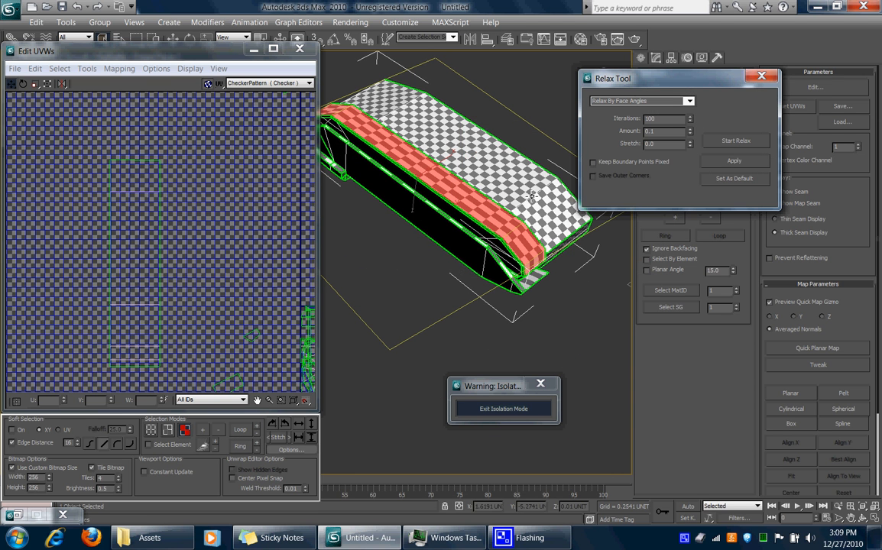
Move the selected strip's UVs out of the overlapping cluster into the empty area above it.
alt+middle_drag(461, 238, 490, 181)
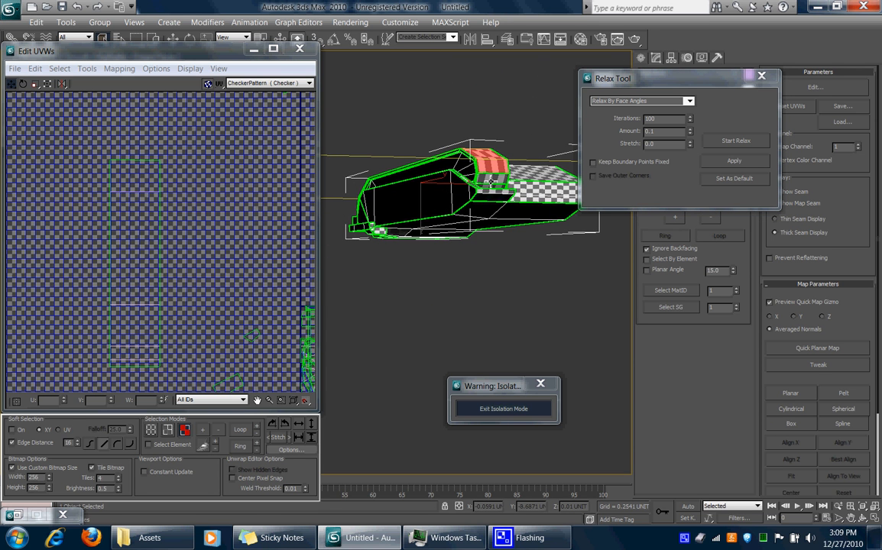
alt+middle_drag(505, 195, 477, 275)
scroll(191, 230, down, 5)
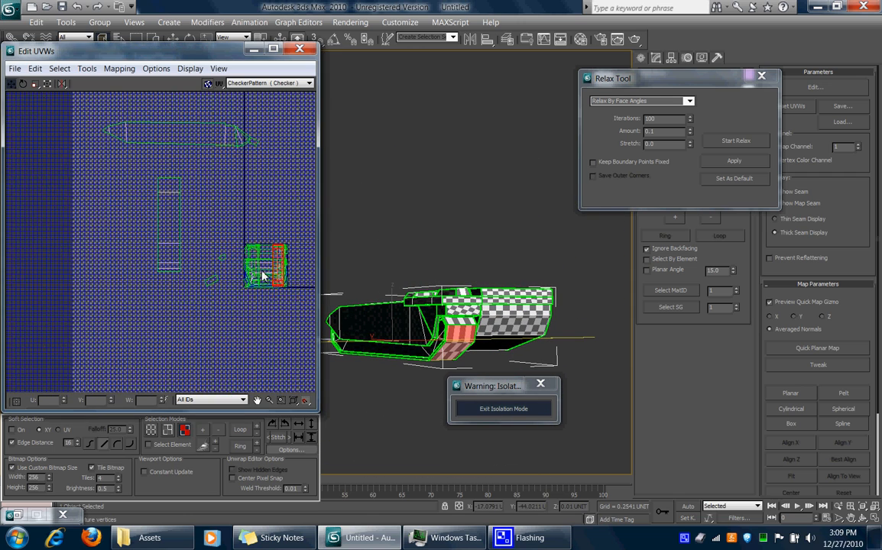
scroll(287, 275, up, 2)
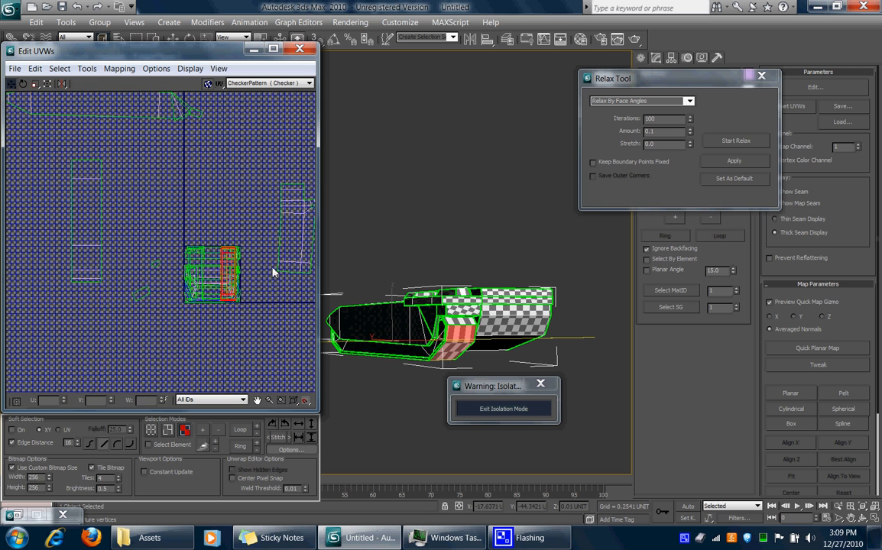
drag(233, 285, 252, 191)
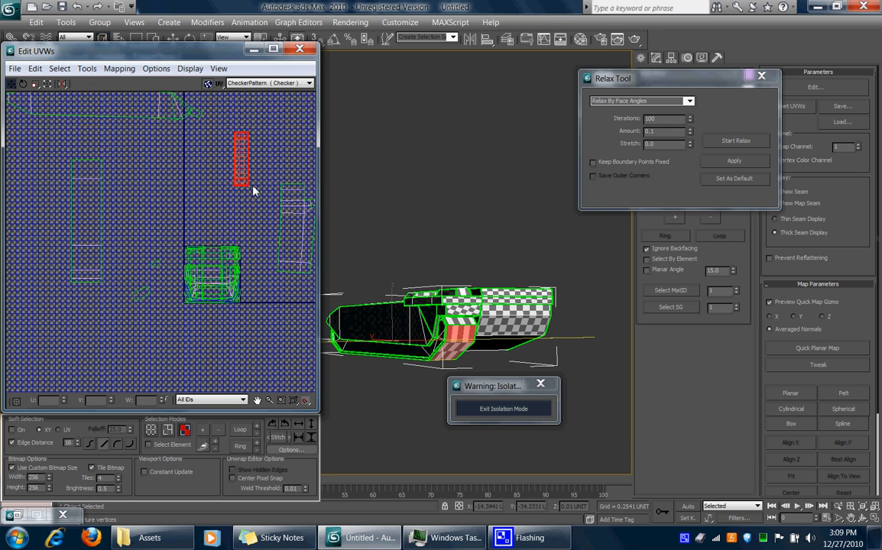
middle_drag(252, 191, 249, 226)
Relax the separated strip by face angles with 100 iterations and an amount of 0.1.
right_click(239, 214)
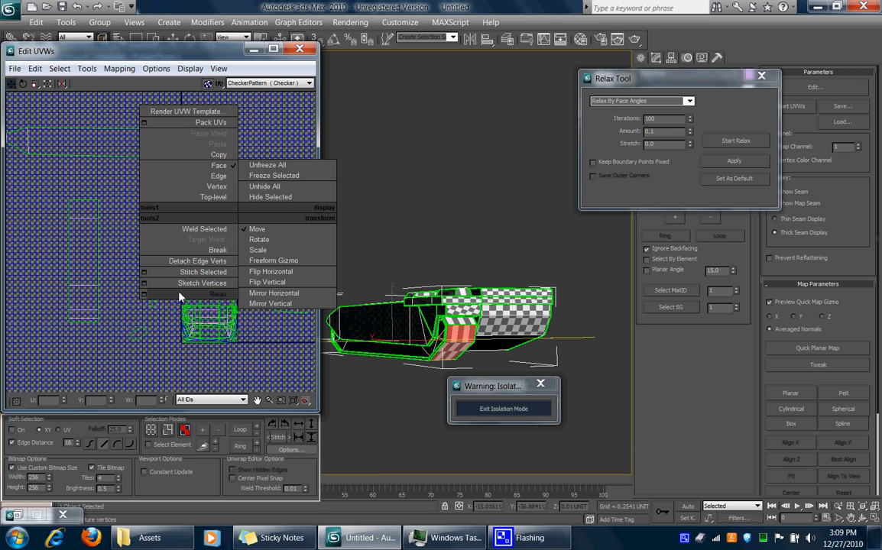
click(133, 318)
alt+middle_drag(405, 356, 384, 280)
right_click(235, 207)
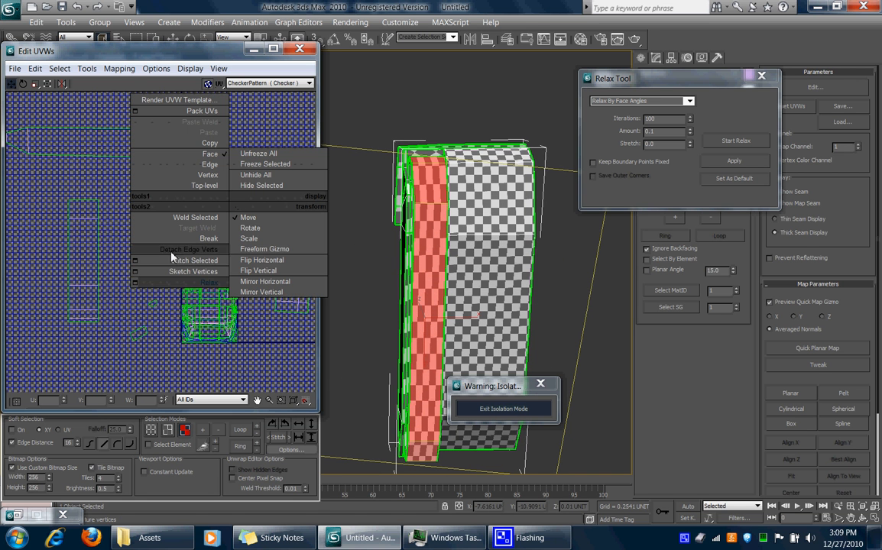
click(154, 281)
click(745, 143)
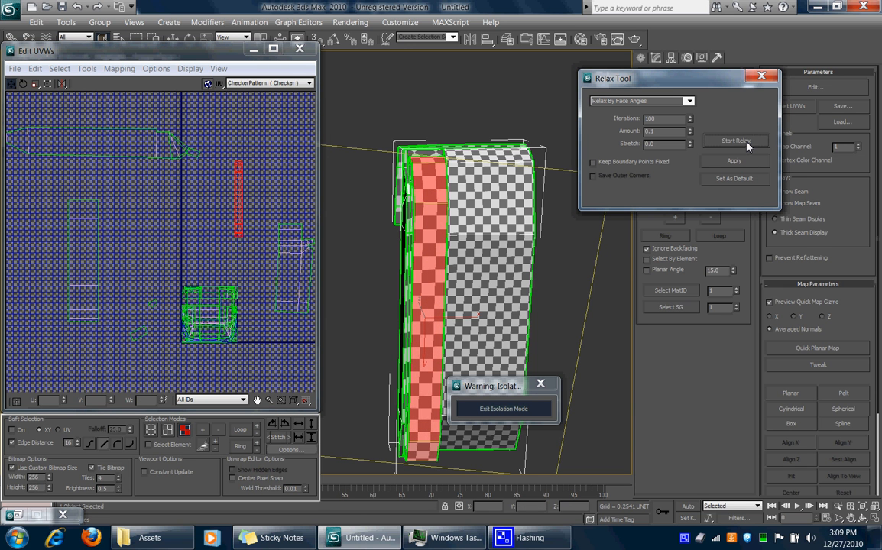
click(747, 143)
Select the narrow strip along the side's lower edge, expand it to its end faces, and move its UVs below the cluster.
alt+middle_drag(490, 182, 485, 244)
alt+middle_drag(461, 228, 487, 167)
alt+middle_drag(474, 216, 496, 187)
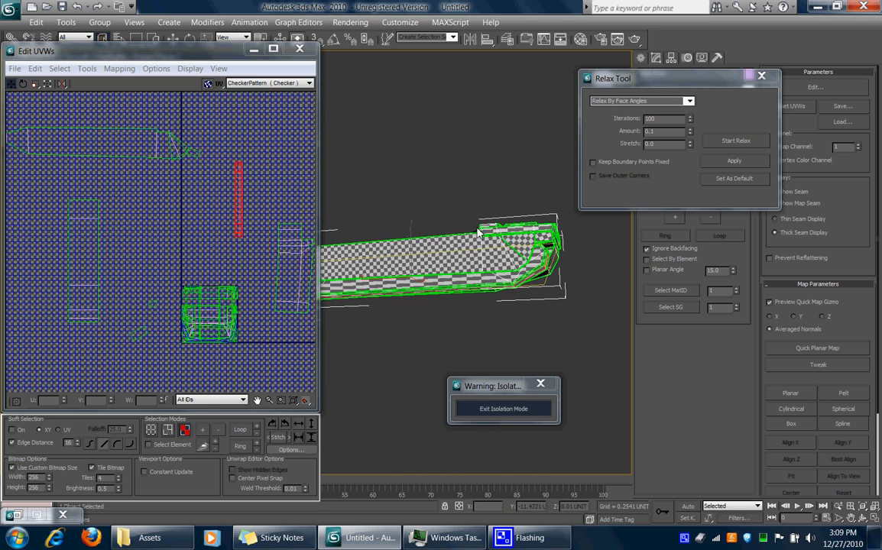
alt+middle_drag(485, 243, 420, 271)
click(416, 264)
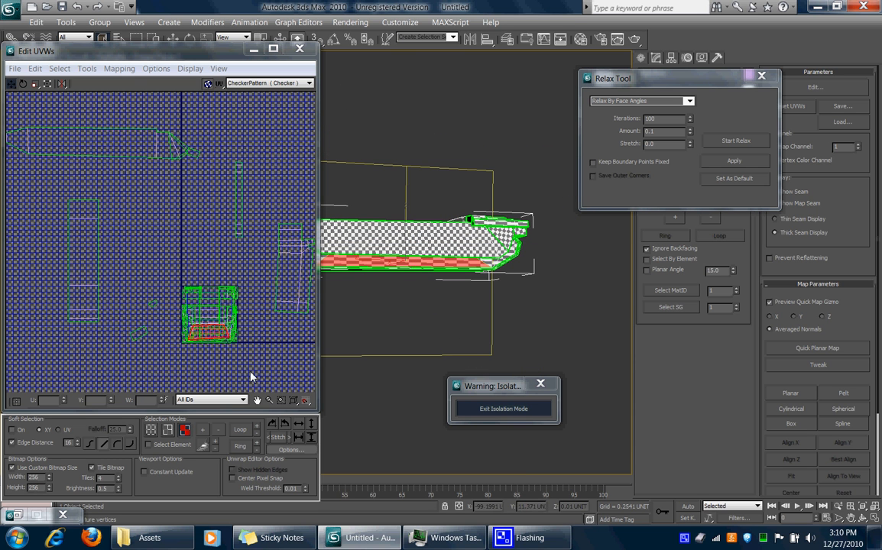
click(203, 432)
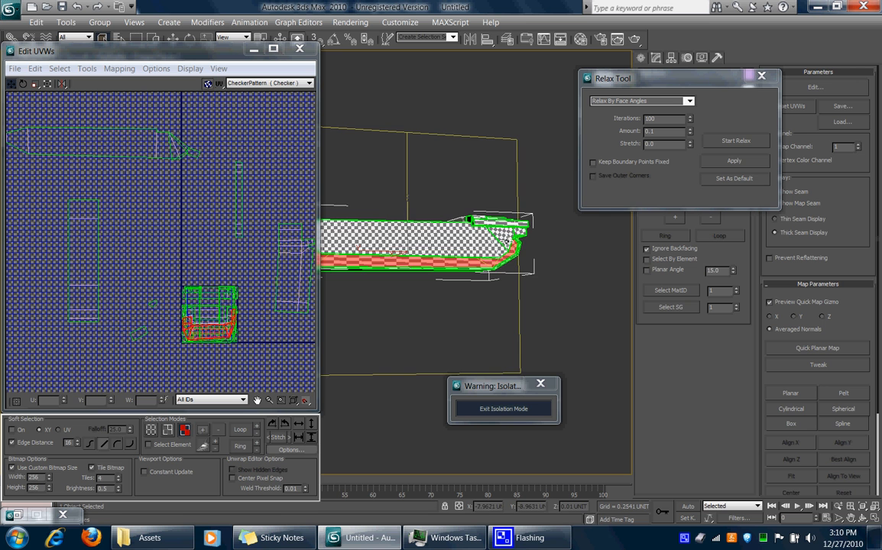
alt+middle_drag(543, 205, 451, 252)
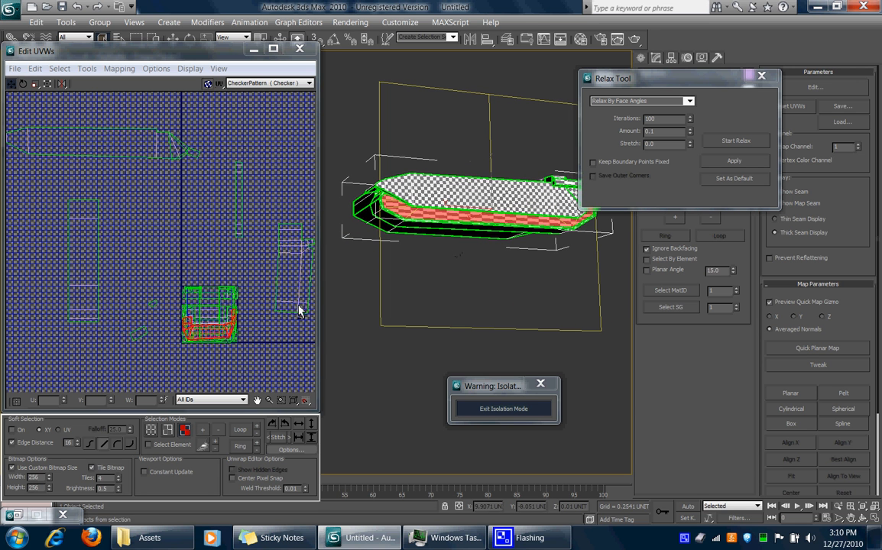
drag(224, 336, 286, 347)
middle_drag(286, 347, 269, 229)
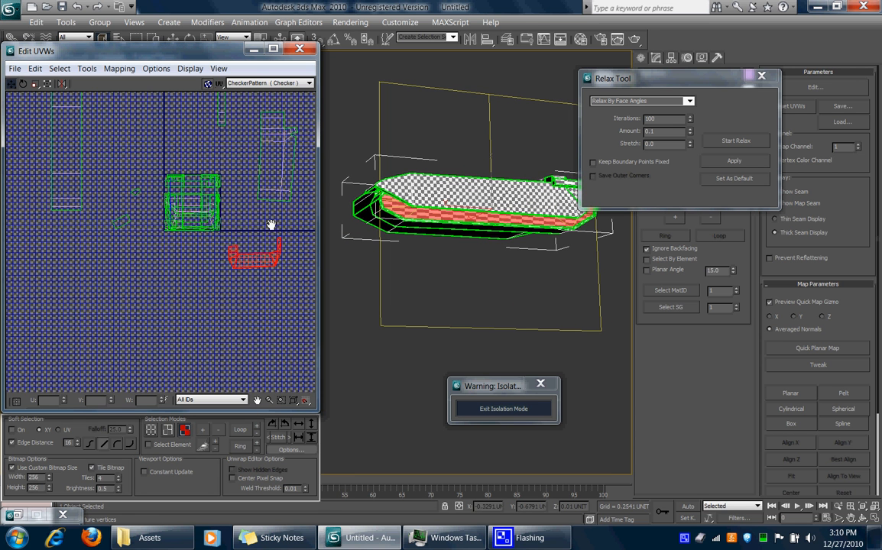
Relax the separated lower-edge strip by face angles and check its checker pattern against the neighbouring faces.
click(753, 142)
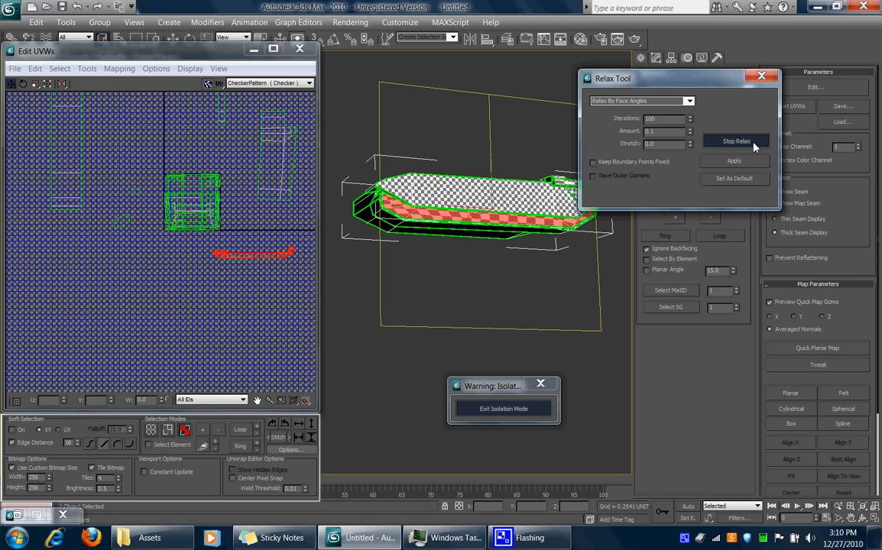
click(753, 142)
alt+middle_drag(456, 267, 425, 246)
mouse_move(490, 231)
alt+middle_down()
mouse_move(503, 250)
mouse_move(468, 252)
mouse_move(437, 291)
mouse_move(505, 241)
mouse_move(489, 252)
mouse_move(449, 177)
mouse_move(477, 188)
mouse_move(504, 236)
alt+middle_up()
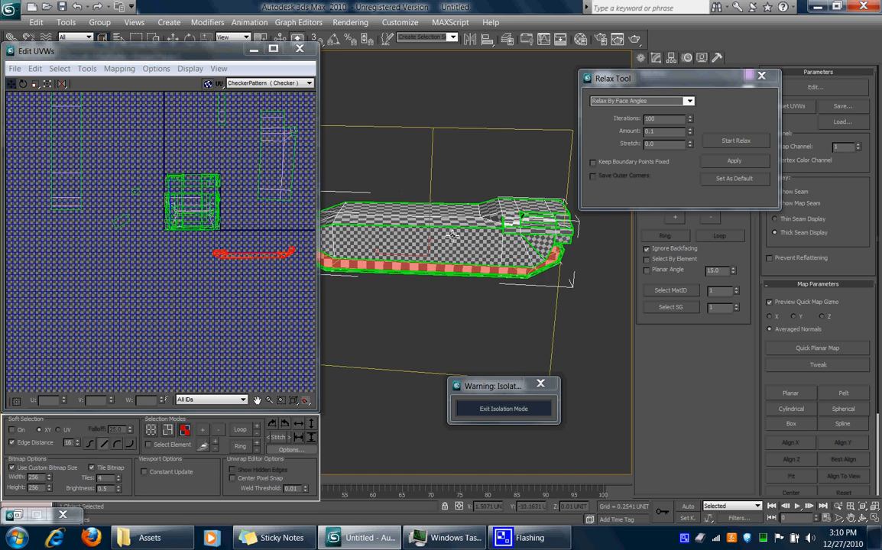
scroll(449, 235, up, 3)
alt+middle_drag(465, 183, 494, 113)
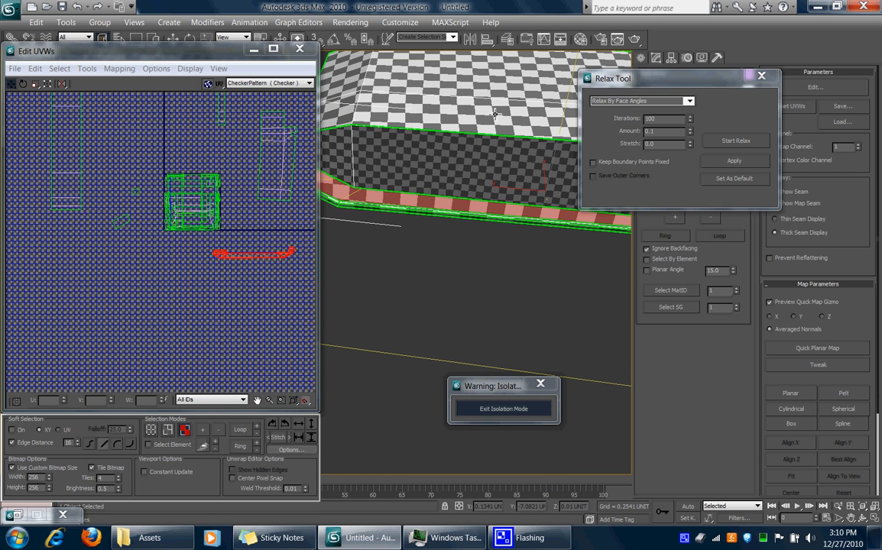
alt+middle_drag(480, 183, 467, 212)
alt+middle_drag(471, 270, 484, 200)
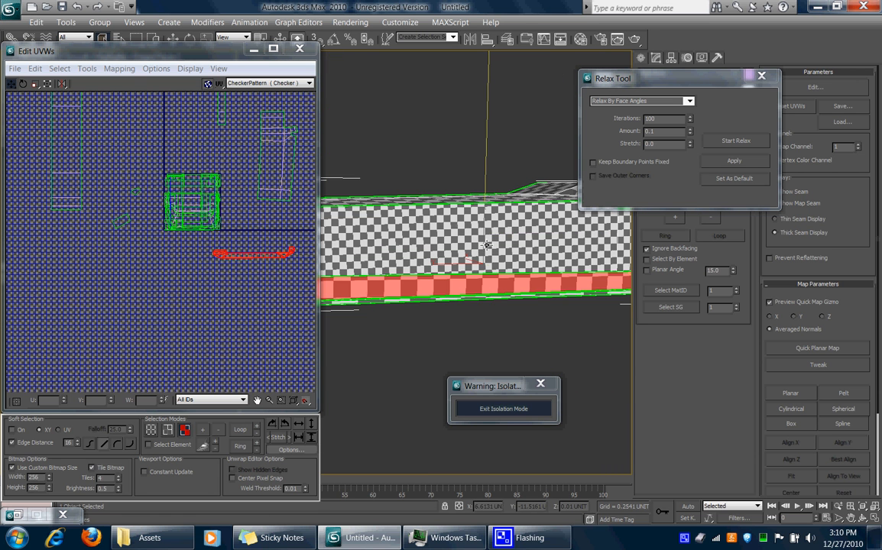
alt+middle_drag(489, 279, 531, 264)
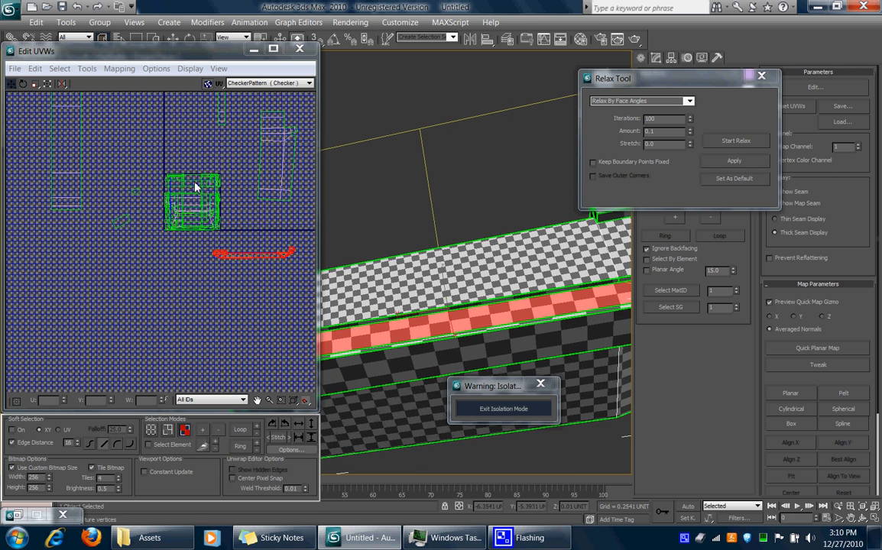
Select all faces remaining in the overlapping UV cluster and examine where they lie on the tank body.
click(480, 262)
alt+middle_drag(470, 237, 541, 229)
alt+middle_drag(471, 283, 492, 166)
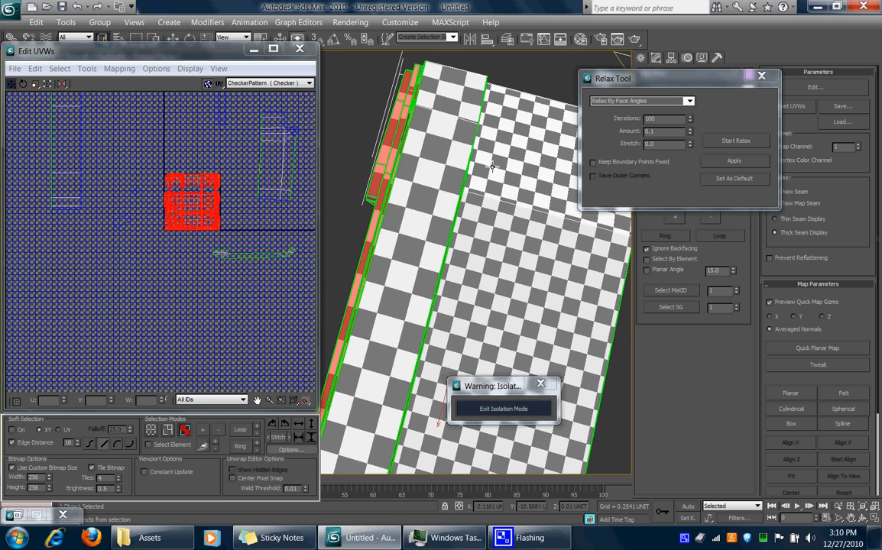
alt+middle_drag(482, 208, 592, 333)
mouse_move(497, 264)
alt+middle_down()
mouse_move(510, 270)
mouse_move(500, 250)
alt+middle_up()
scroll(500, 250, up, 3)
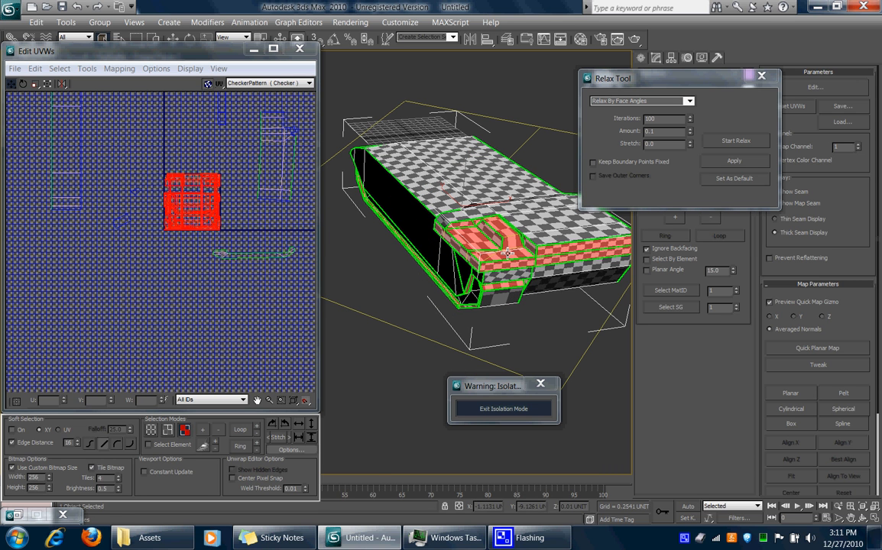
alt+middle_drag(535, 313, 537, 309)
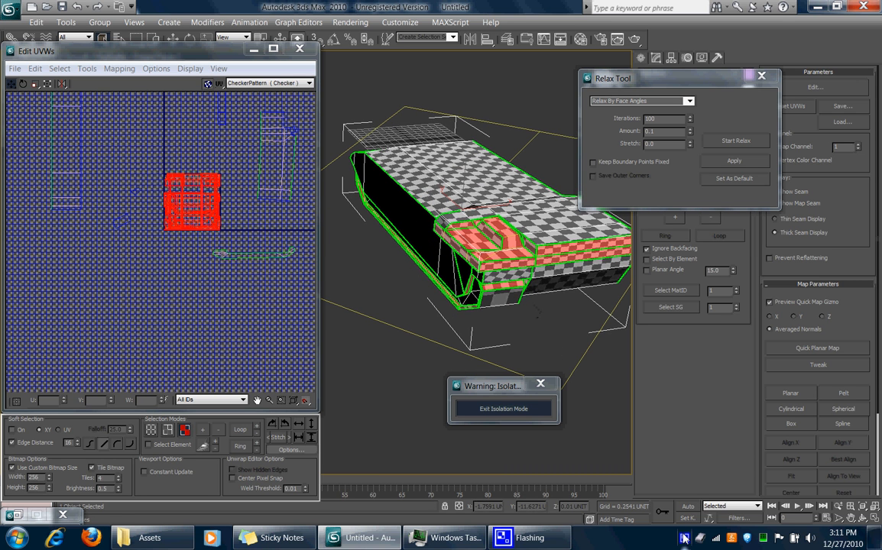